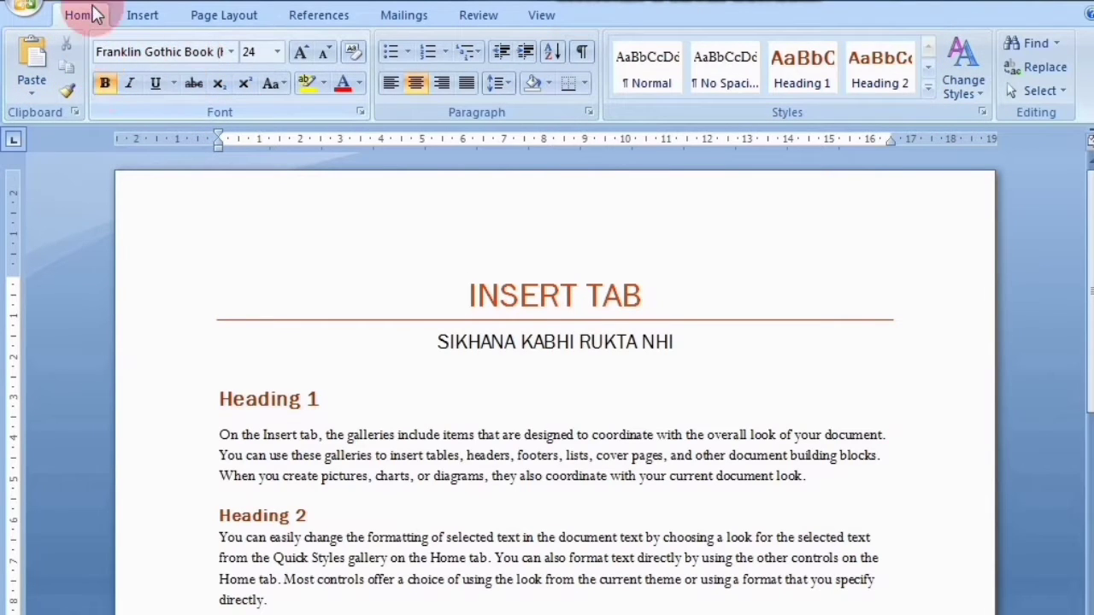
left_click(163, 17)
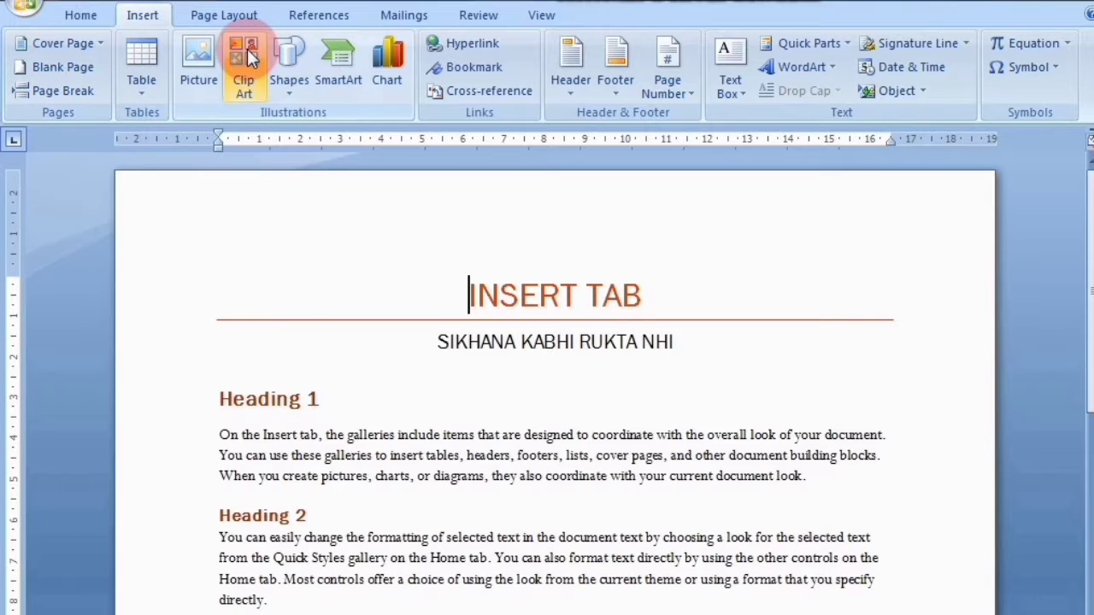
left_click(77, 15)
left_click(150, 20)
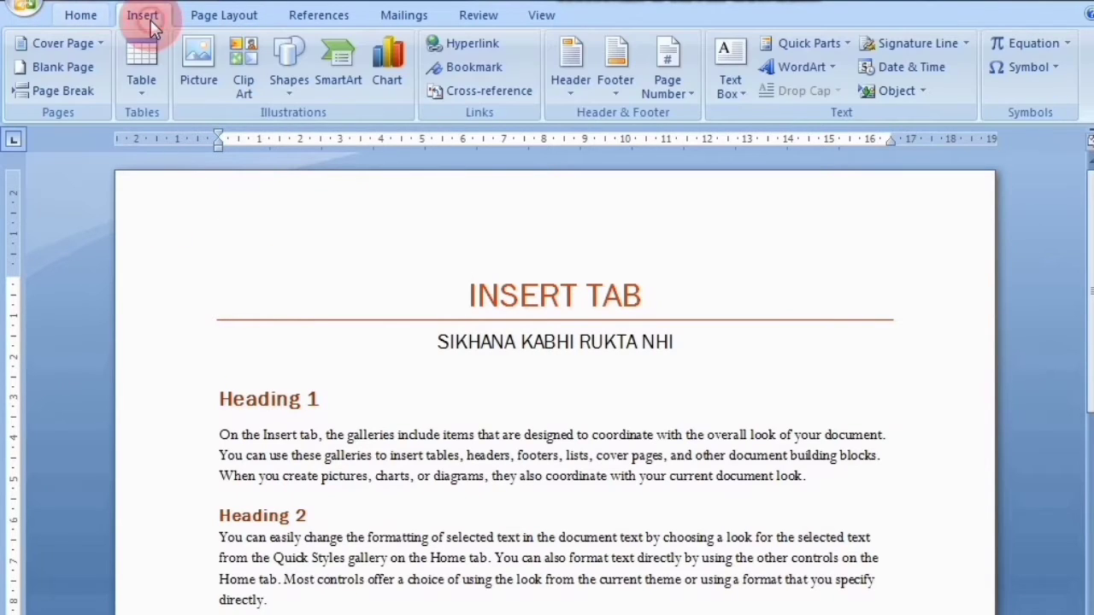
left_click(83, 21)
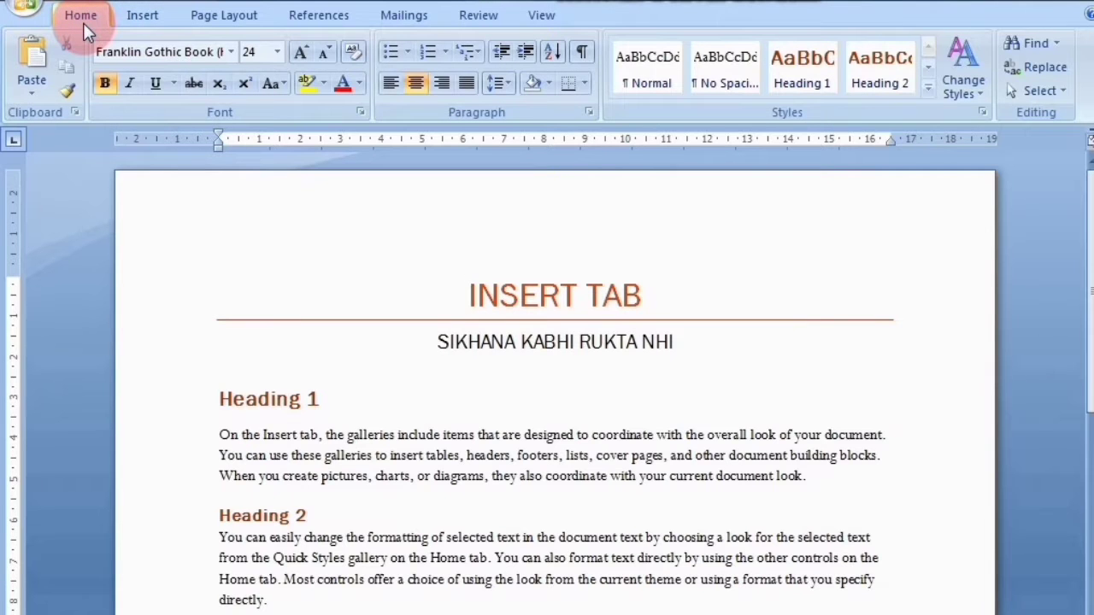
left_click(128, 18)
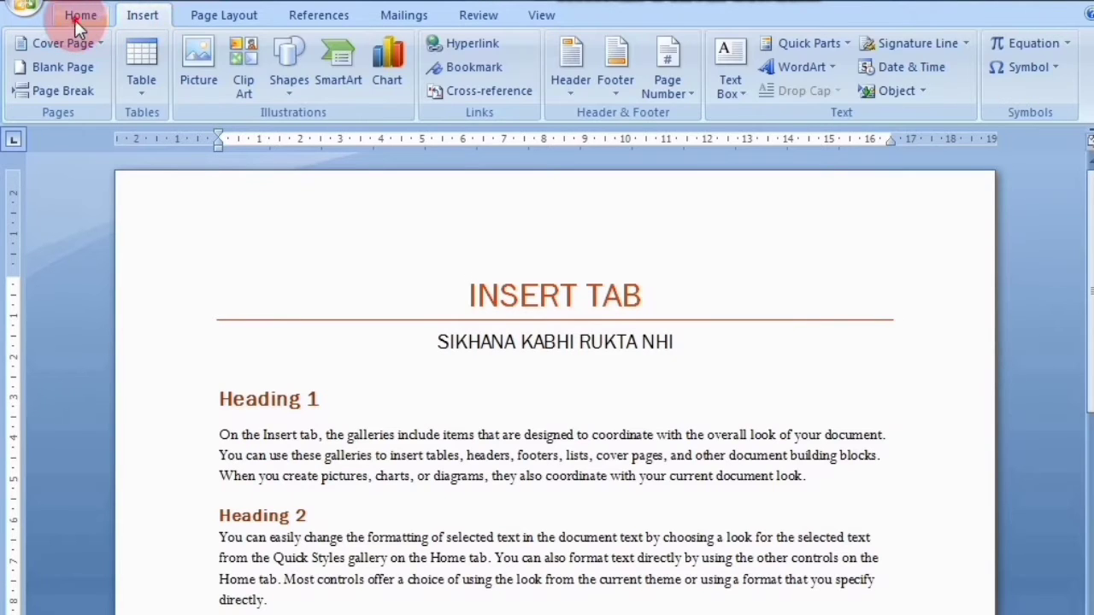
left_click(76, 19)
left_click(142, 22)
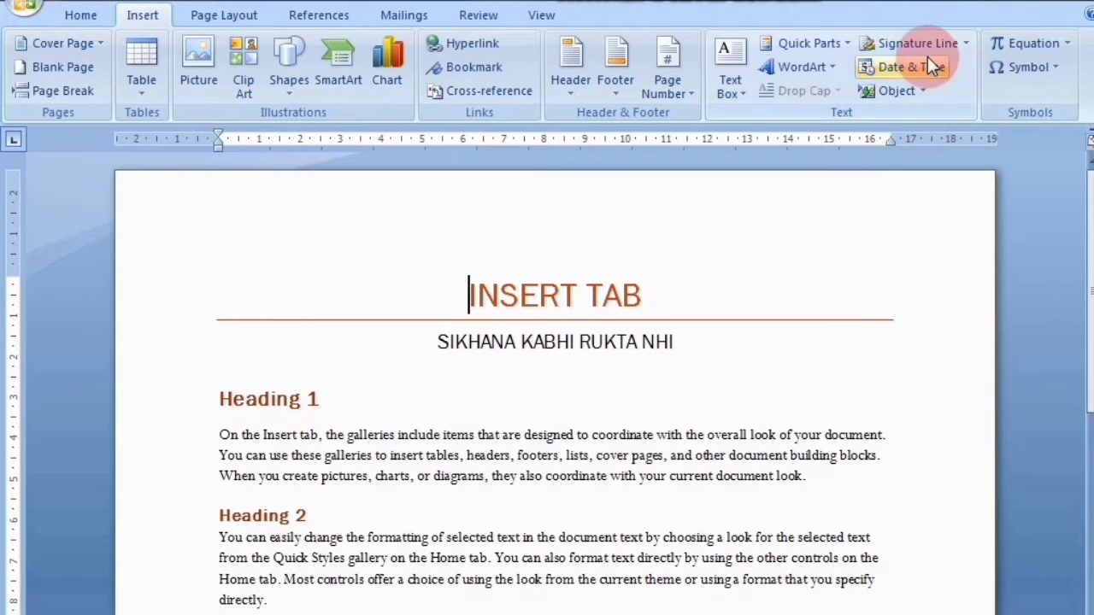
left_click(86, 18)
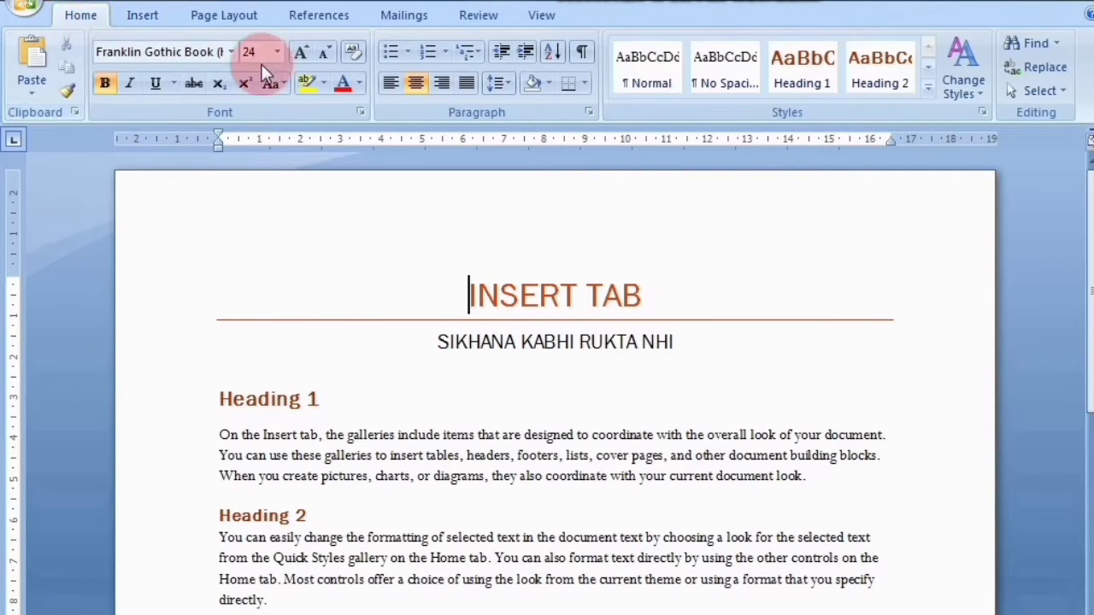
left_click(128, 19)
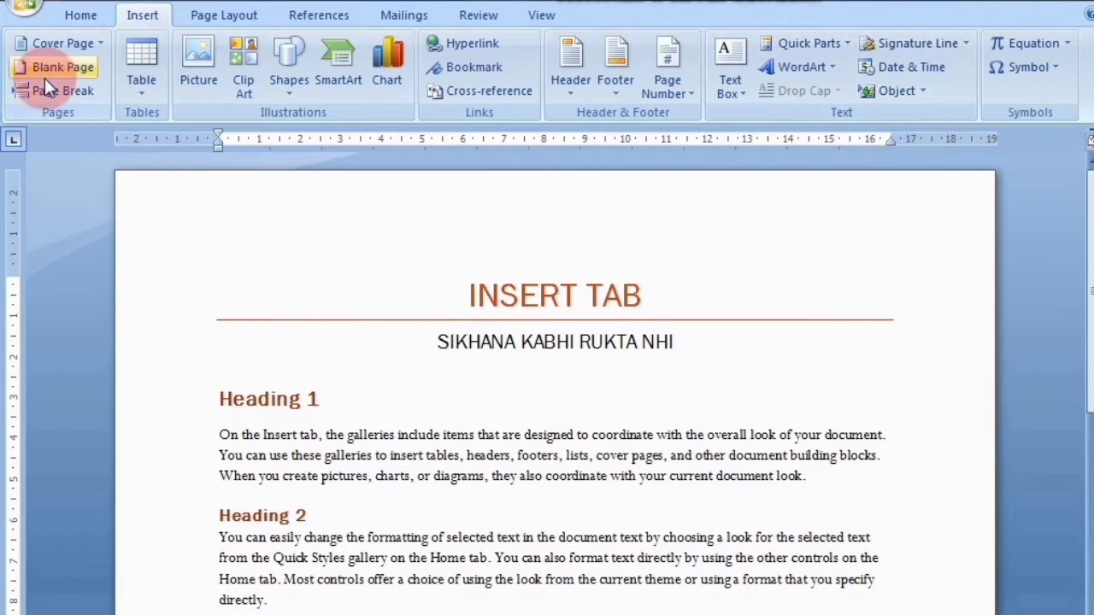
left_click(219, 17)
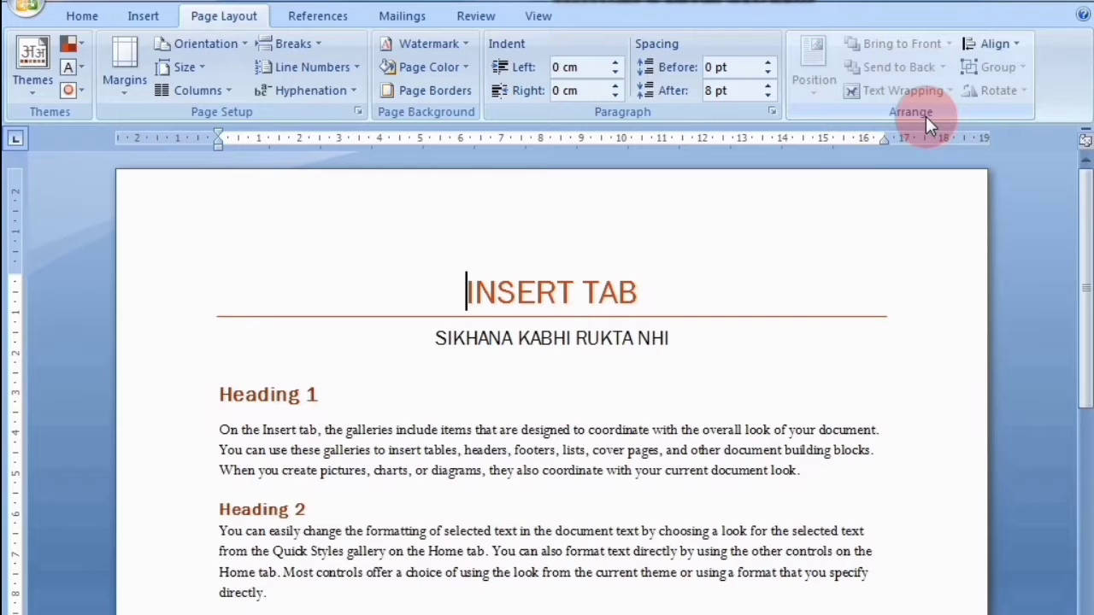
scroll(925, 116, "down", 3)
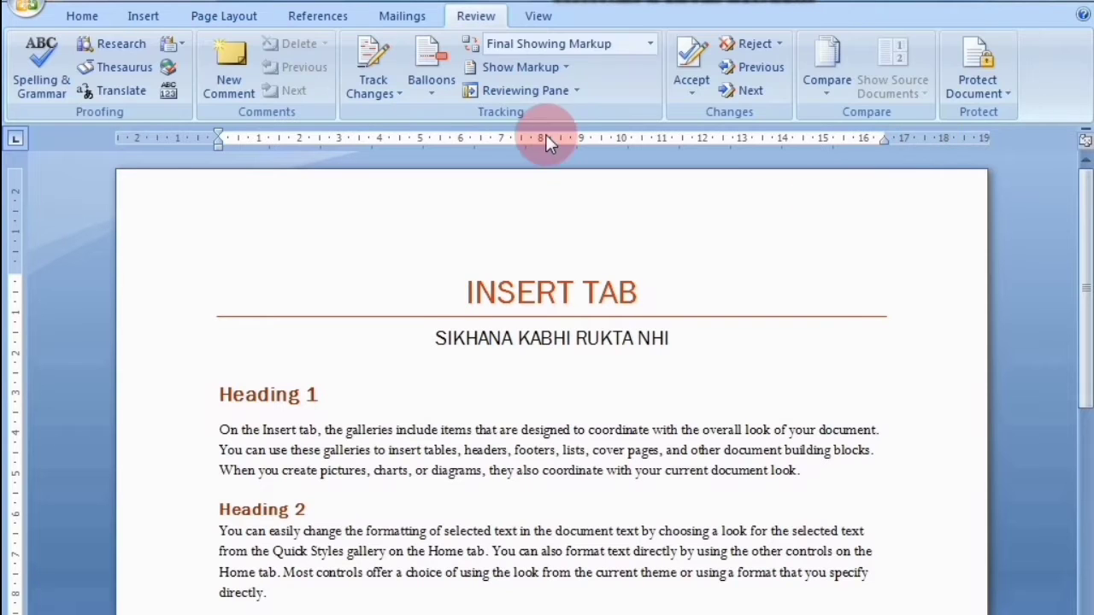
left_click(141, 15)
Apply the custom theme Theme1 to the document and check how the page looks.
left_click(208, 26)
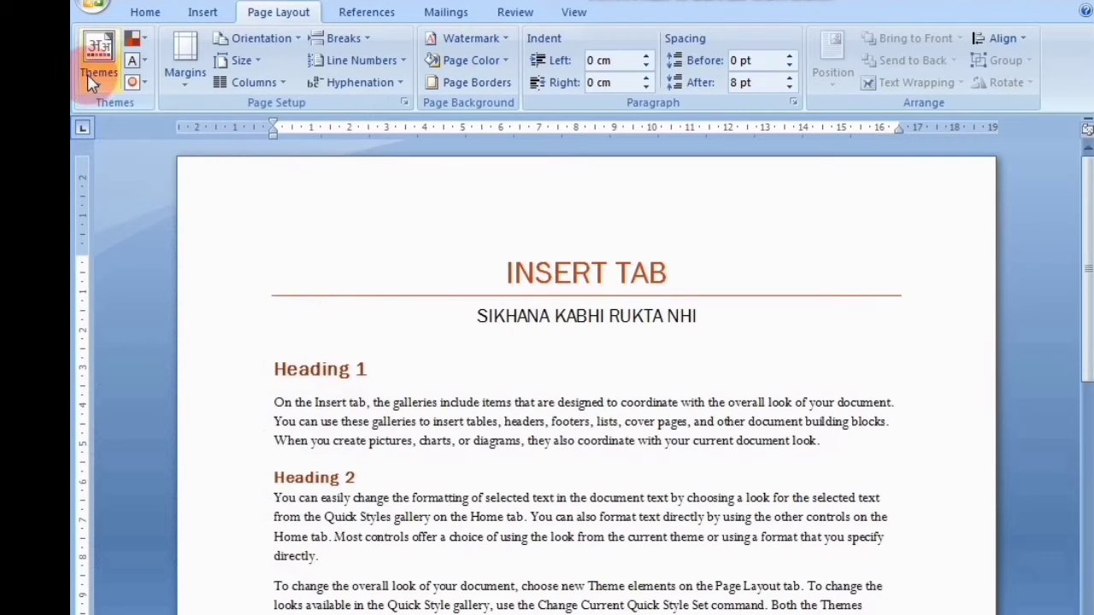
left_click(33, 64)
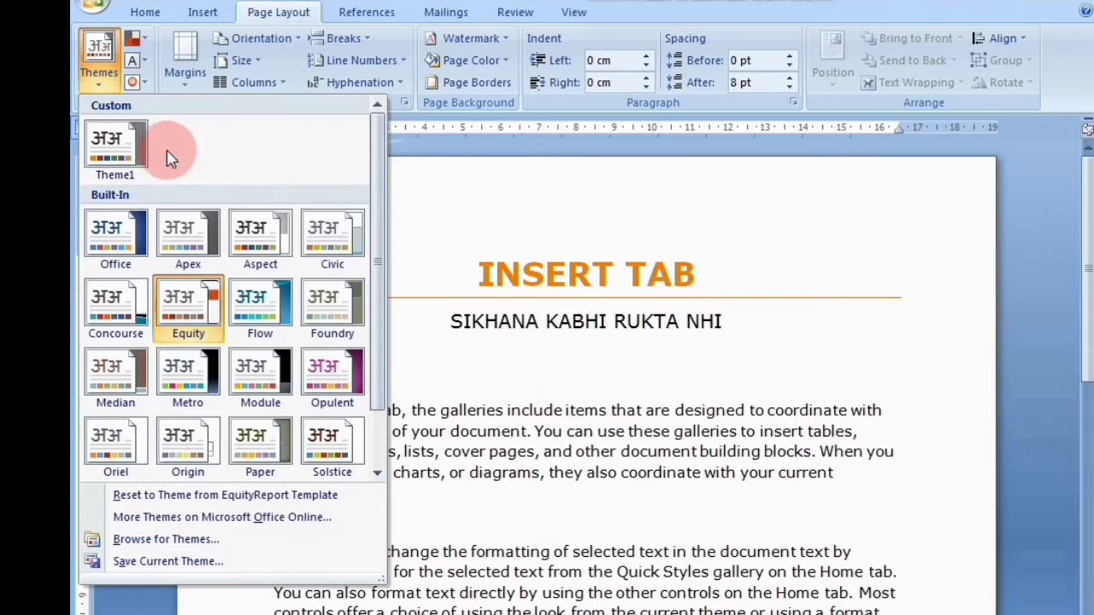
left_click(125, 159)
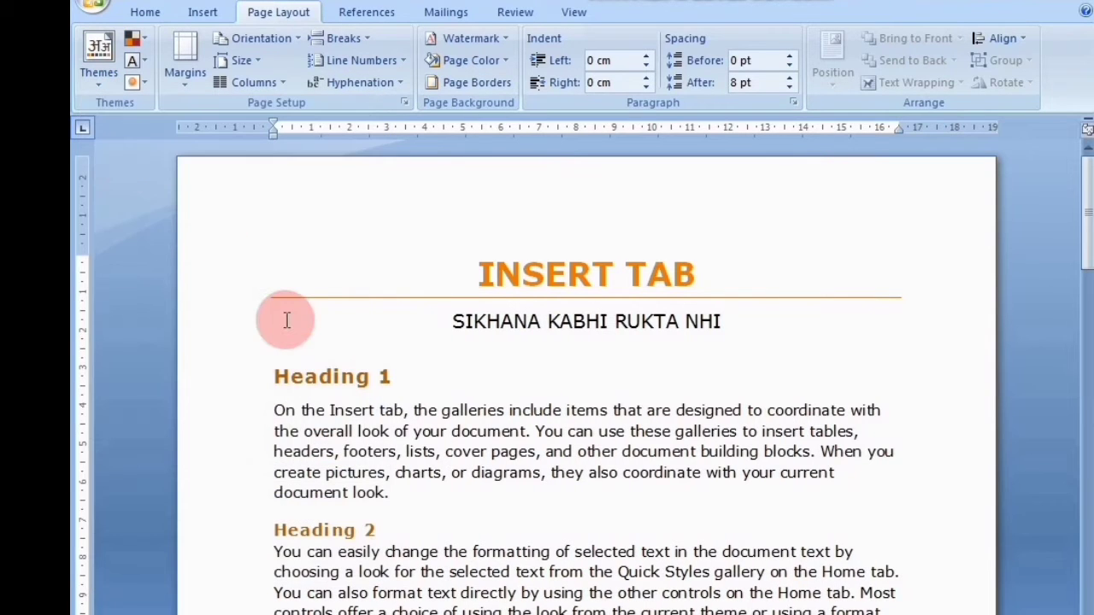
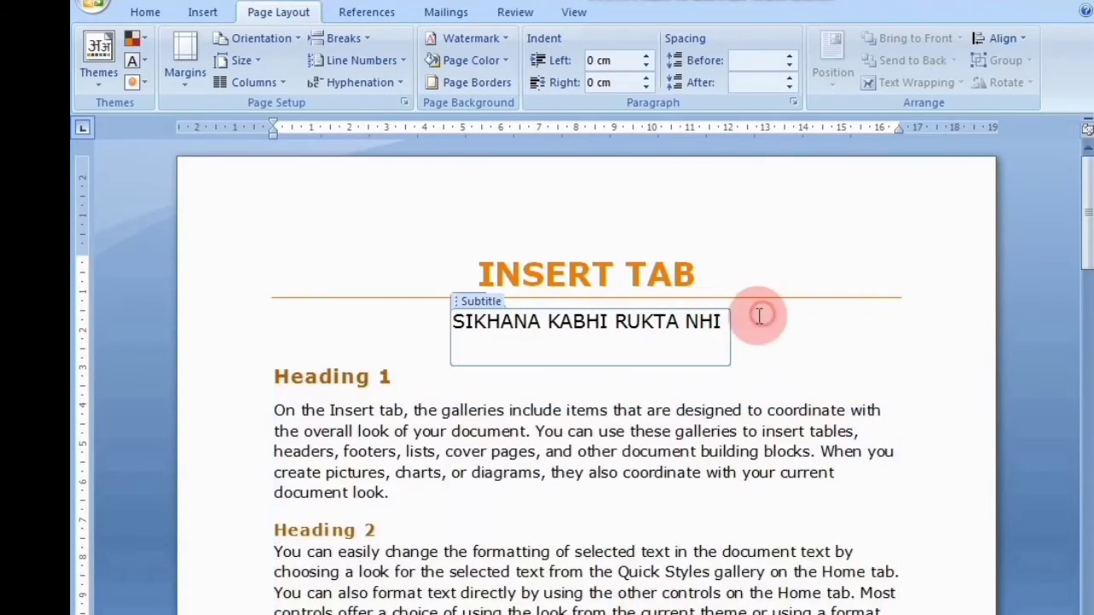
scroll(748, 329, "down", 7)
scroll(736, 344, "up", 7)
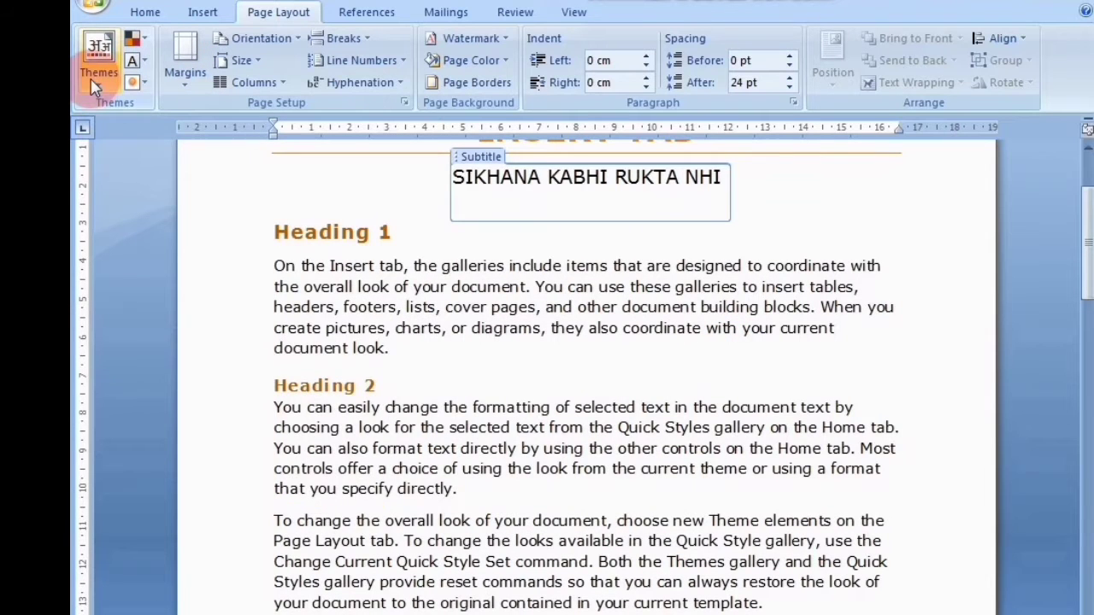
Switch the document to the built-in Office theme and look over the restyled pages.
left_click(100, 73)
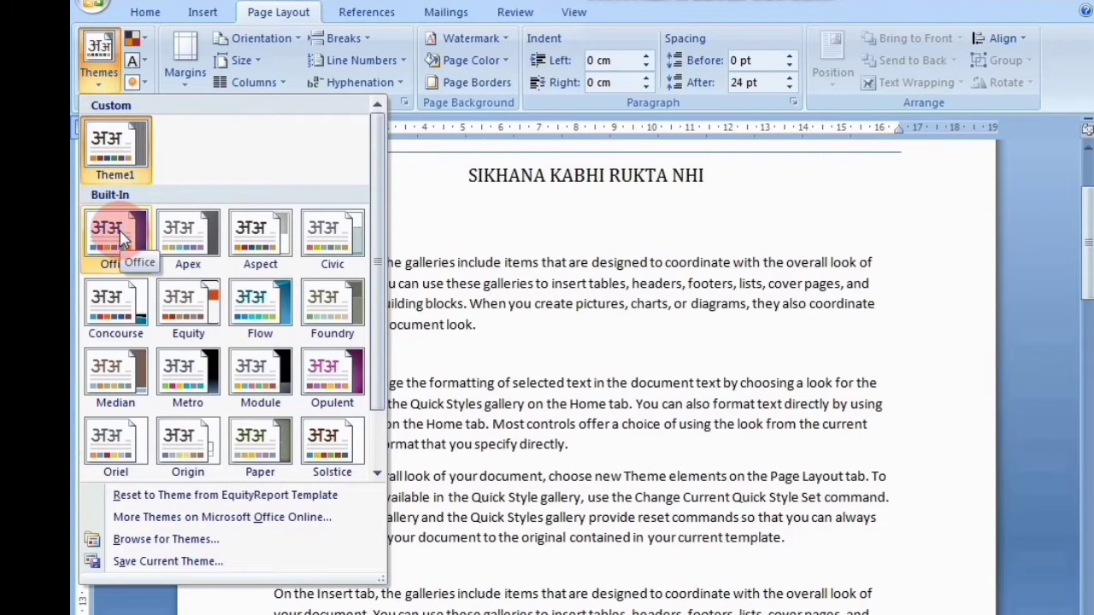
left_click(119, 239)
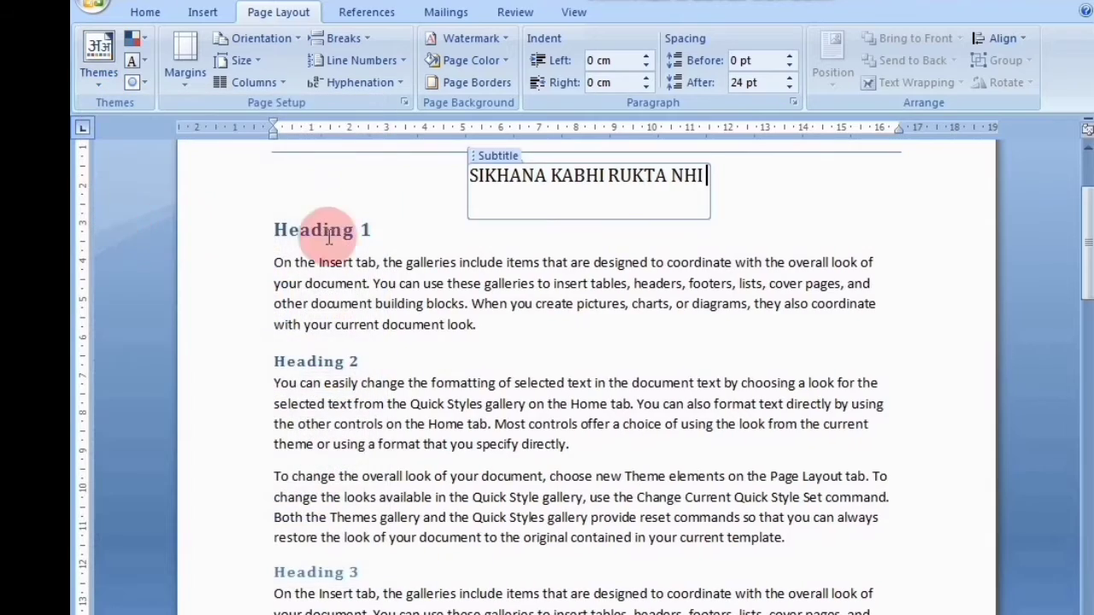
scroll(342, 395, "down", 5)
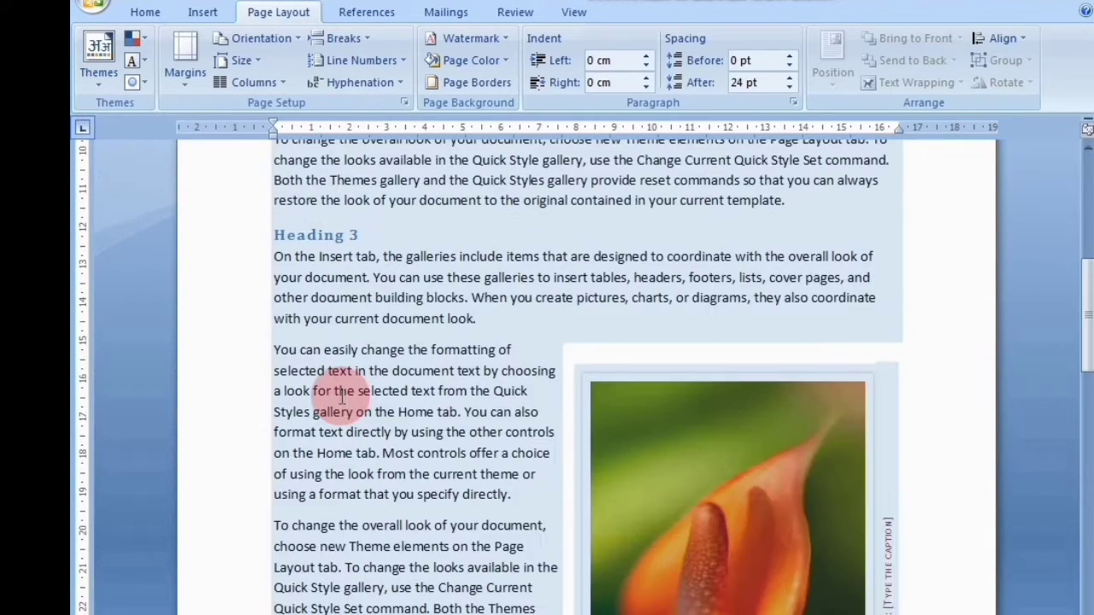
scroll(269, 374, "up", 2)
scroll(271, 373, "up", 4)
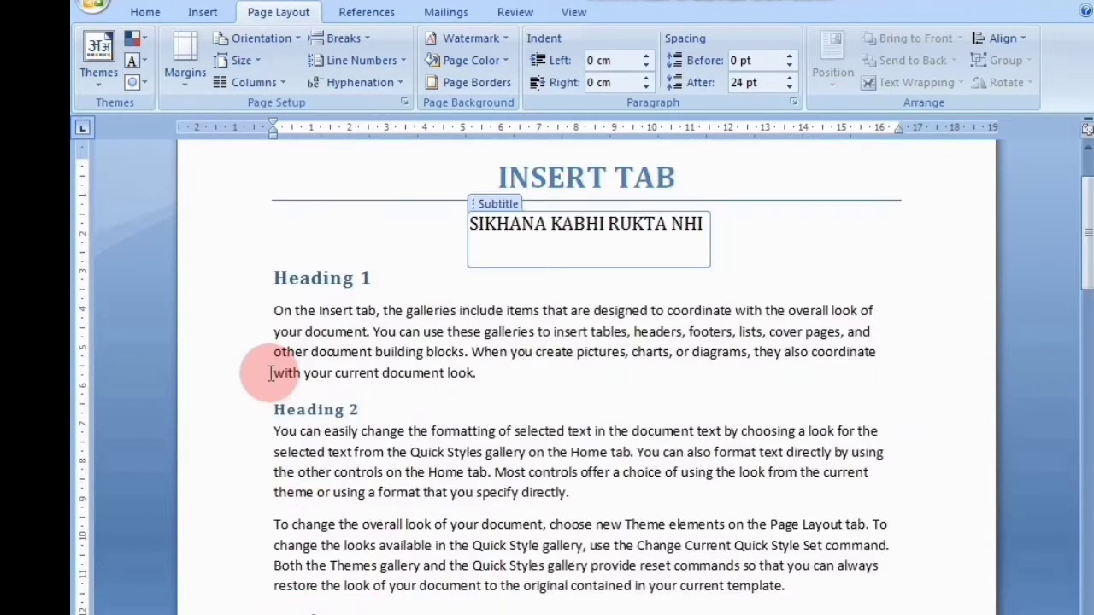
Change the document theme to the built-in Apex theme and review the text.
left_click(98, 92)
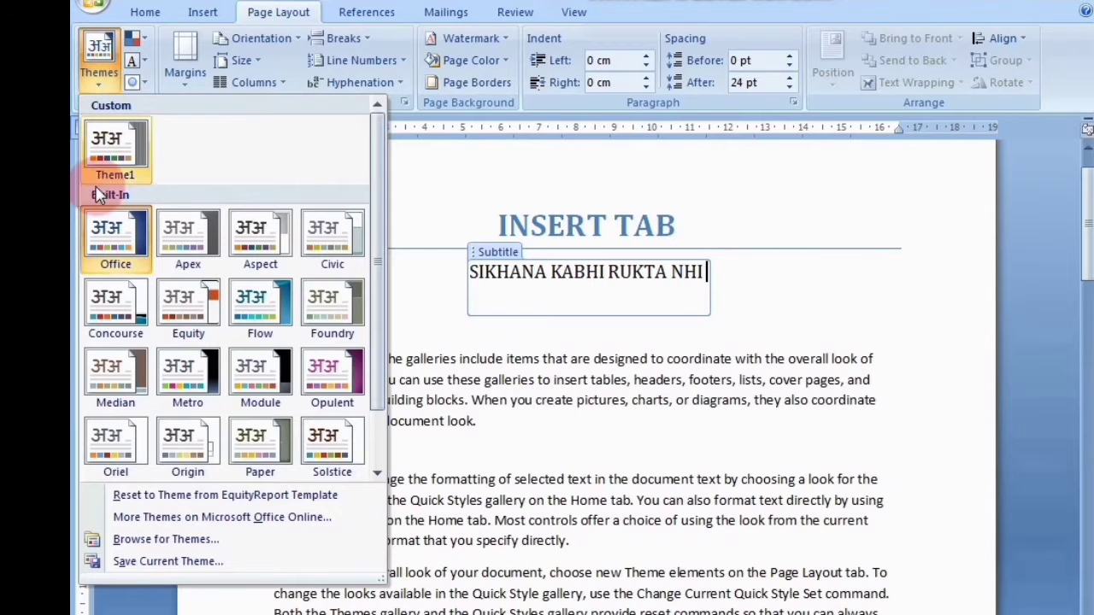
left_click(186, 237)
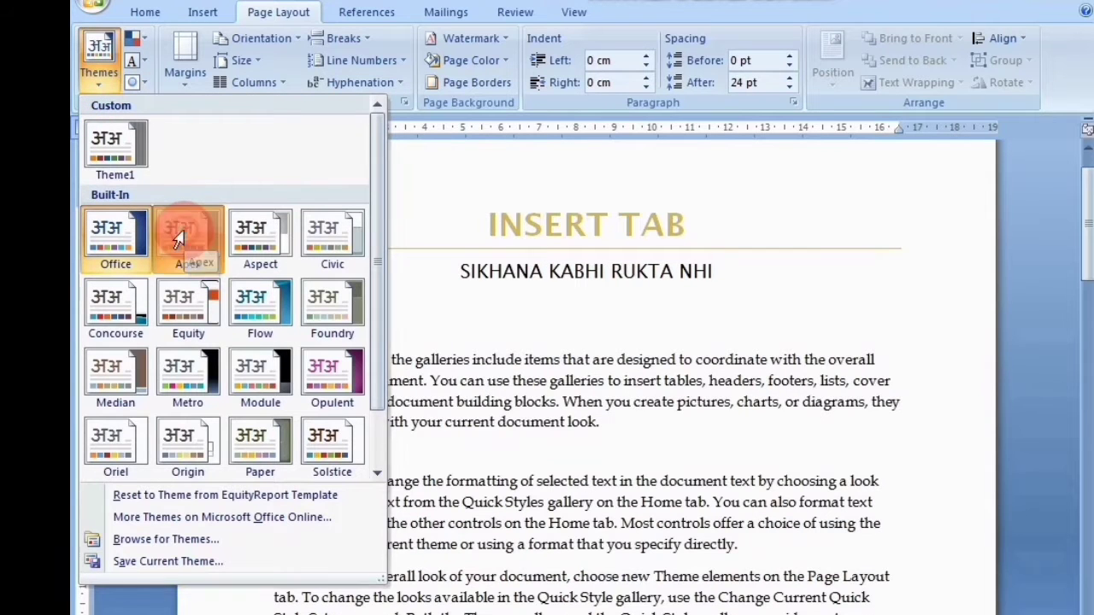
scroll(291, 382, "down", 4)
scroll(284, 384, "up", 5)
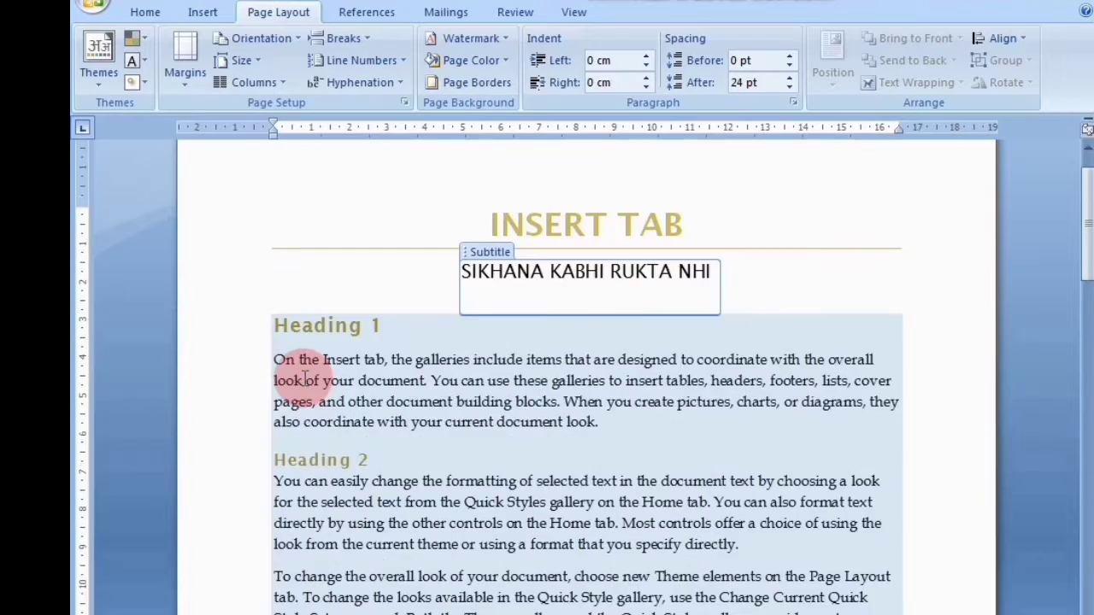
Apply the built-in Flow theme to the document and check the headings and body text.
left_click(101, 73)
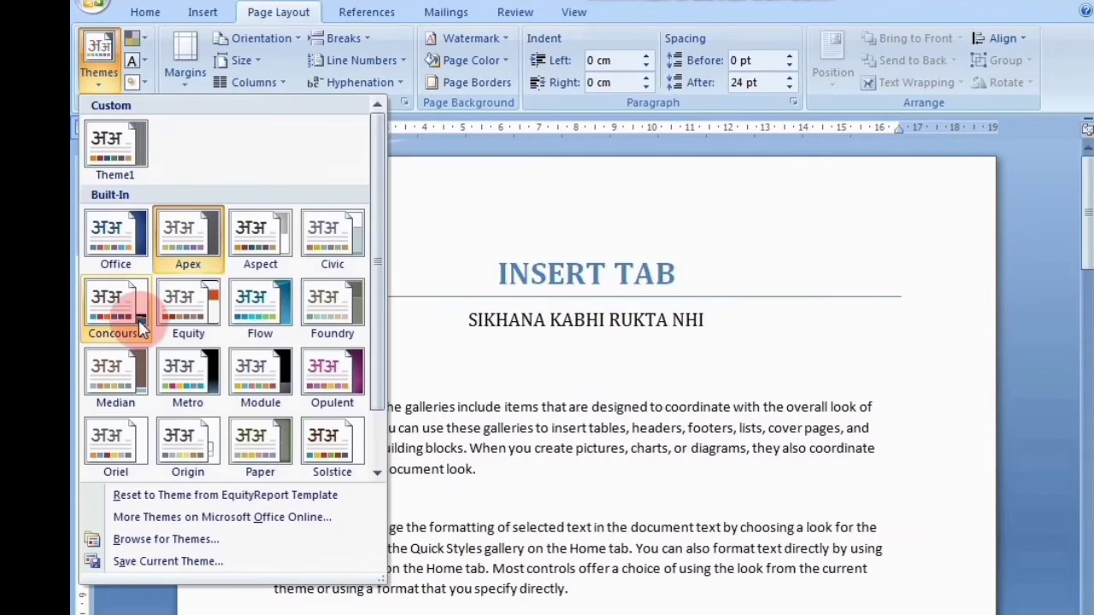
left_click(256, 314)
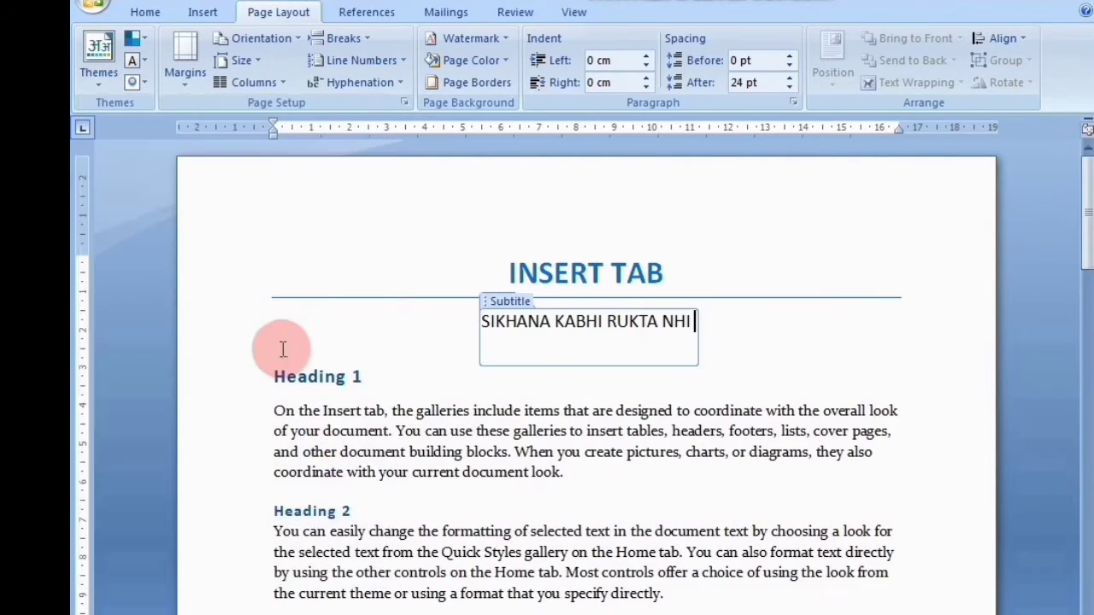
scroll(284, 349, "down", 3)
scroll(285, 350, "up", 3)
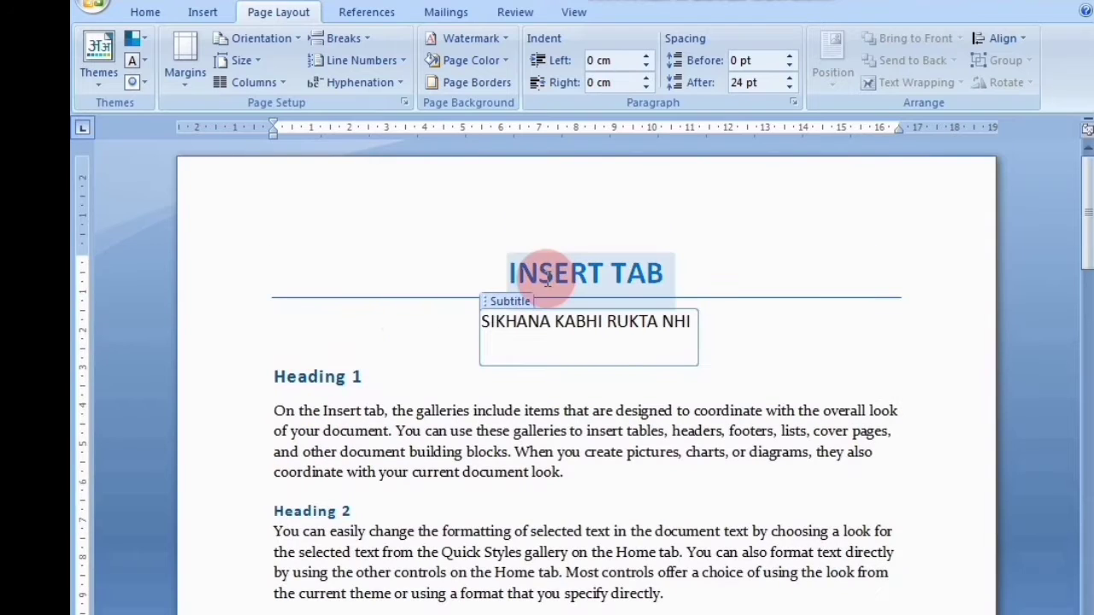
Set the theme colors to Aspect and the theme fonts to Office Classic 2, and review the document.
left_click(139, 40)
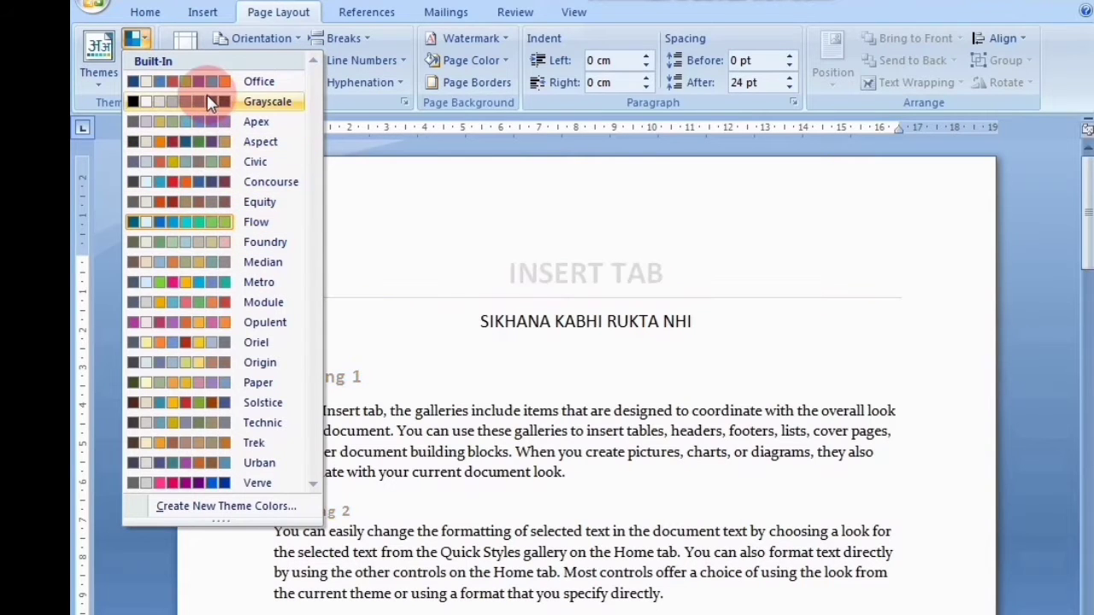
left_click(209, 146)
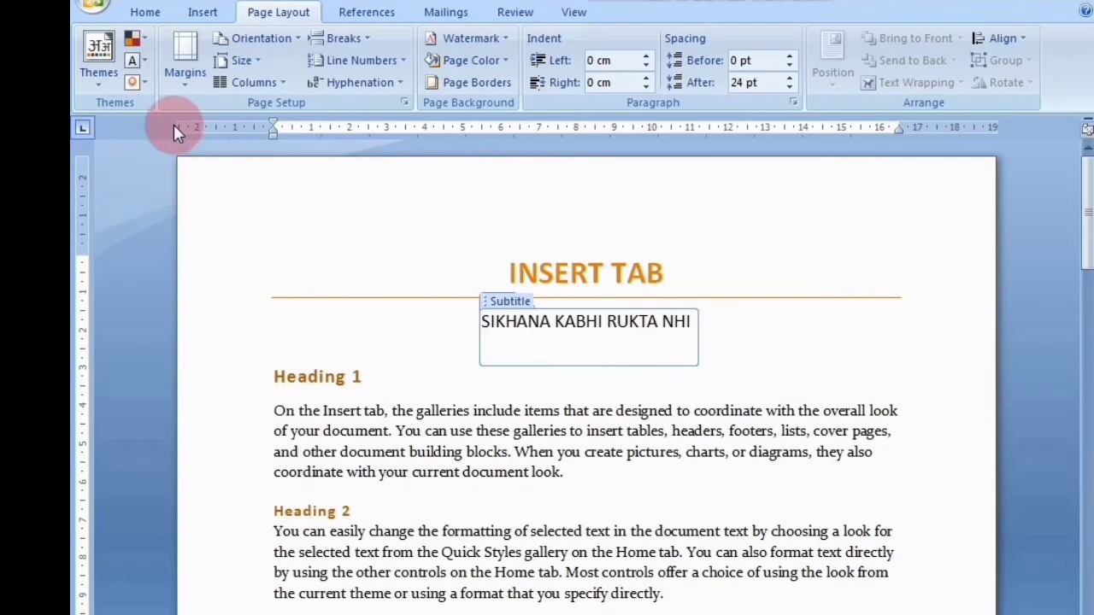
left_click(142, 61)
left_click(146, 65)
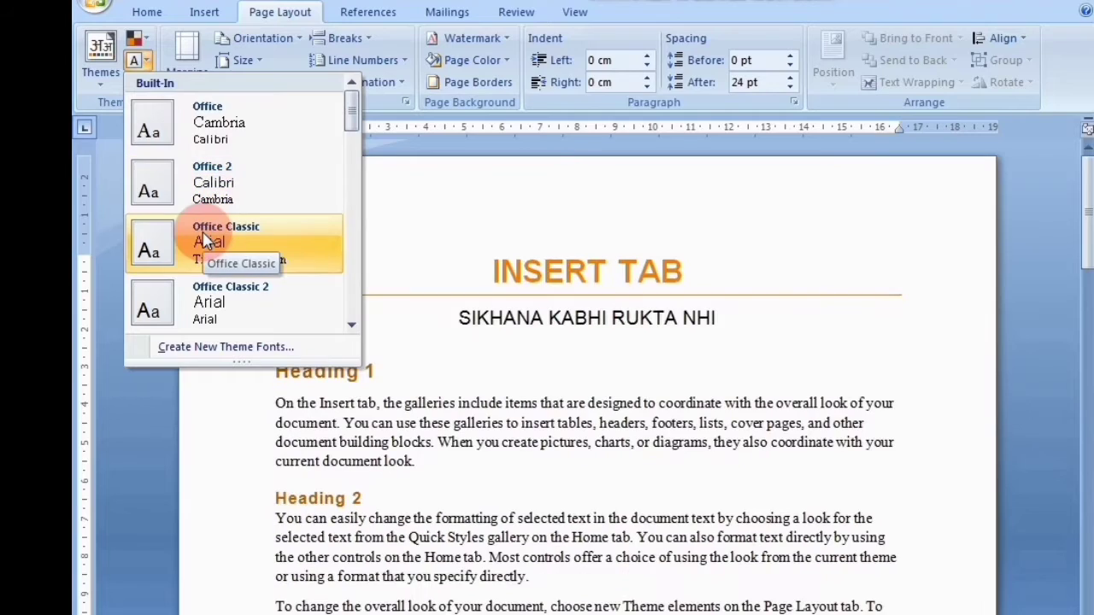
left_click(209, 299)
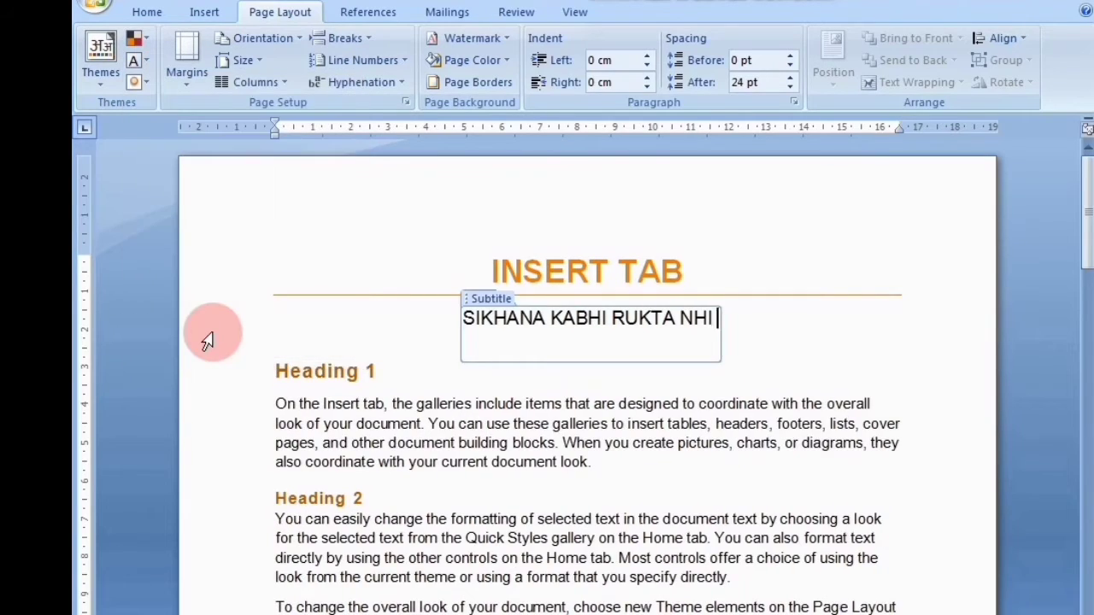
scroll(212, 335, "down", 3)
scroll(207, 338, "down", 3)
scroll(208, 341, "up", 6)
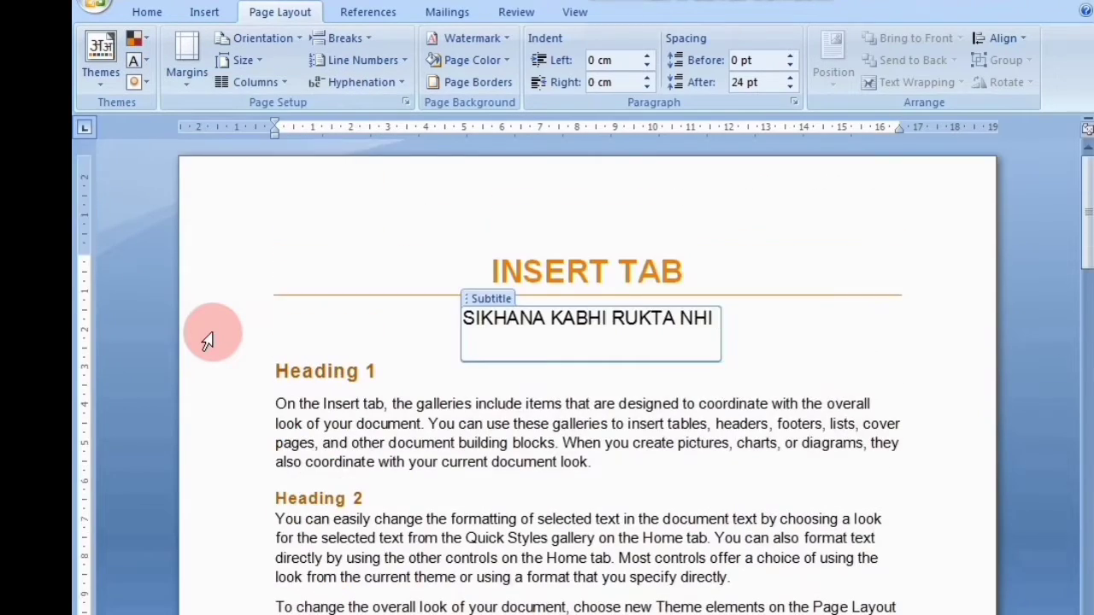
scroll(207, 341, "down", 5)
scroll(207, 340, "up", 3)
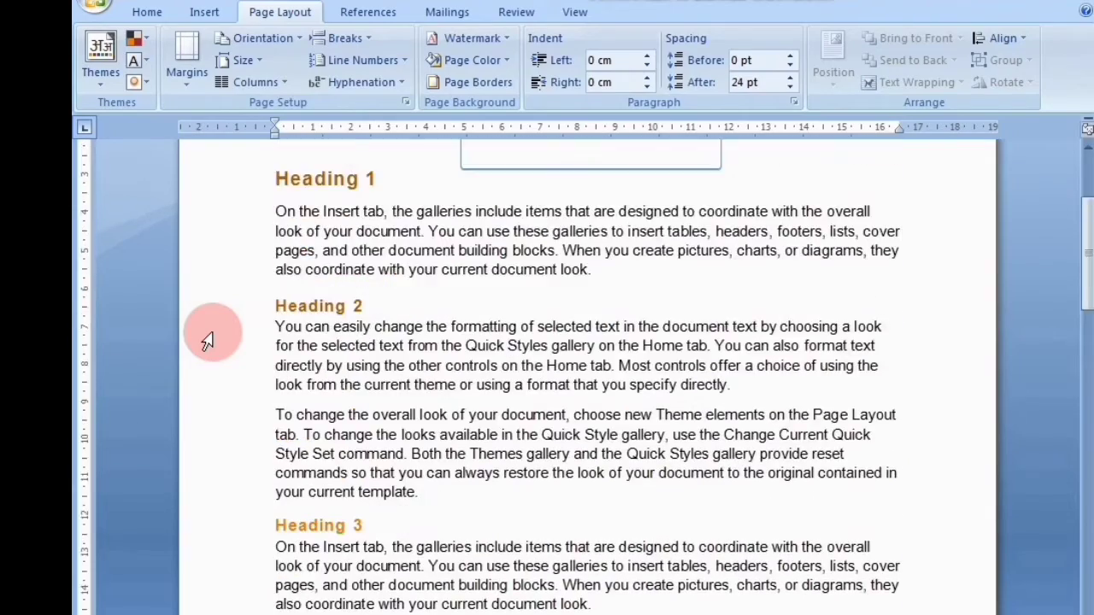
scroll(207, 340, "down", 4)
scroll(207, 341, "up", 7)
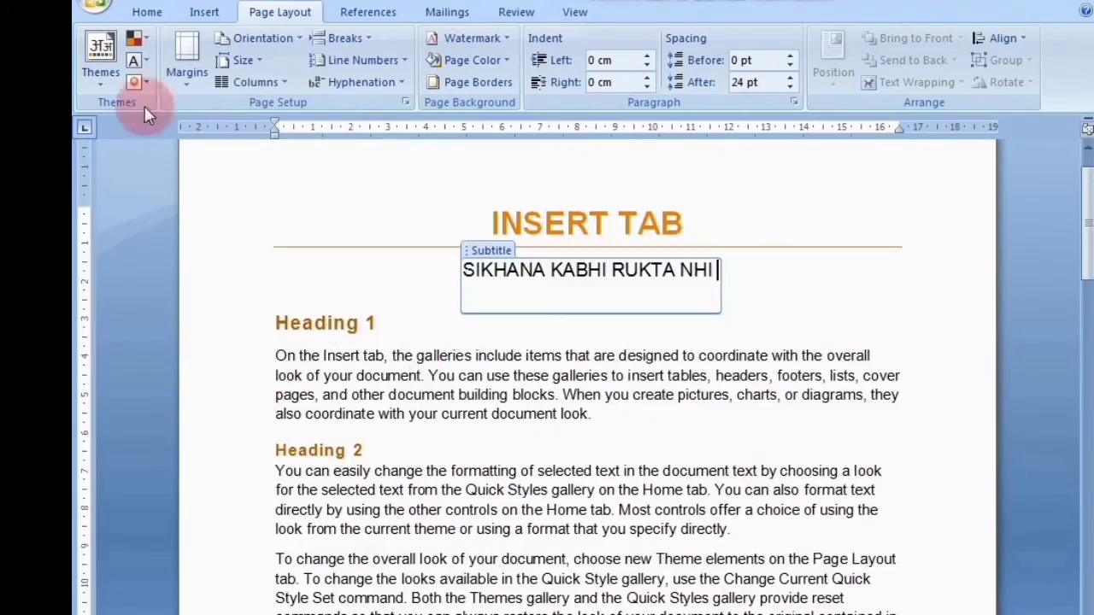
Reapply the Office Classic 2 theme fonts and make the subtitle "SIKHANA KABHI RUKTA NHI" bold.
left_click(135, 61)
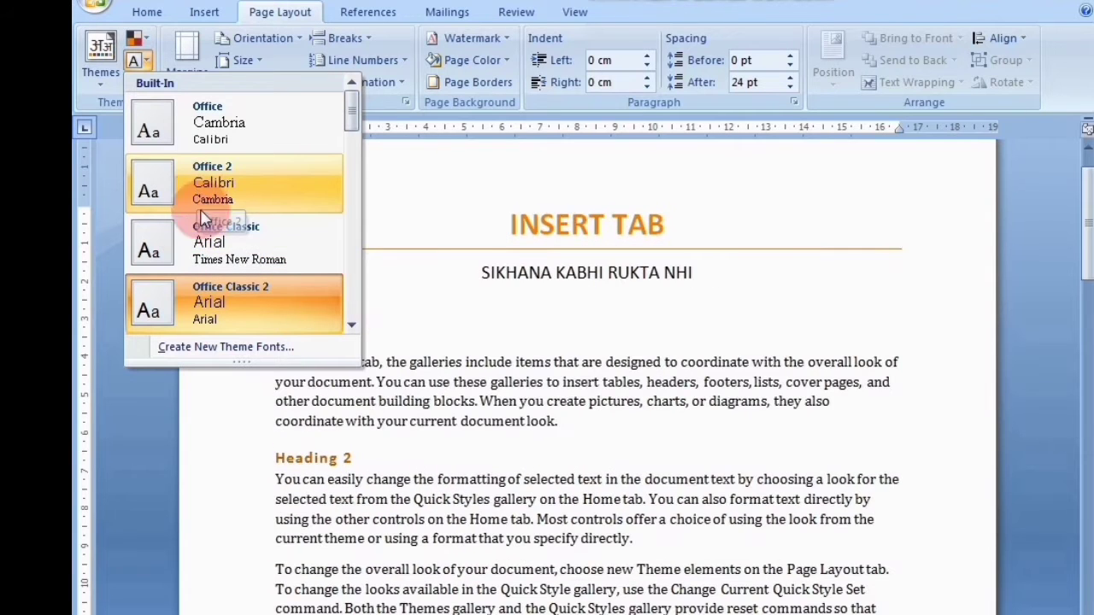
left_click(207, 289)
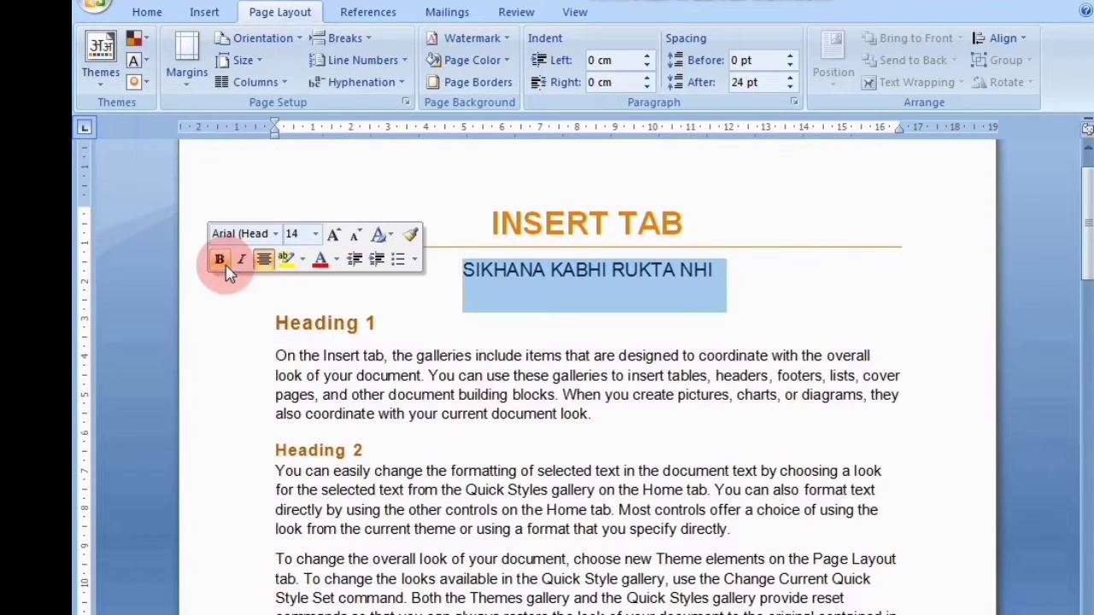
left_click(220, 259)
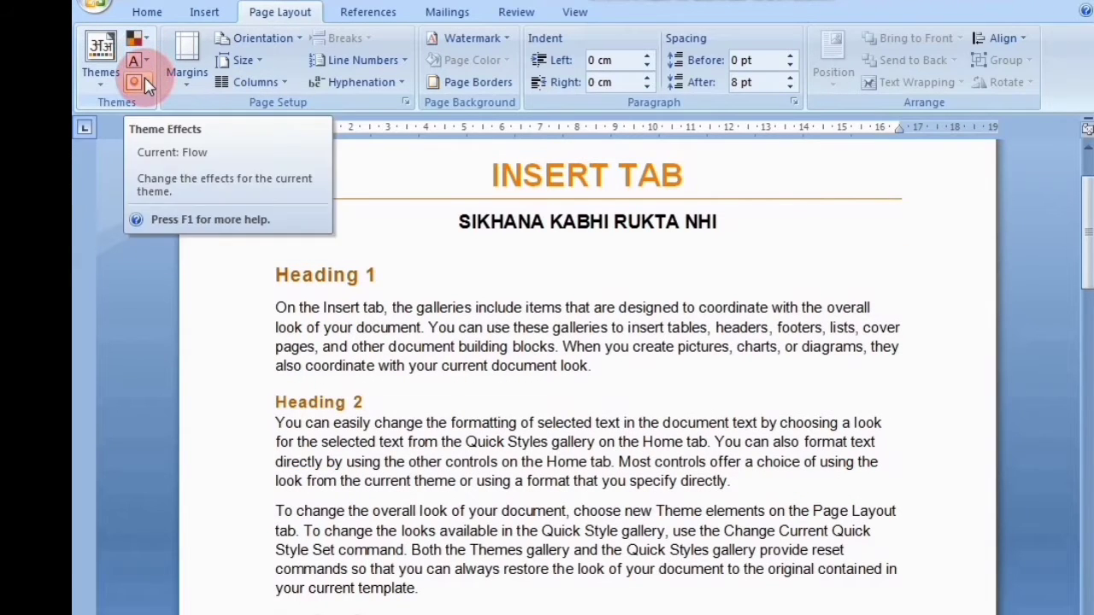
Examine the built-in theme effects and the document's text without choosing a new effect.
left_click(144, 83)
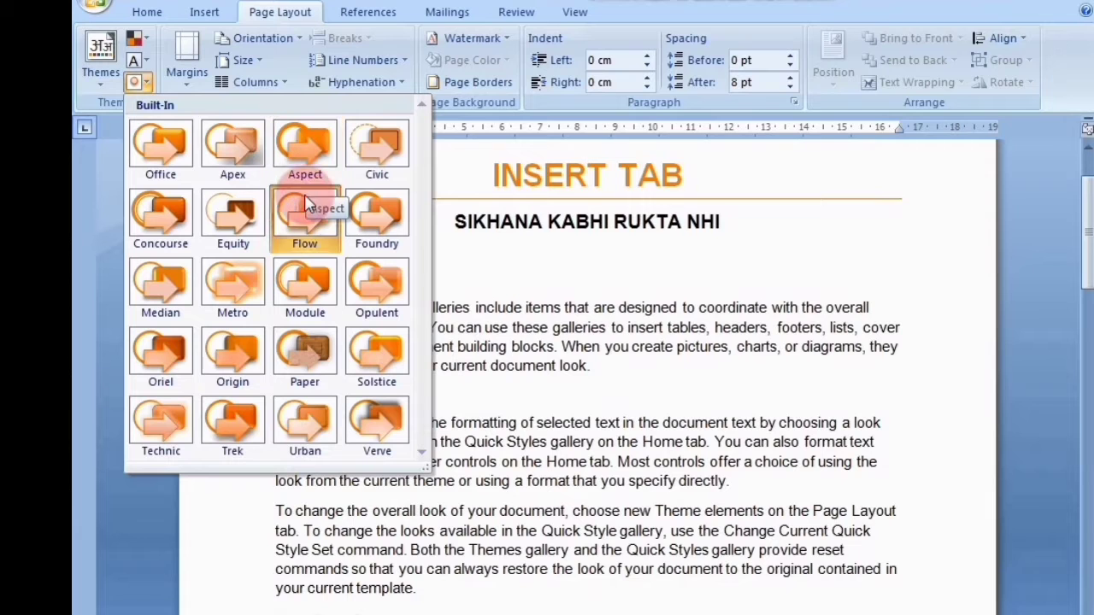
left_click(144, 85)
key("ctrl+a")
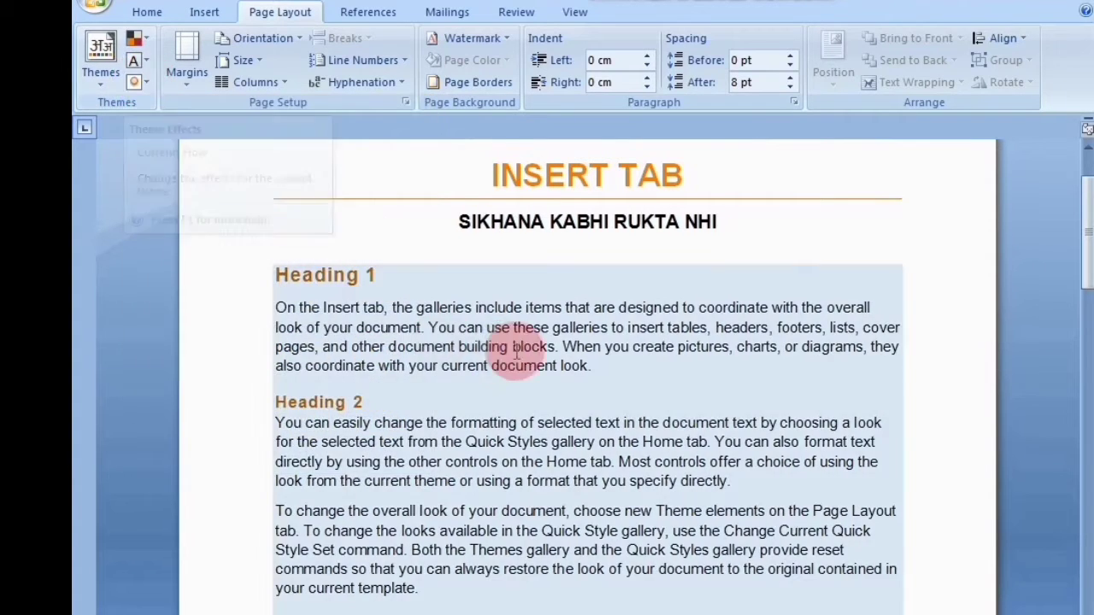
scroll(511, 346, "down", 3)
scroll(504, 344, "up", 5)
left_click(447, 325)
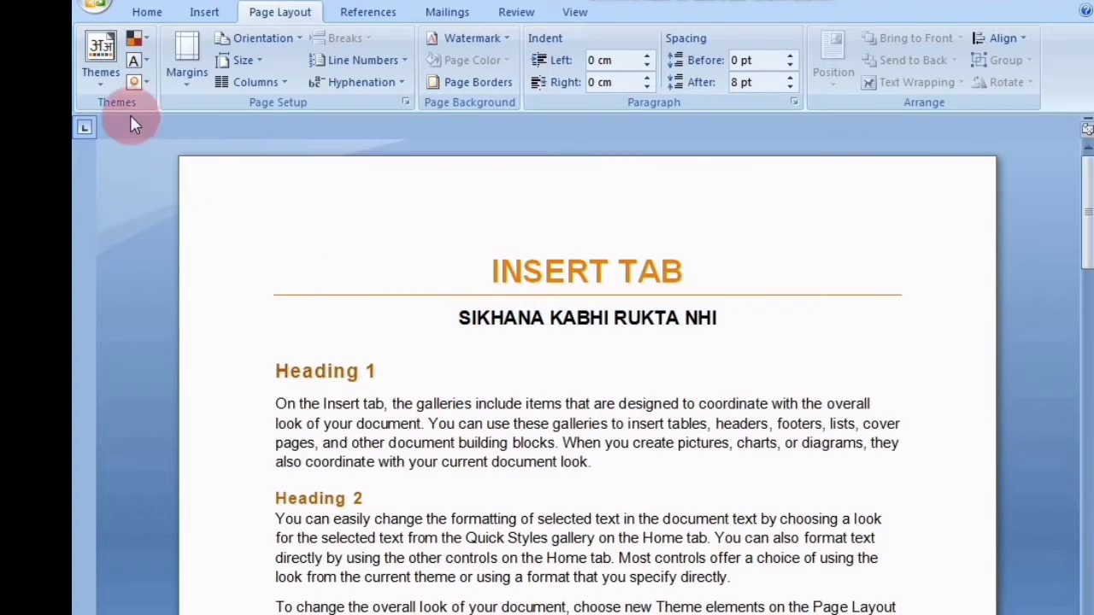
Apply the built-in Office theme effects to the document and check the selection in the effects gallery.
left_click(135, 82)
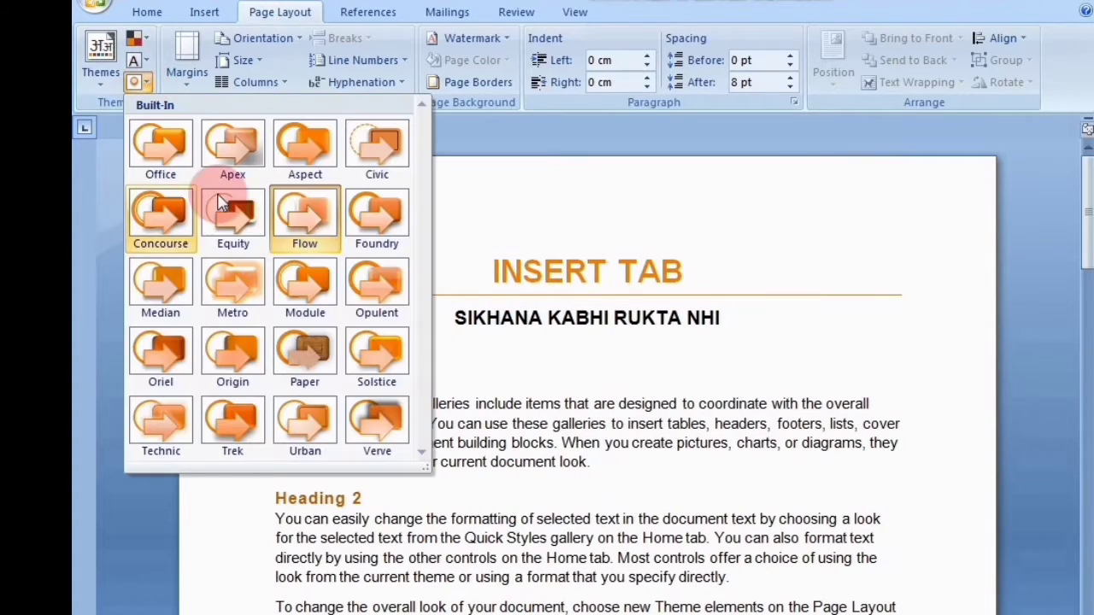
left_click(169, 153)
scroll(183, 228, "down", 1)
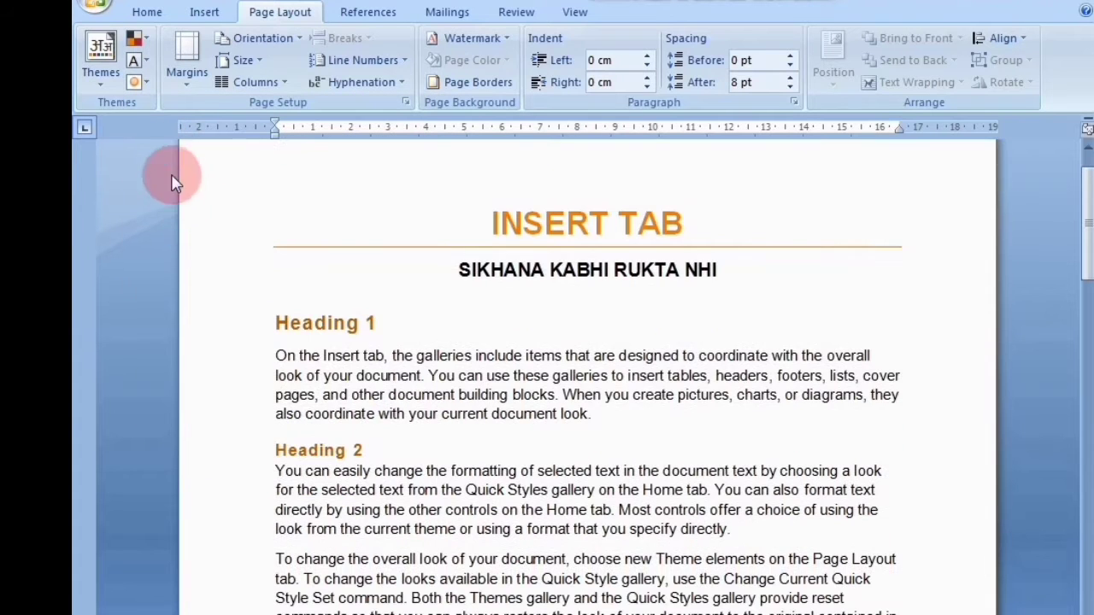
left_click(137, 82)
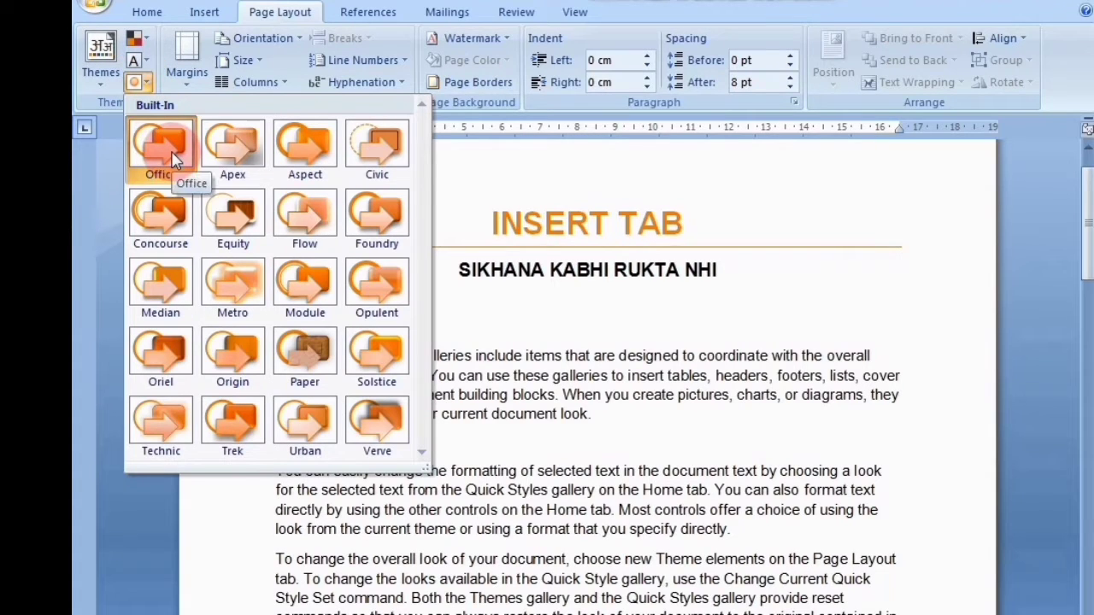
left_click(141, 83)
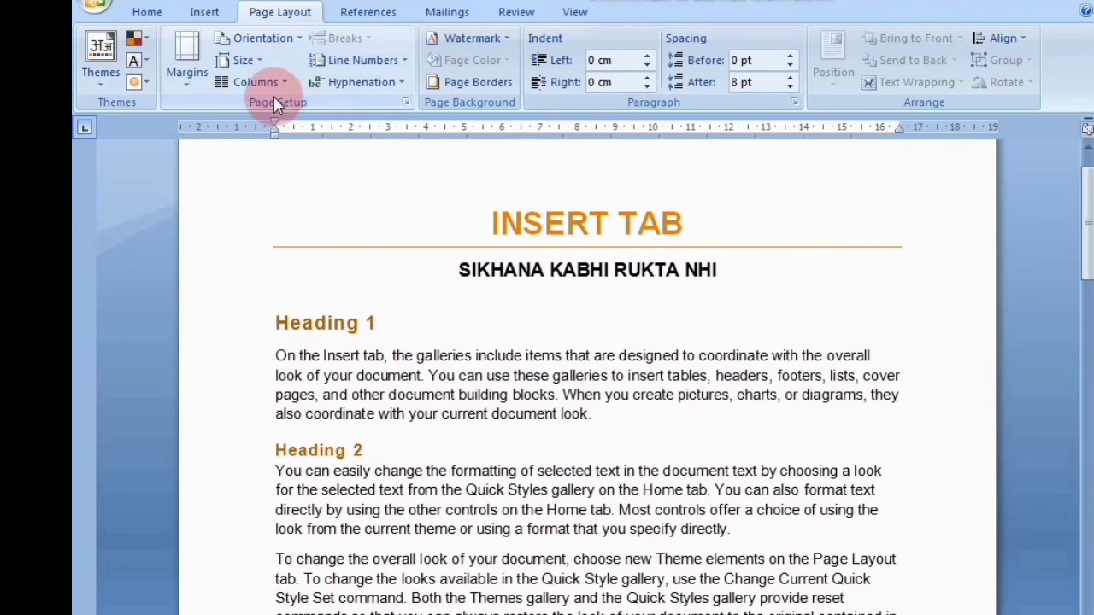
Apply the Last Custom Setting margins with a 1.17 cm top margin and review the pages.
left_click(188, 86)
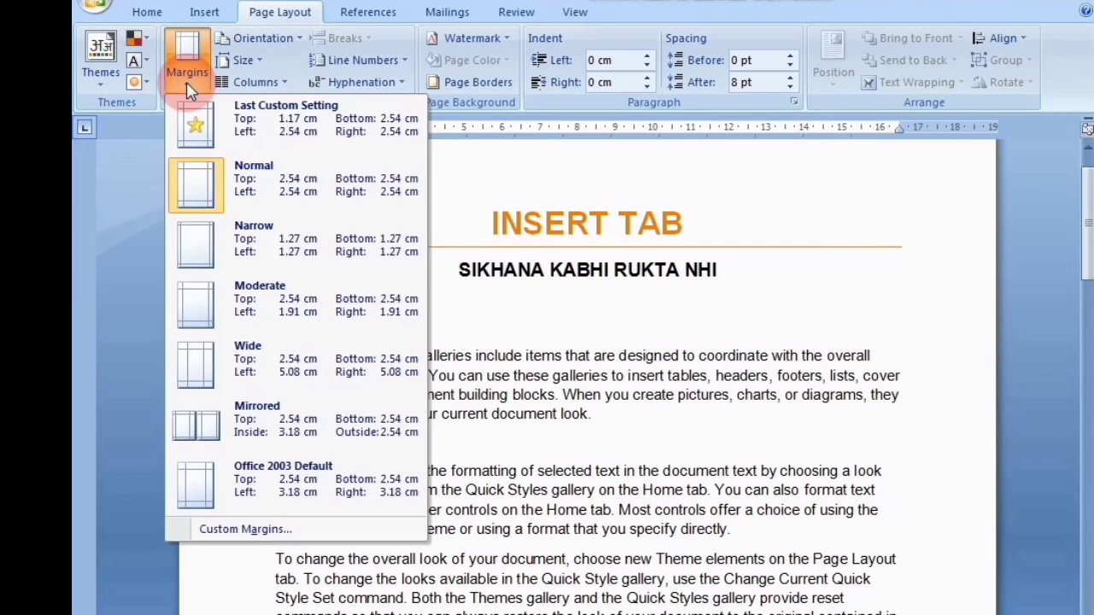
left_click(229, 128)
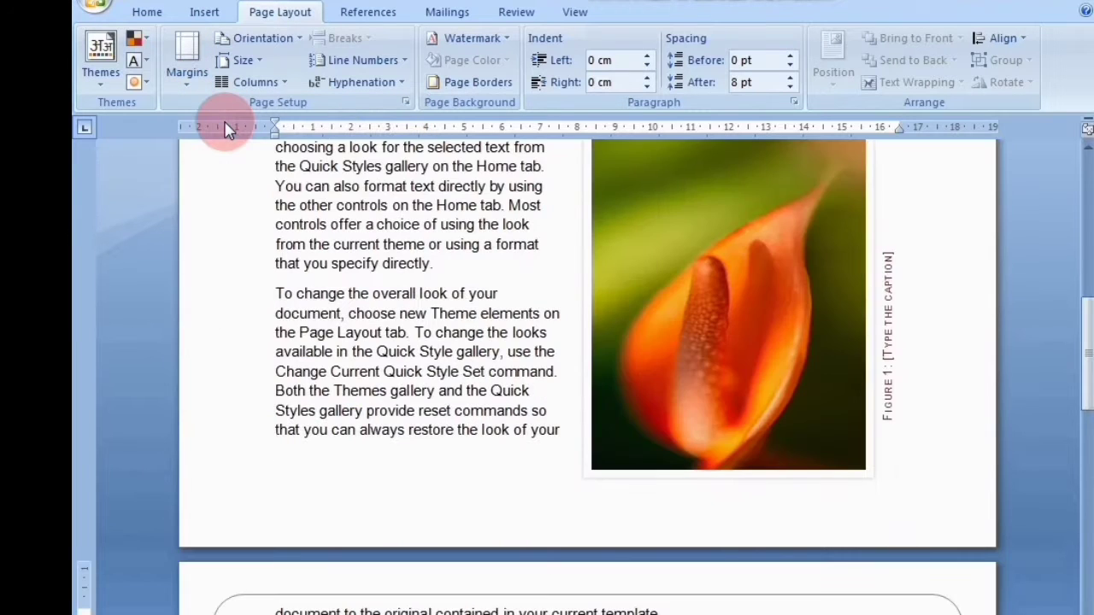
scroll(274, 261, "up", 12)
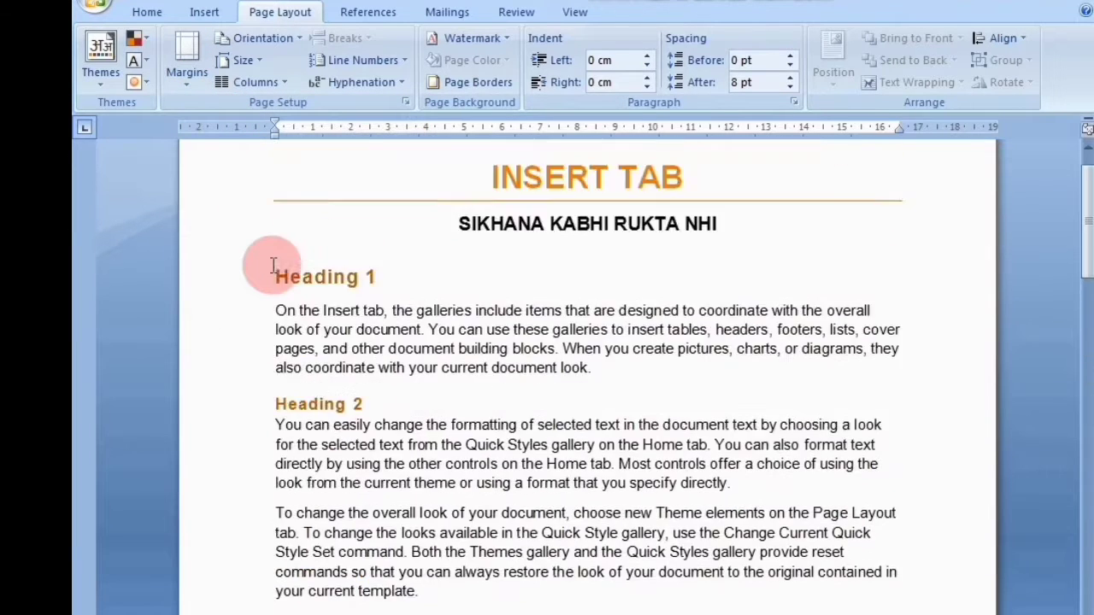
Select the entire document and set its page margins to the Normal preset, 2.54 cm on all sides.
triple_click(247, 266)
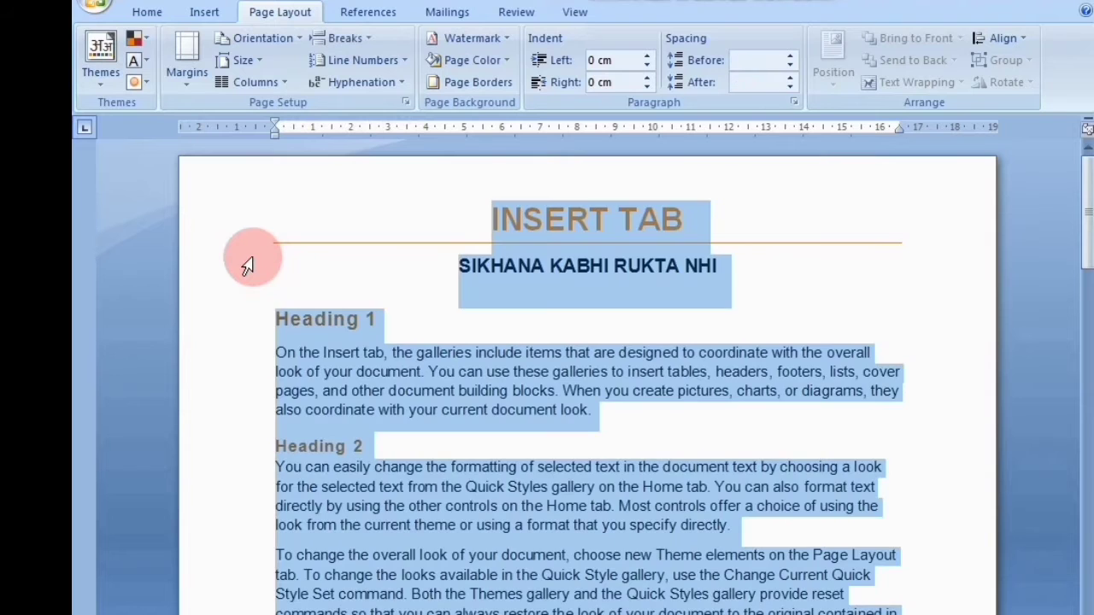
left_click(186, 75)
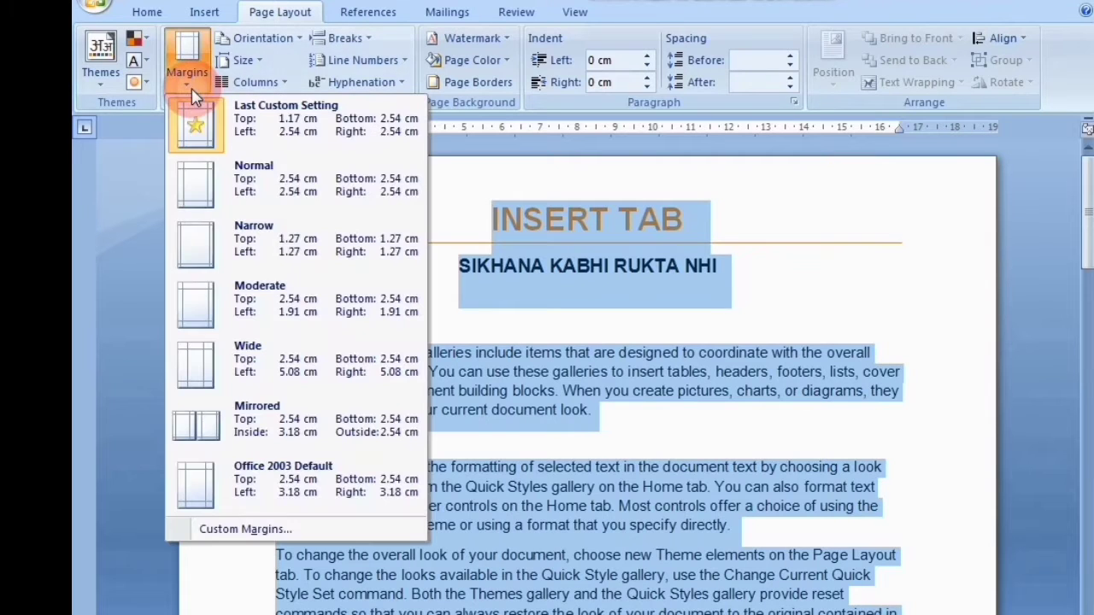
left_click(220, 184)
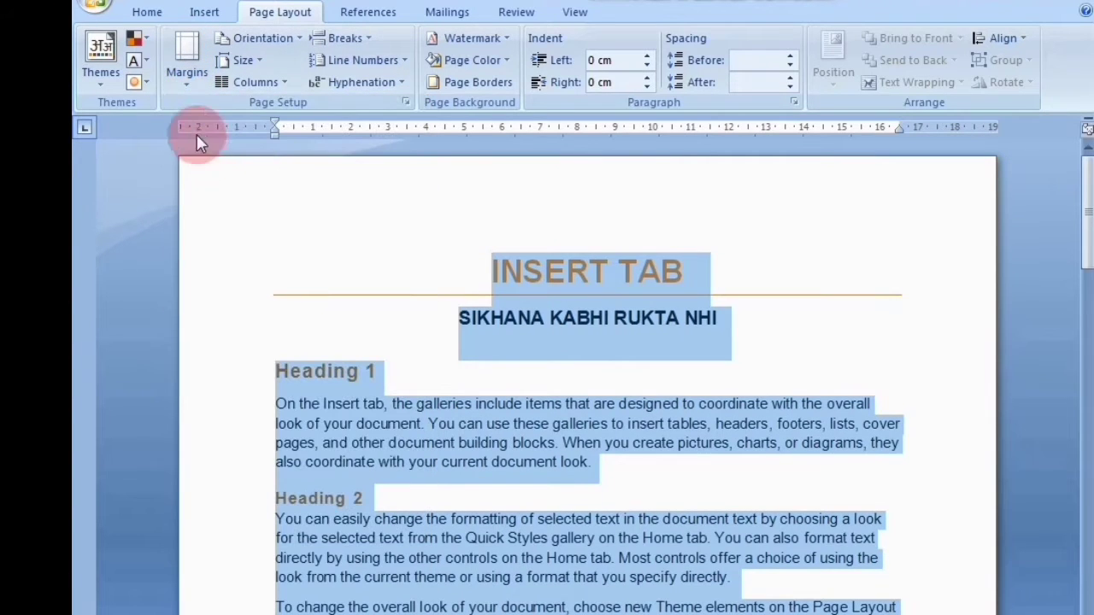
Apply the Last Custom Setting margins to the selected document, review the pages, and switch to the Moderate preset.
left_click(191, 93)
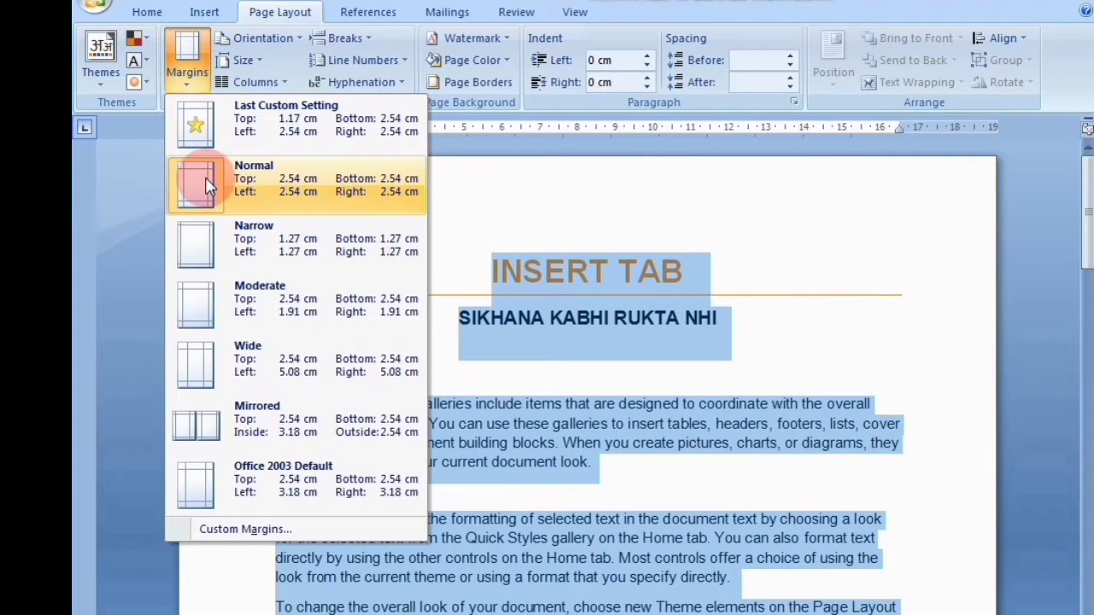
left_click(230, 125)
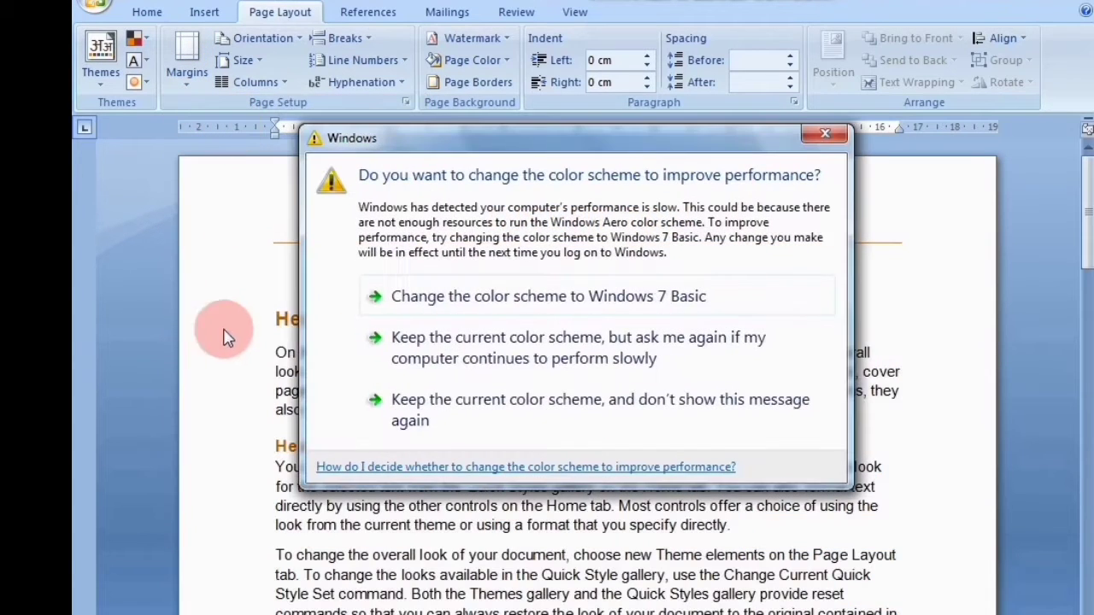
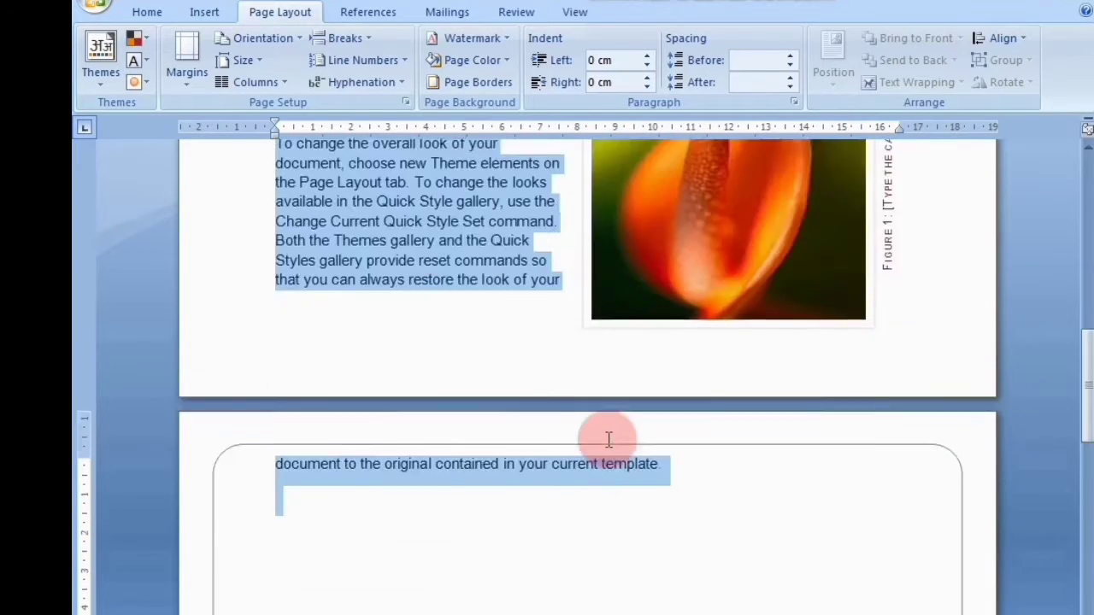
scroll(606, 435, "down", 5)
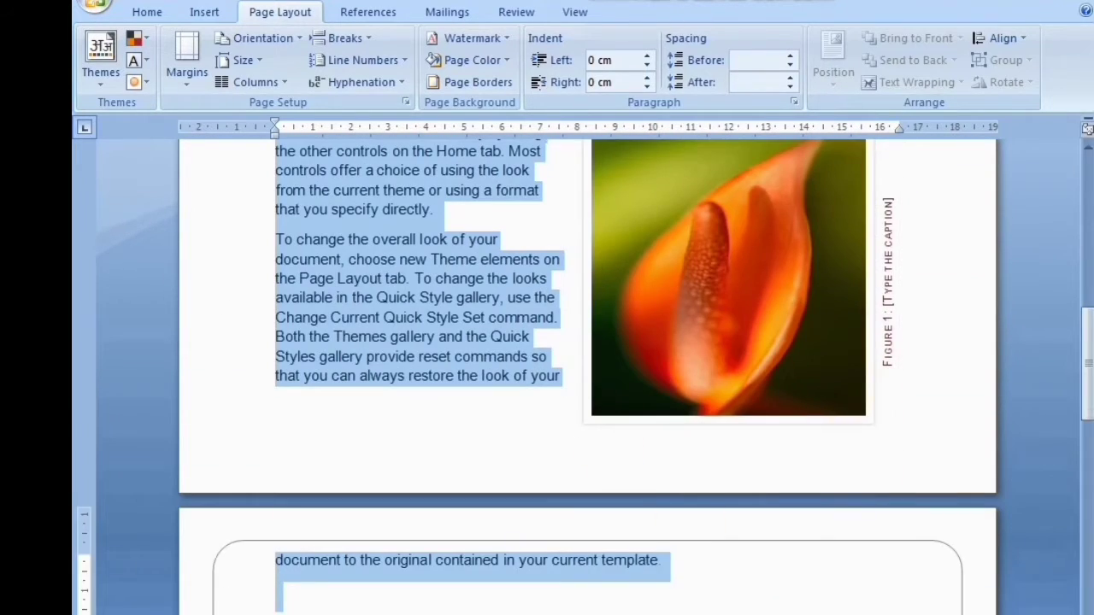
key("ctrl+z")
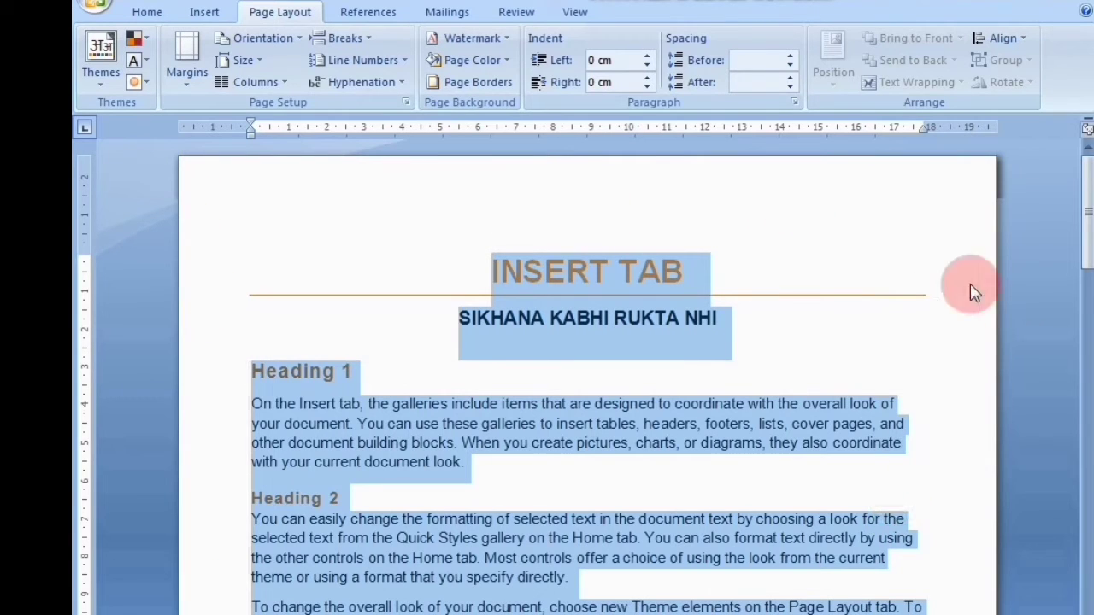
Set the page margins to the Wide preset with 5.08 cm left and right, and review the text on the pages.
left_click(195, 72)
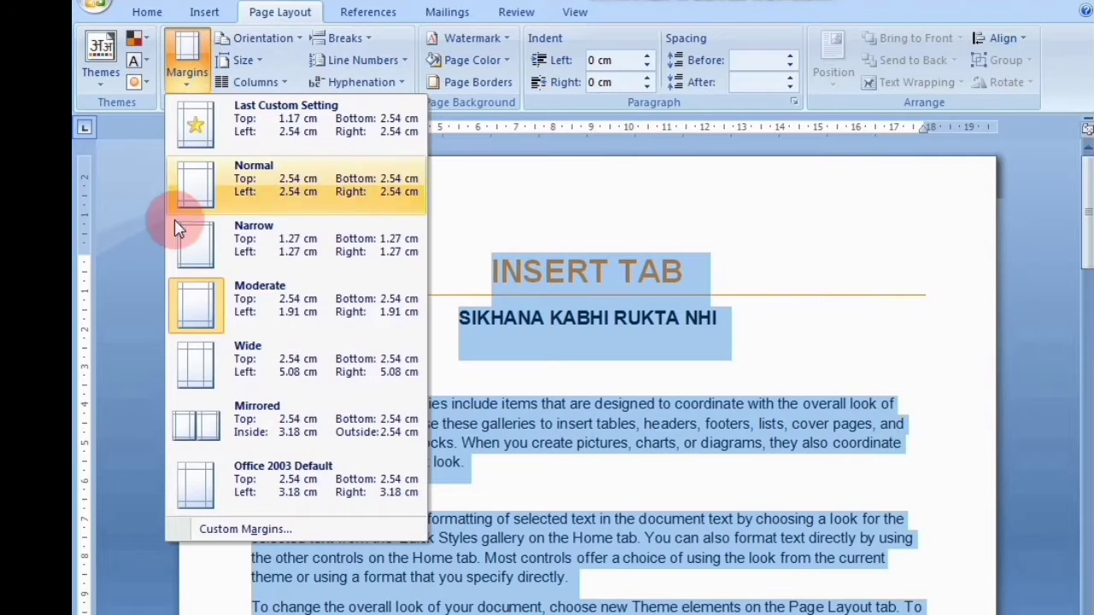
left_click(250, 362)
scroll(285, 350, "down", 5)
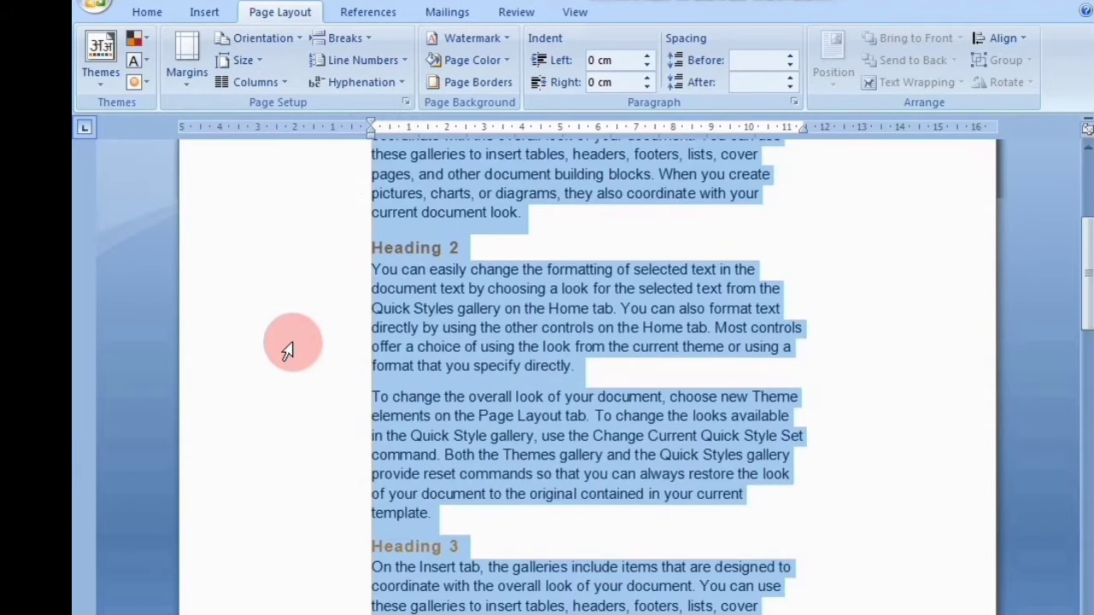
scroll(288, 350, "up", 5)
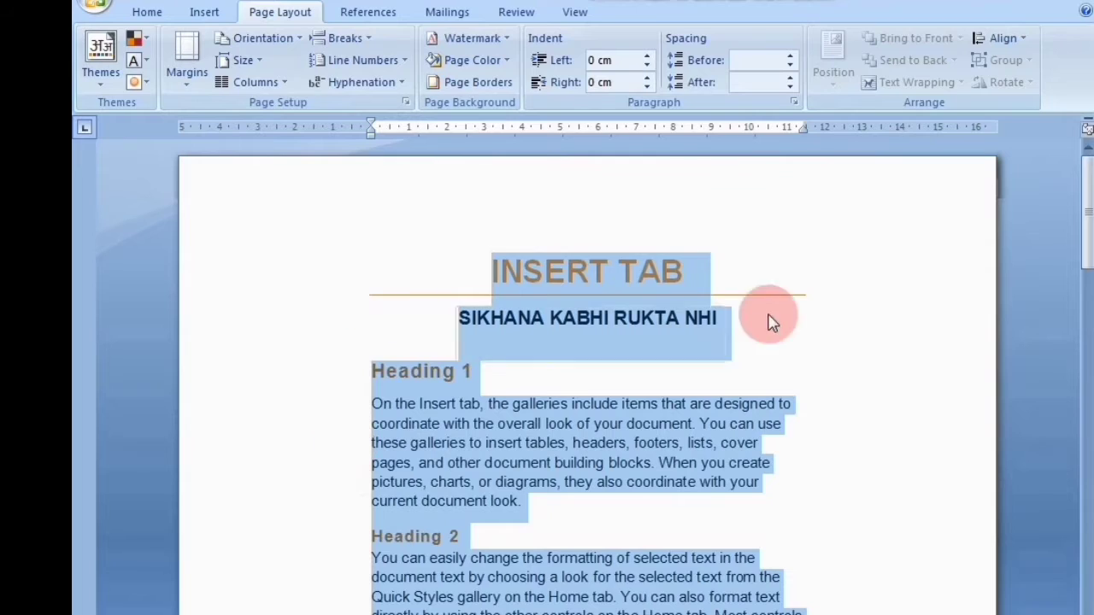
scroll(833, 610, "down", 5)
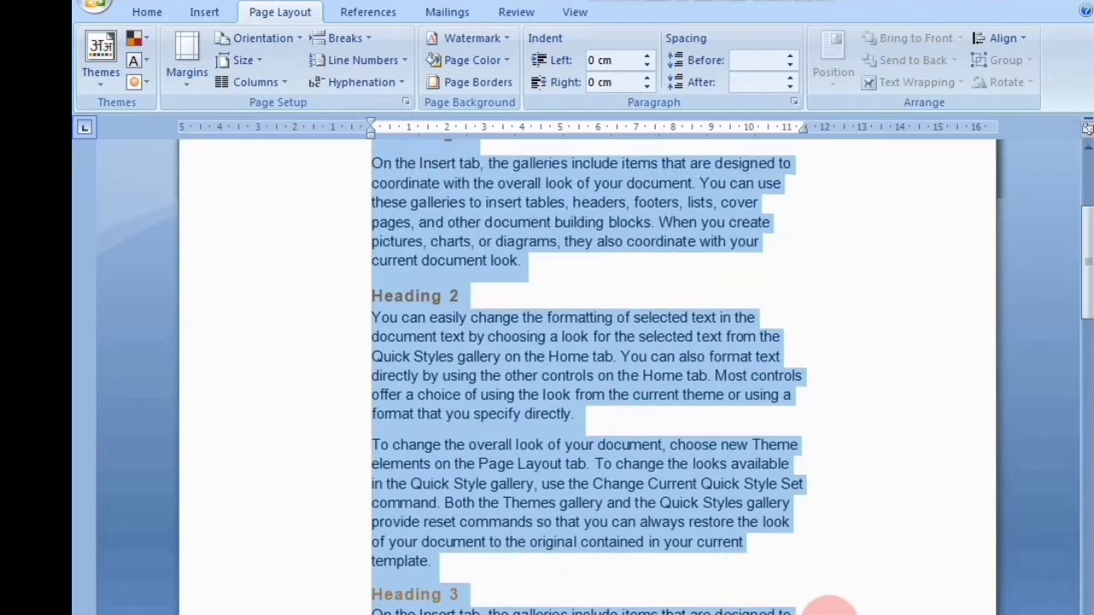
scroll(829, 609, "up", 5)
scroll(894, 447, "down", 15)
scroll(894, 449, "up", 7)
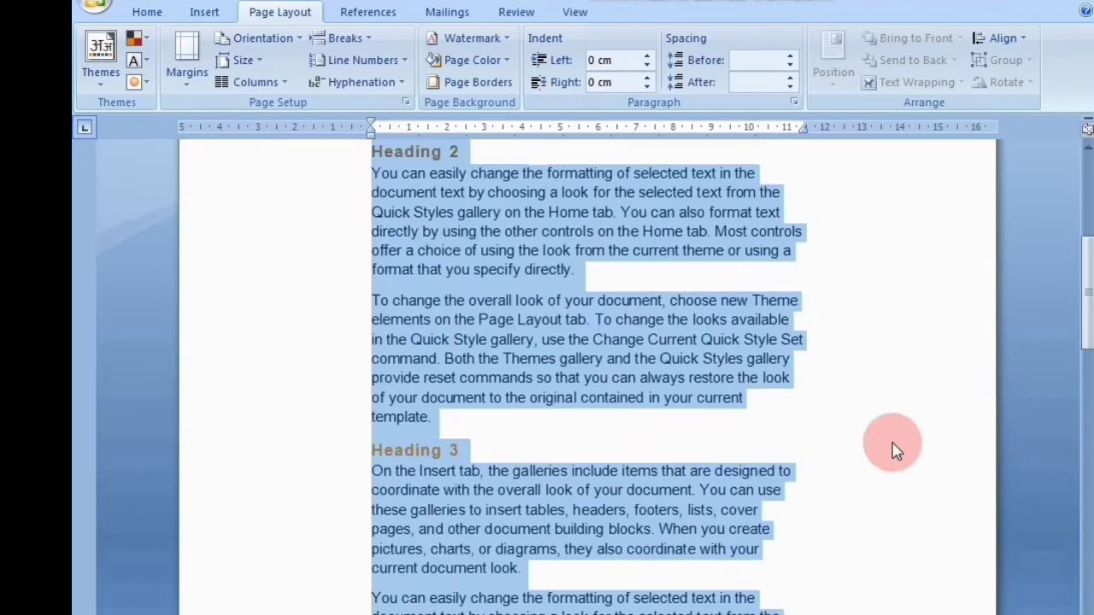
scroll(895, 447, "up", 8)
Set the page margins to Mirrored with 3.18 cm inside and 2.54 cm outside, and review the pages.
left_click(180, 62)
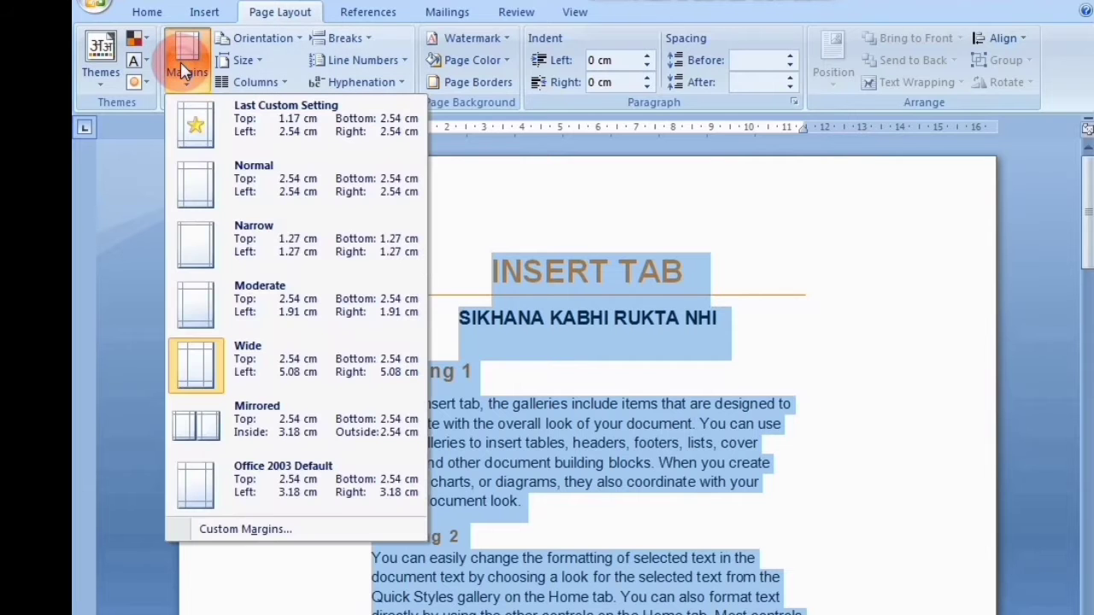
left_click(220, 432)
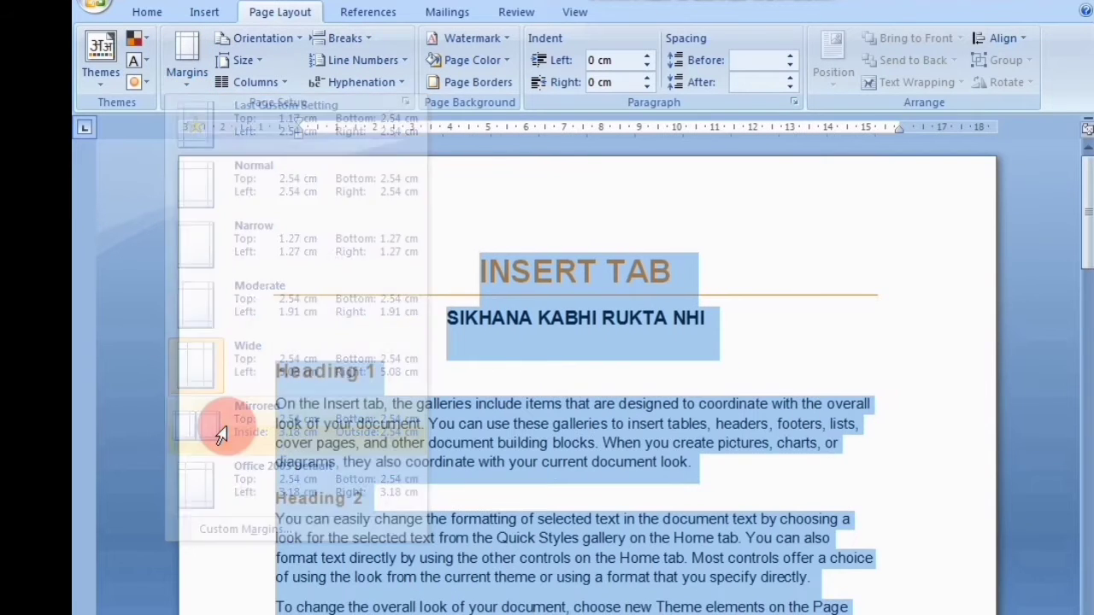
scroll(226, 423, "down", 11)
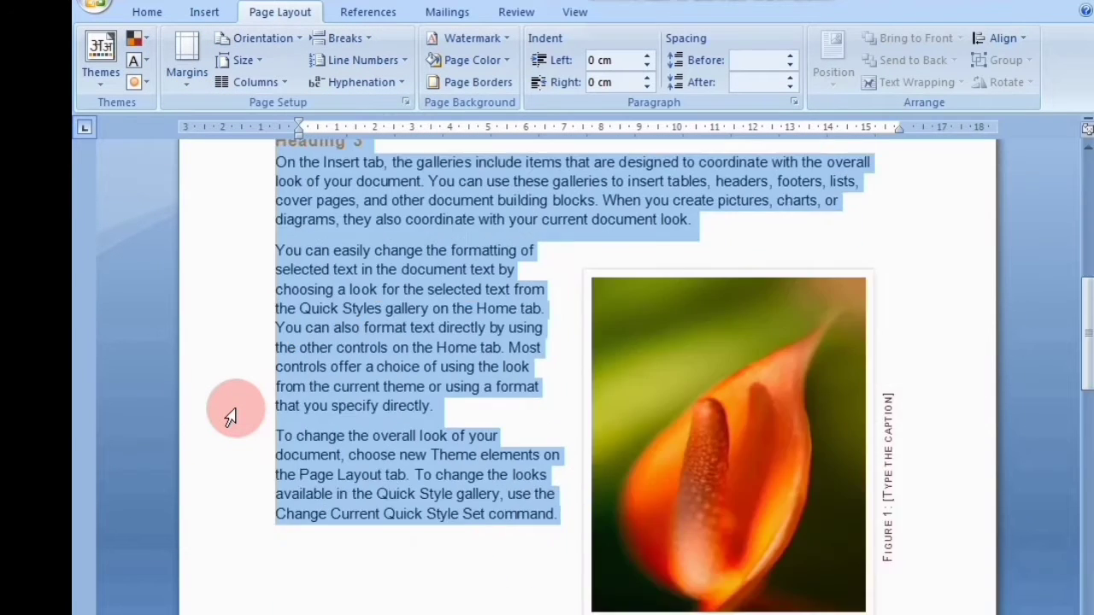
scroll(229, 416, "down", 5)
scroll(229, 416, "up", 8)
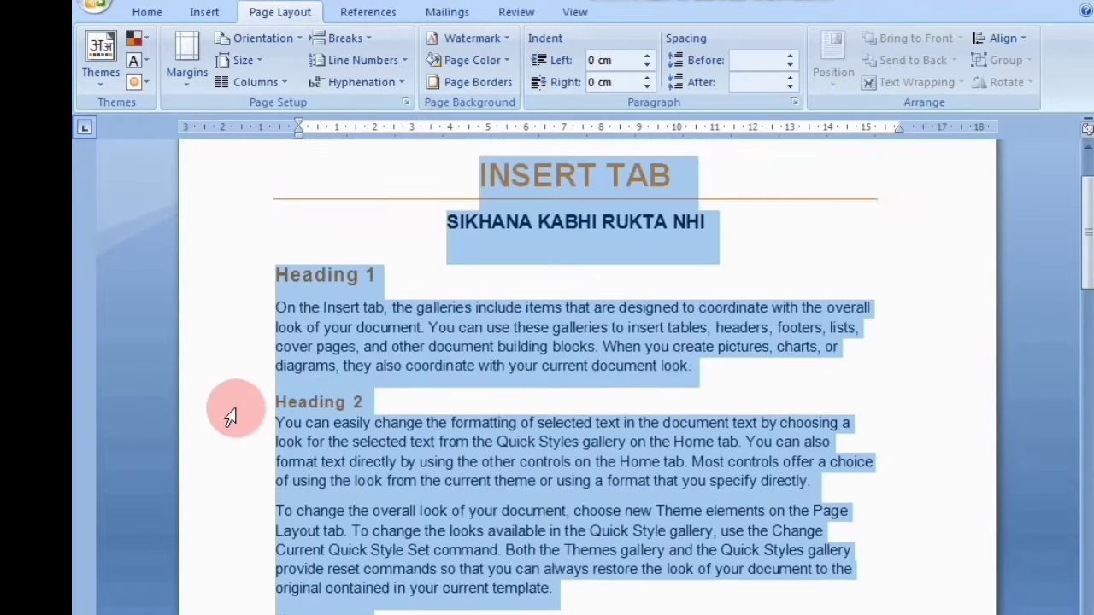
scroll(229, 417, "up", 2)
Apply the Office 2003 Default margins with 3.18 cm left and right, and review the pages.
left_click(185, 51)
left_click(198, 104)
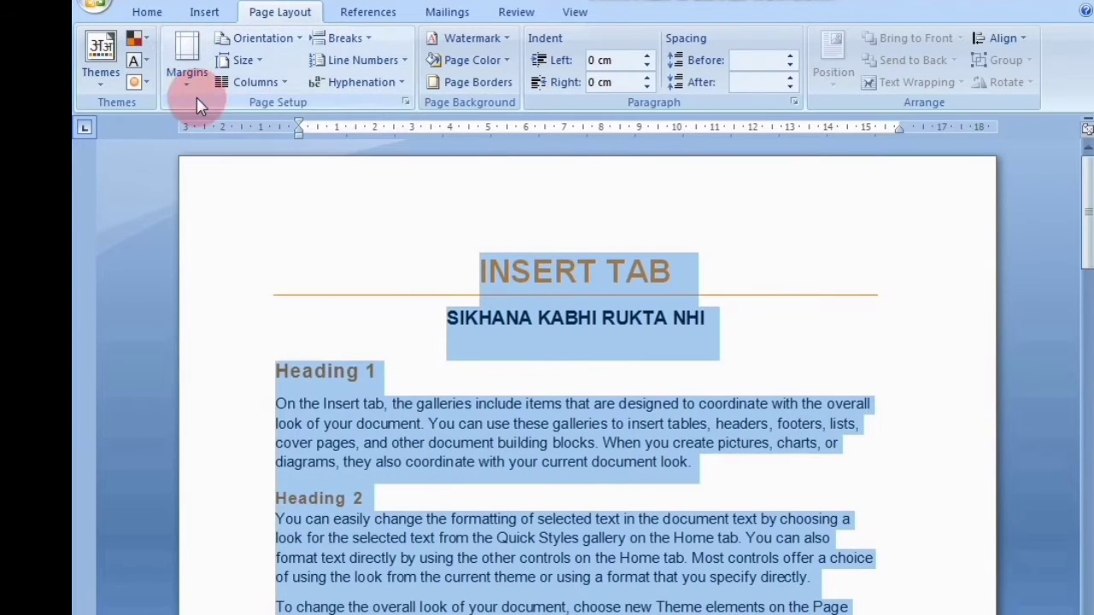
left_click(184, 51)
left_click(258, 496)
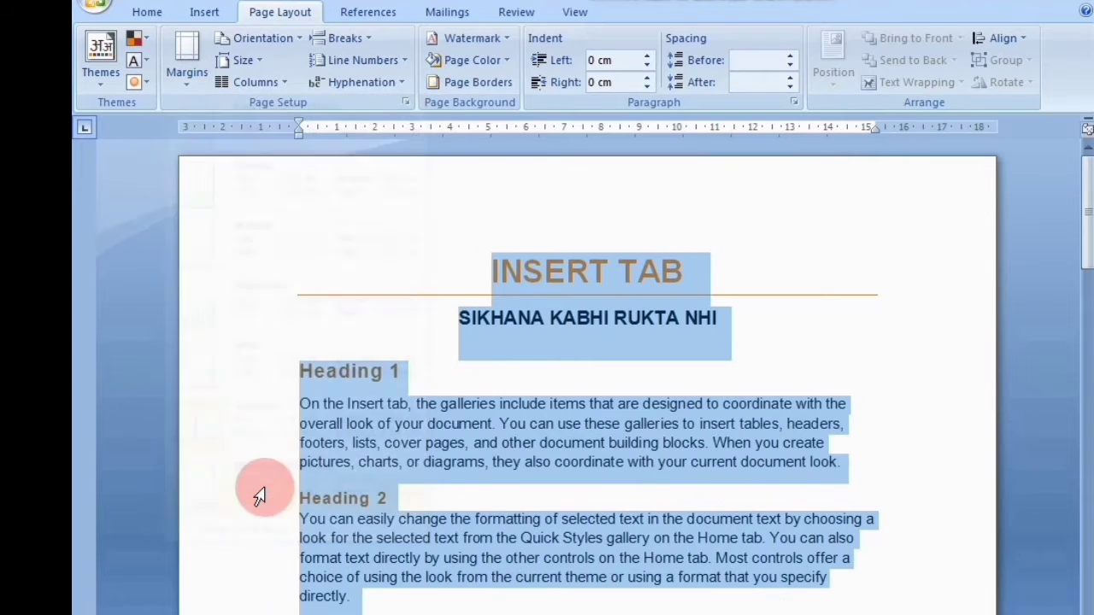
scroll(268, 479, "down", 9)
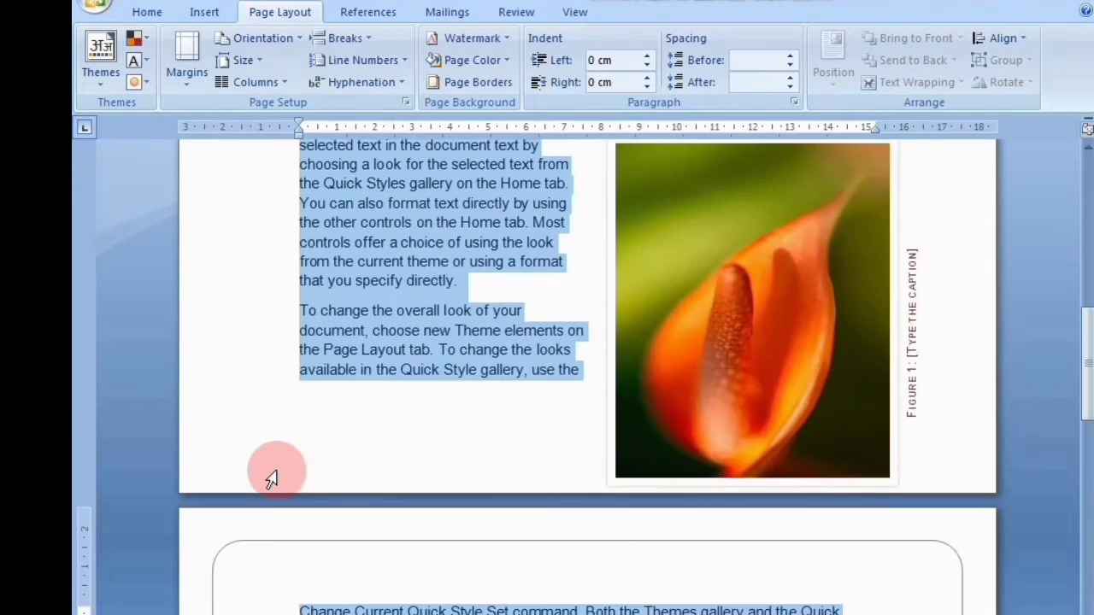
scroll(268, 475, "up", 9)
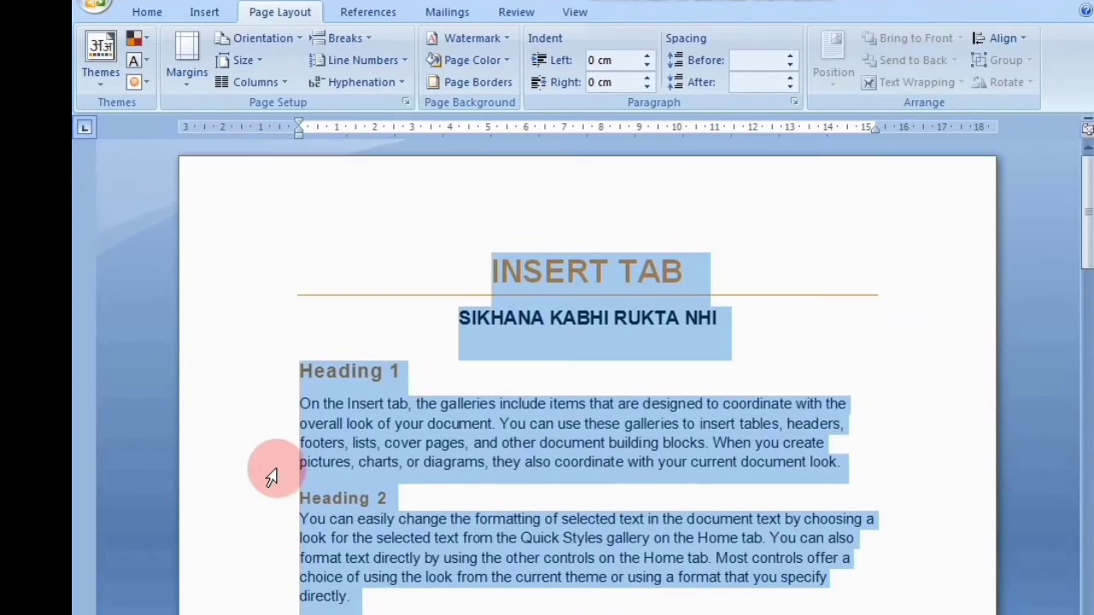
Return the page margins to the Normal preset, review the text, and check the list of margin presets.
left_click(179, 58)
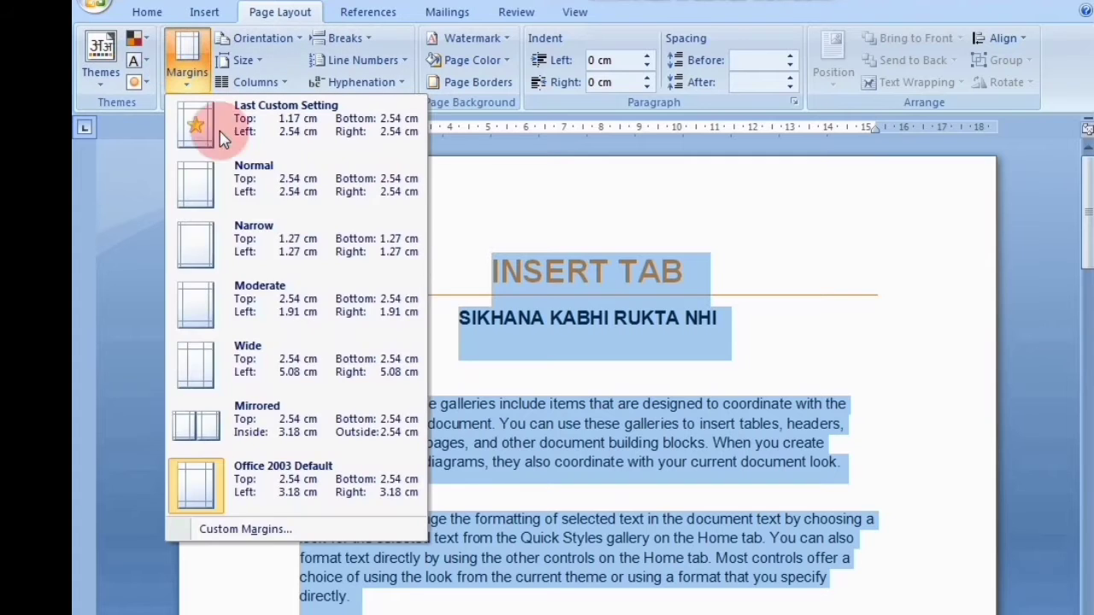
left_click(258, 184)
scroll(253, 274, "down", 5)
scroll(254, 277, "up", 1)
scroll(253, 277, "up", 4)
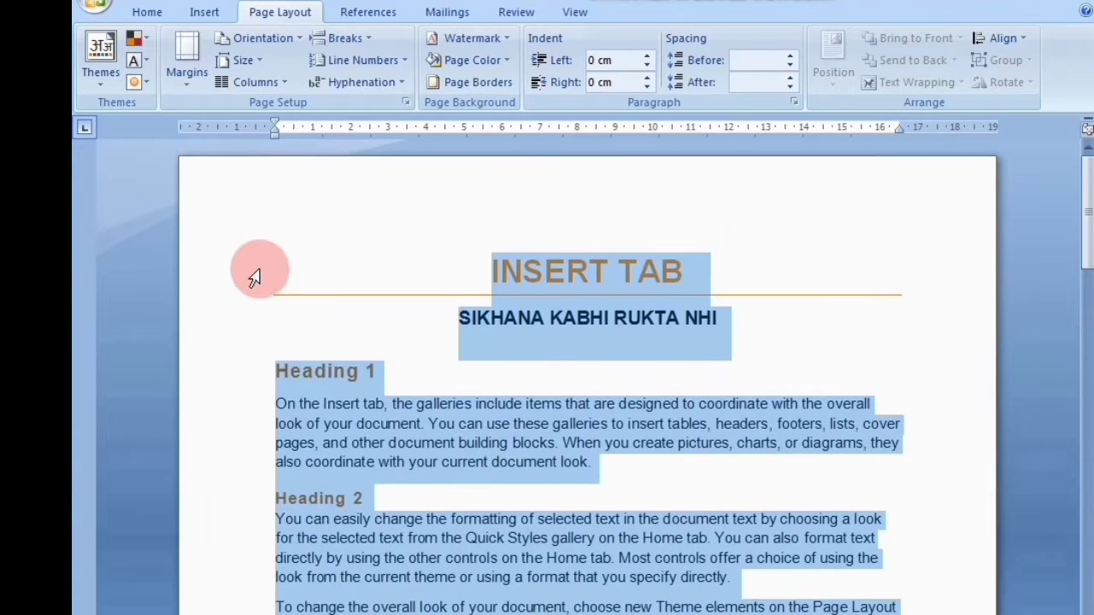
left_click(189, 75)
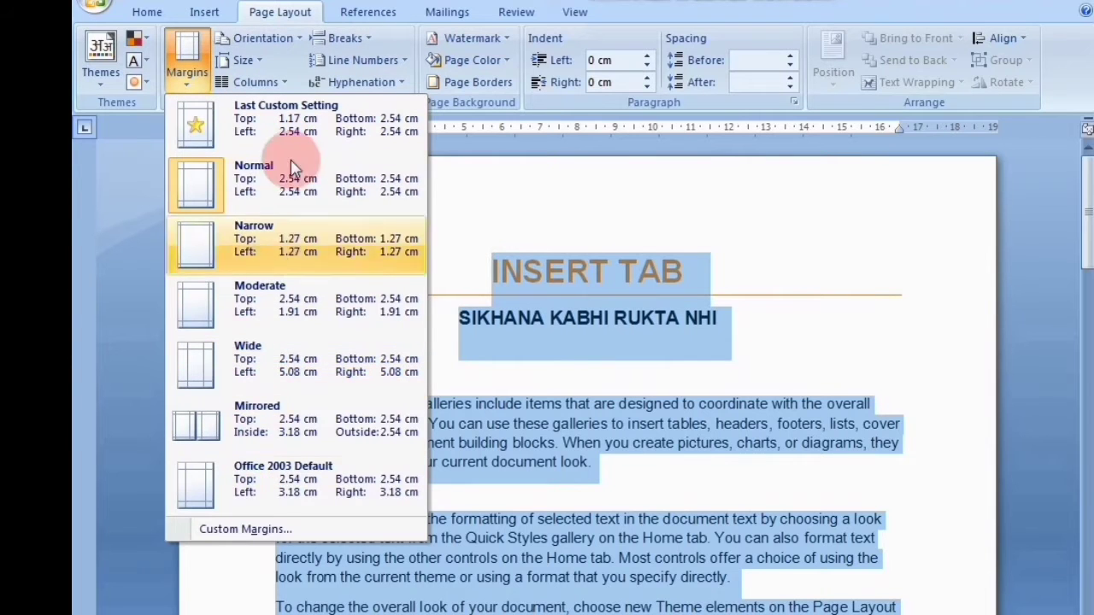
left_click(192, 44)
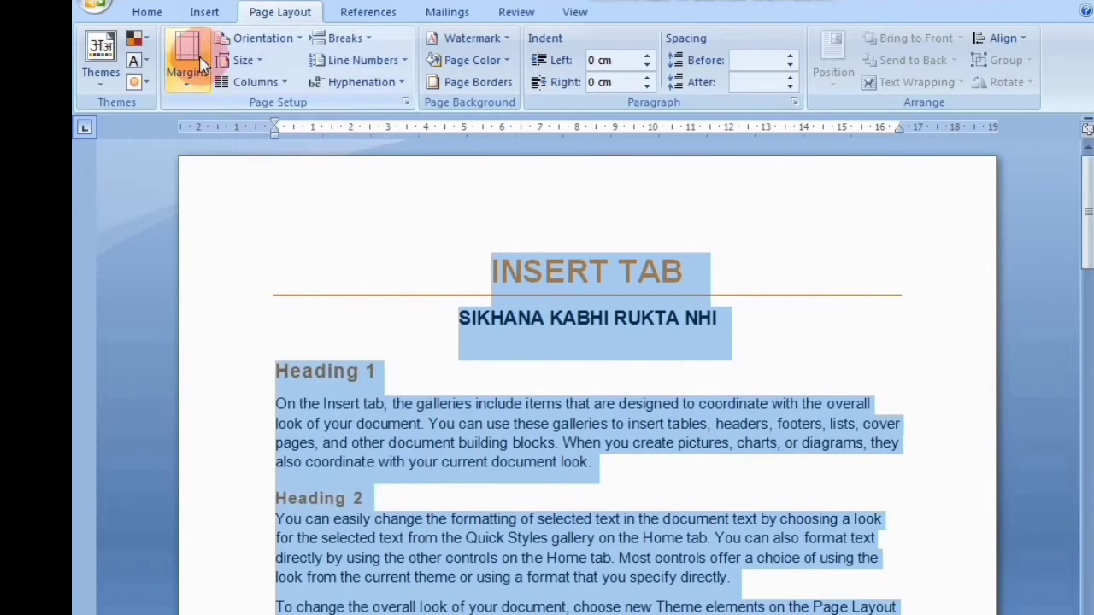
Apply the Portrait page orientation to the document and review the pages.
left_click(250, 39)
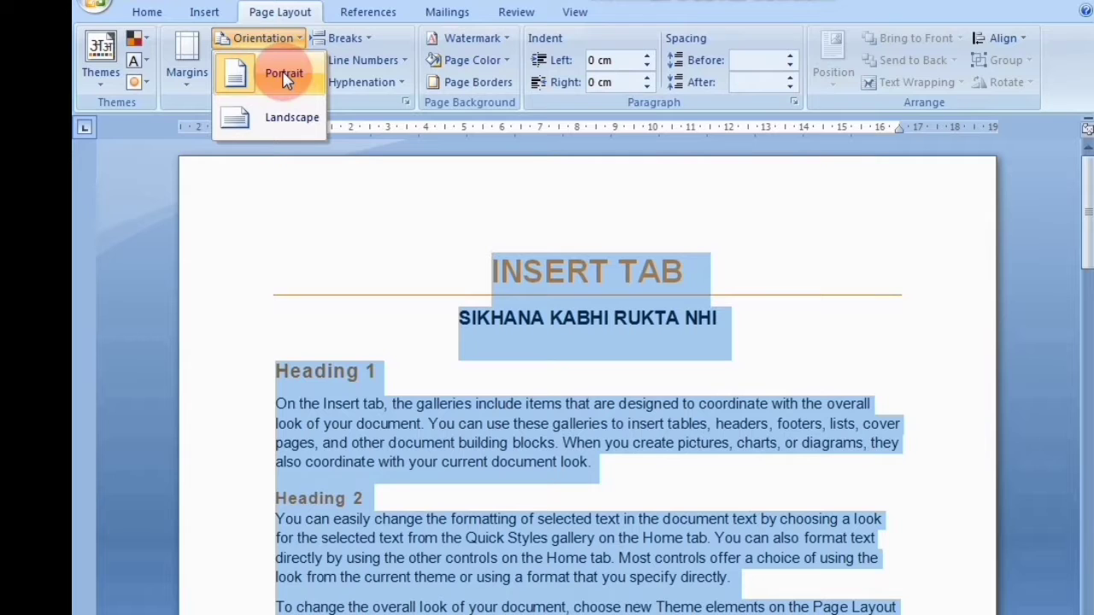
left_click(284, 75)
scroll(283, 203, "down", 12)
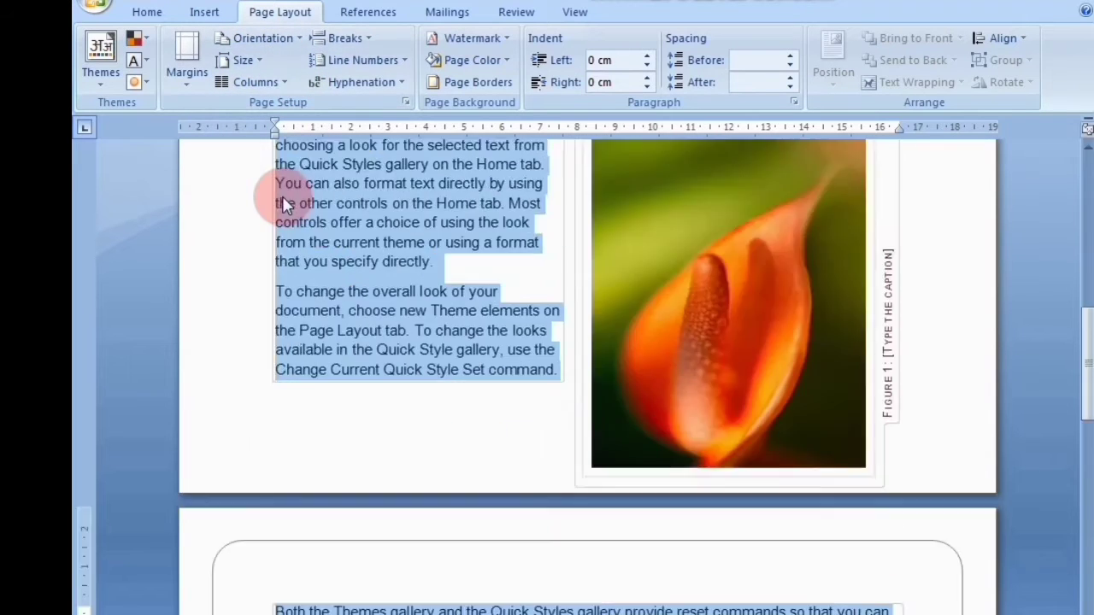
scroll(284, 205, "down", 3)
scroll(283, 205, "up", 15)
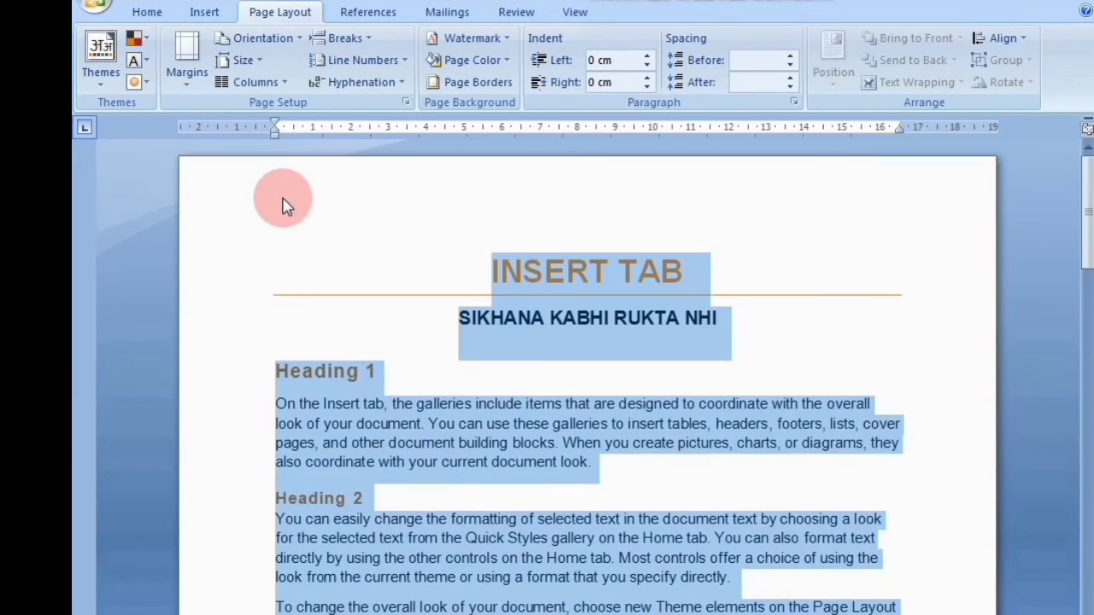
Change the page orientation to Landscape and review how the text and picture sit on the pages.
left_click(247, 38)
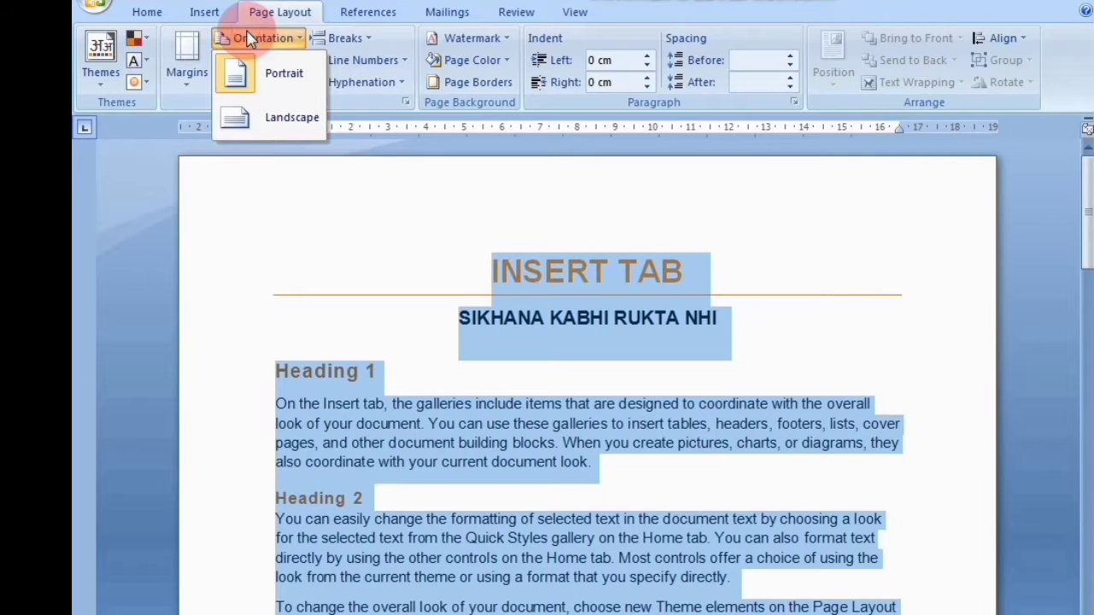
left_click(268, 118)
scroll(268, 214, "down", 10)
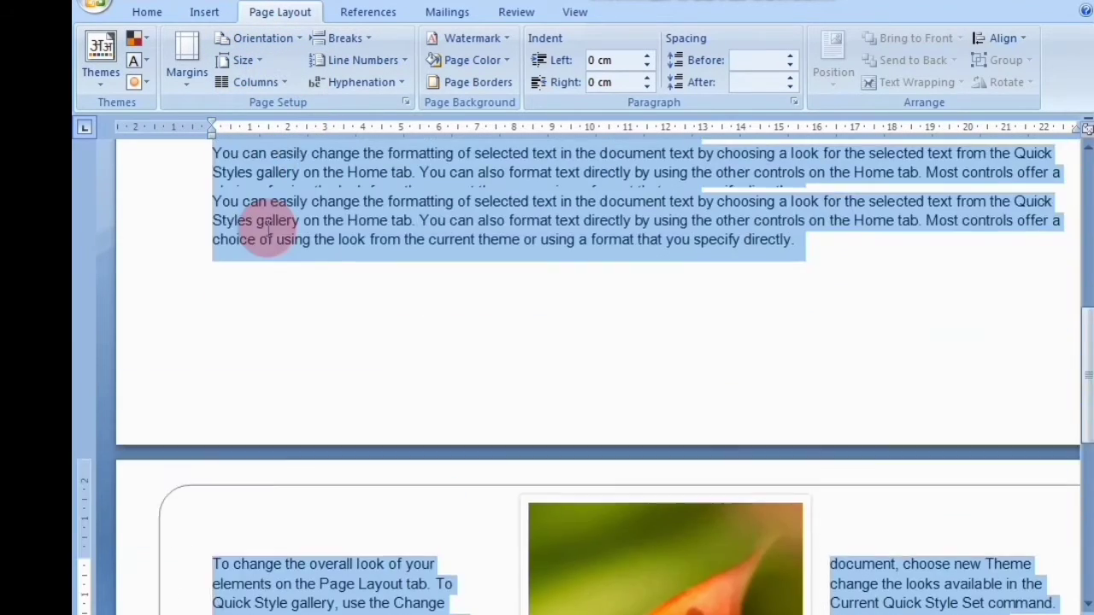
scroll(267, 226, "up", 10)
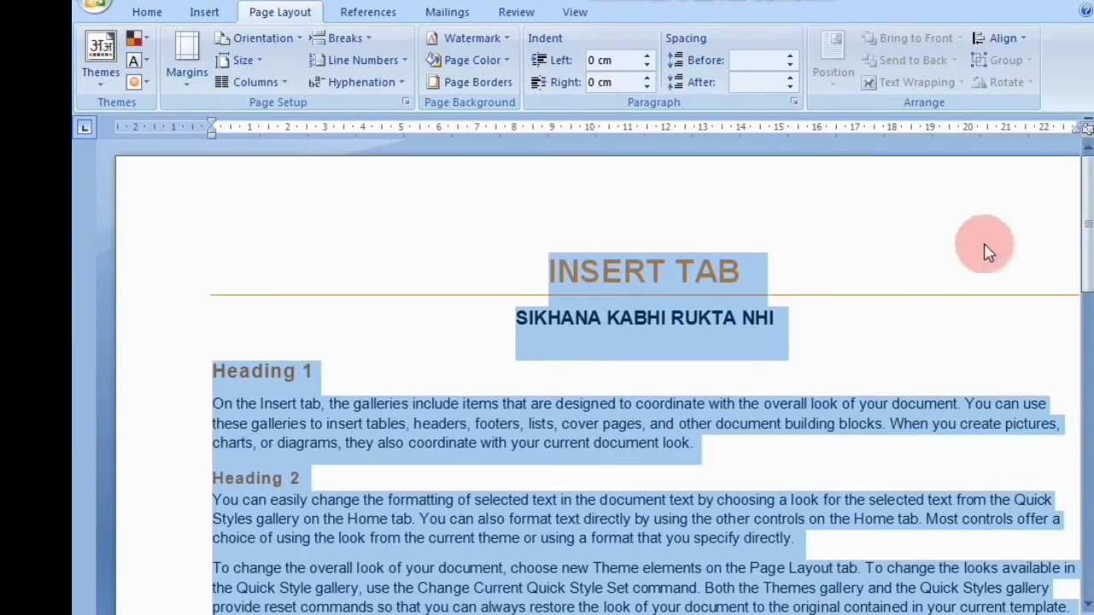
Return the page orientation to Portrait and look through the pages again.
left_click(251, 40)
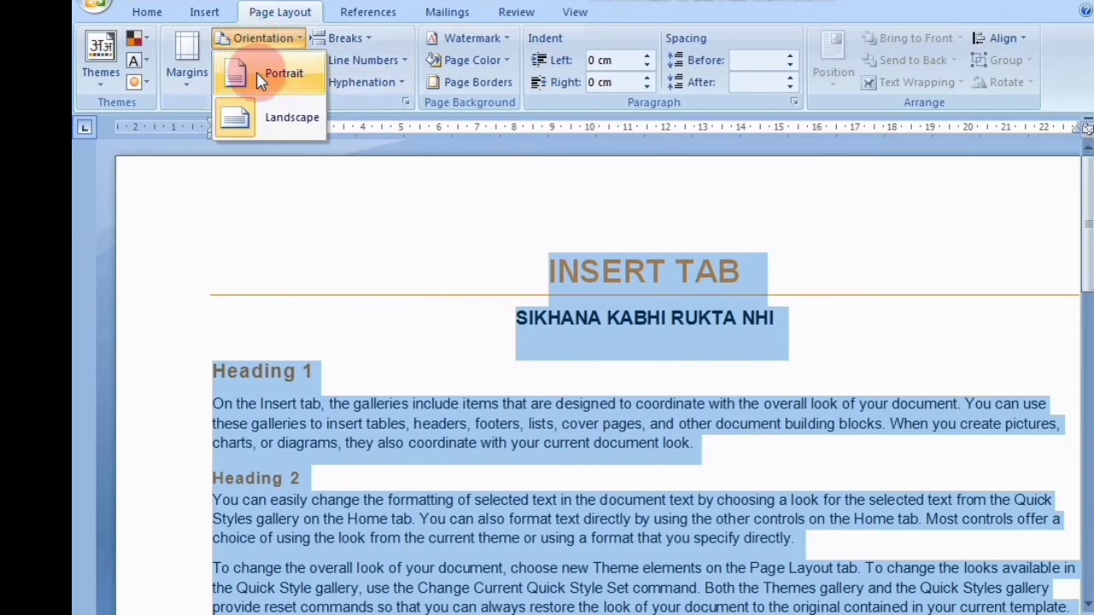
left_click(257, 72)
scroll(281, 357, "down", 12)
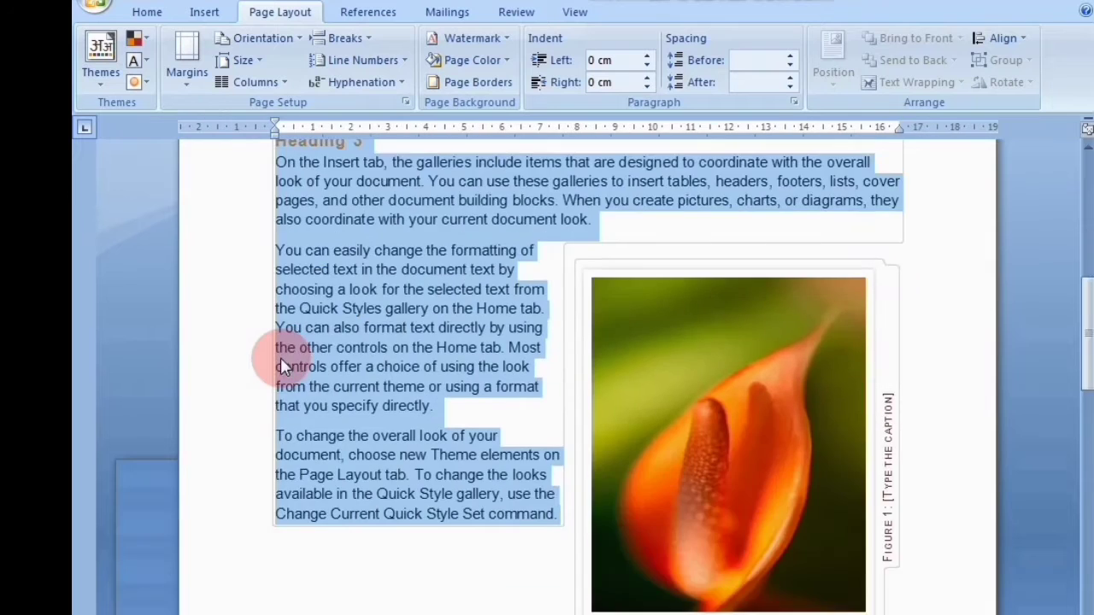
scroll(282, 359, "up", 15)
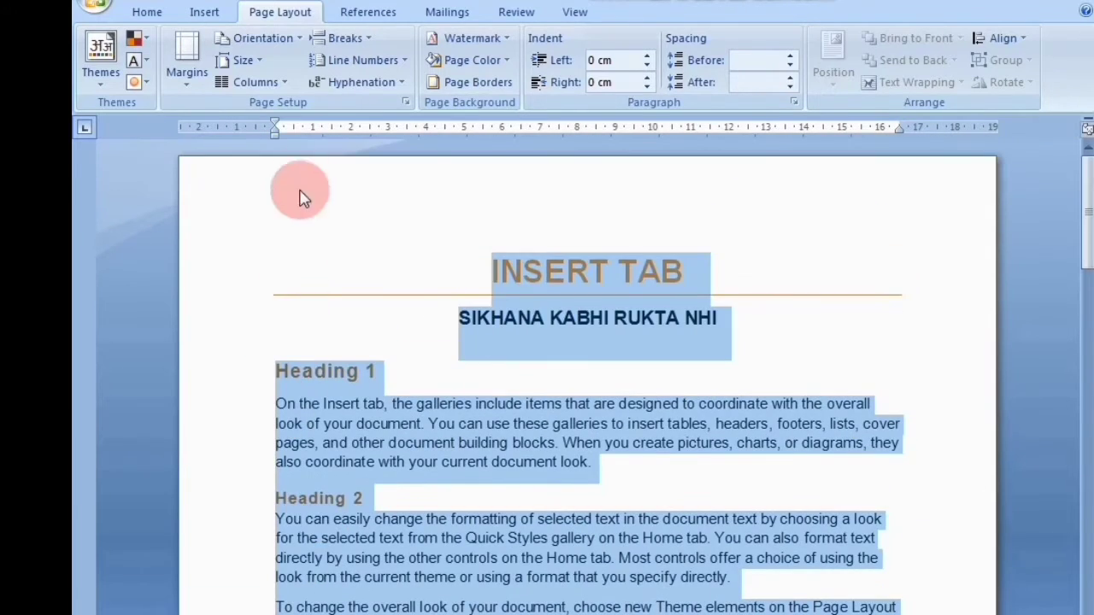
Switch the document to Landscape once more, review the pages, and set the orientation back to Portrait.
left_click(272, 40)
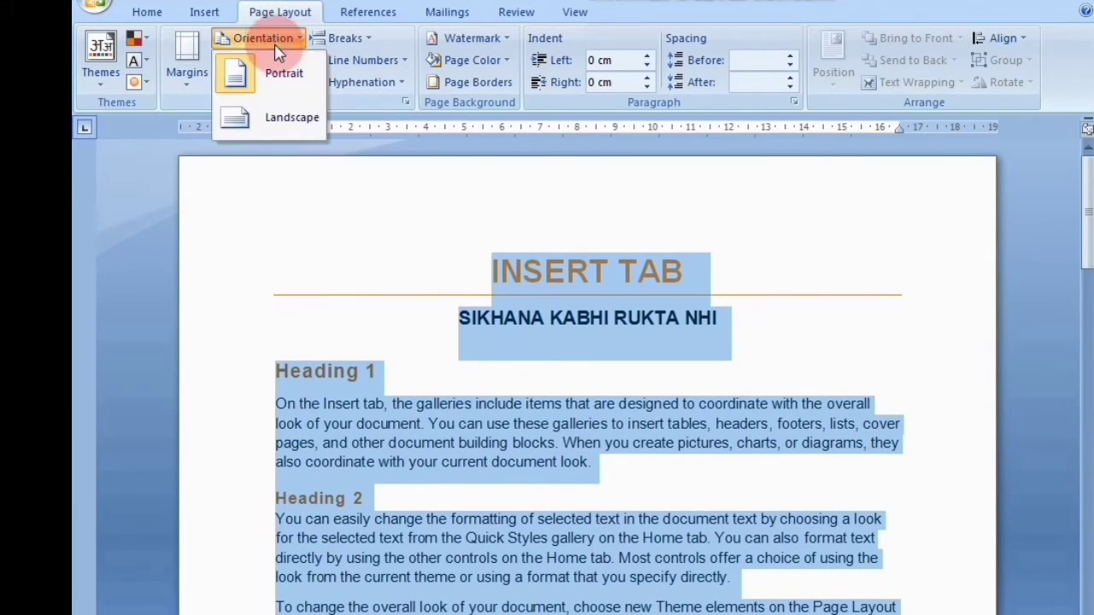
left_click(279, 113)
scroll(280, 209, "down", 10)
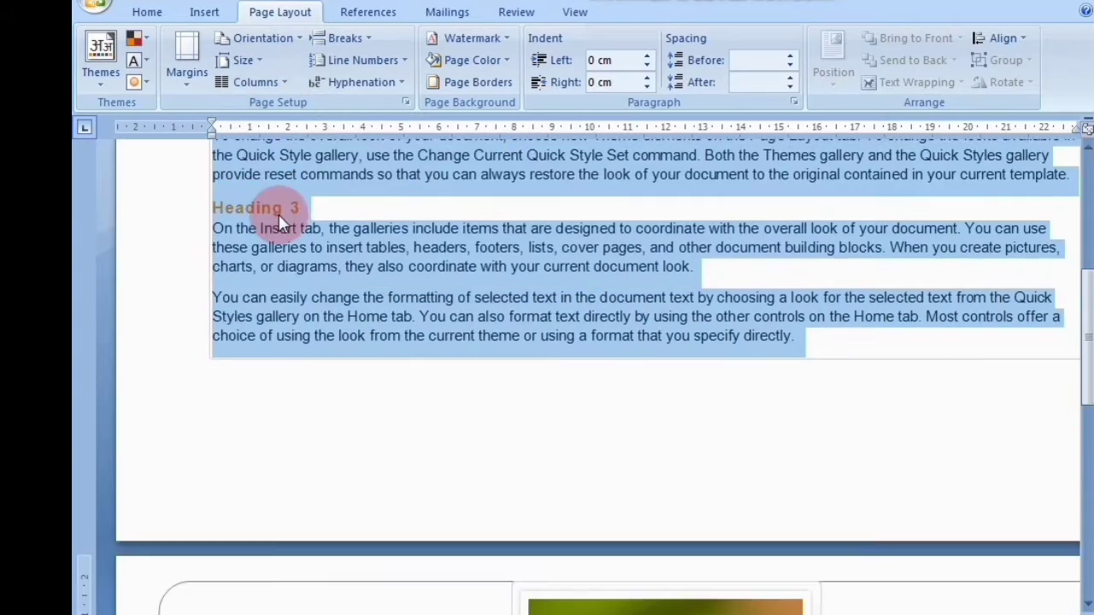
scroll(279, 216, "up", 10)
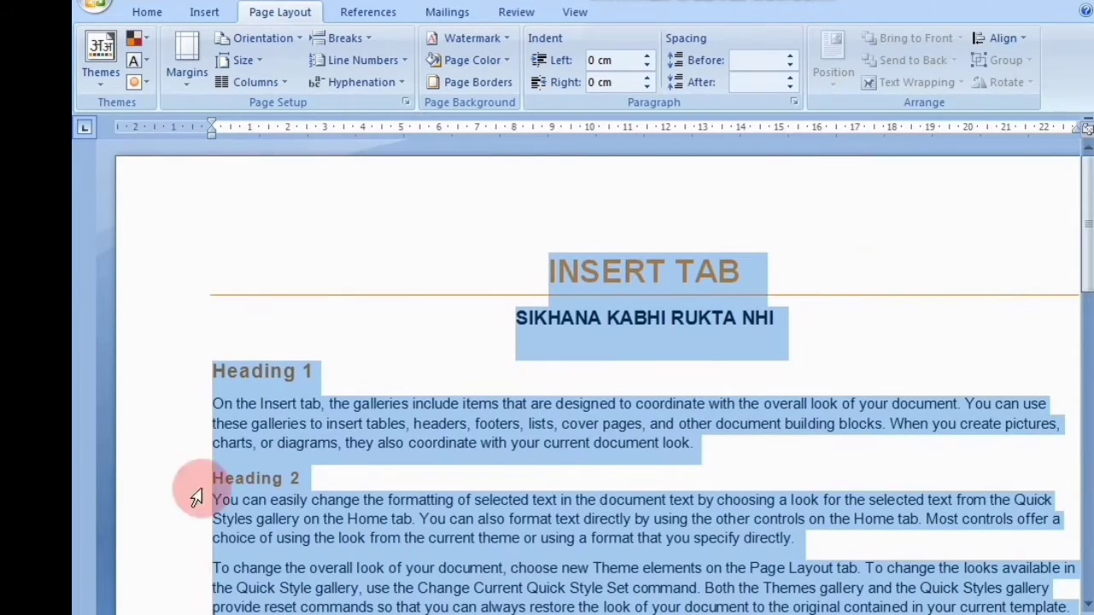
left_click(262, 38)
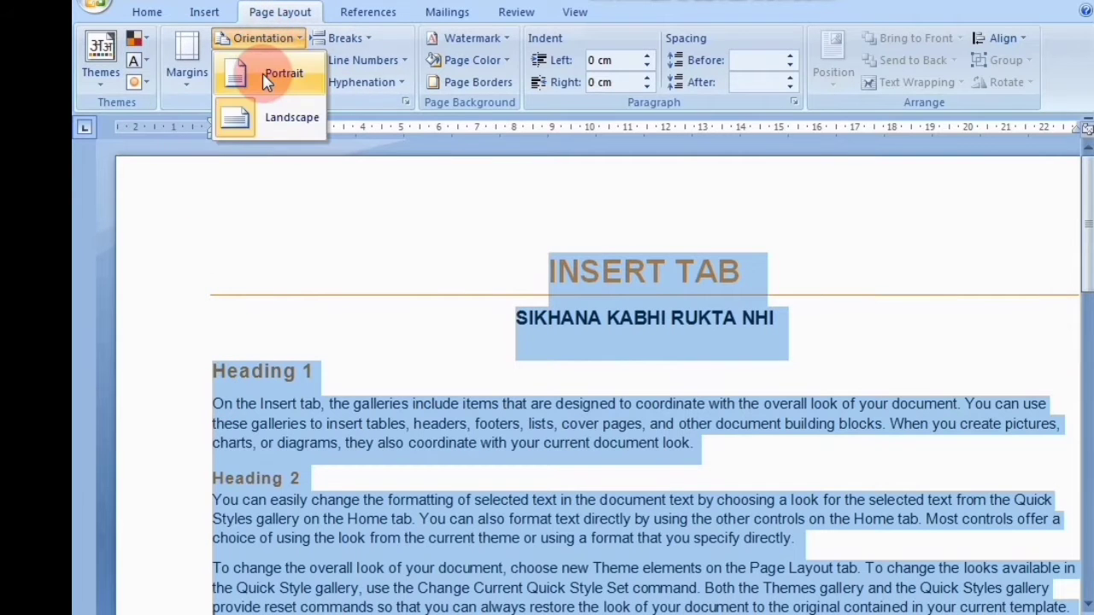
left_click(262, 72)
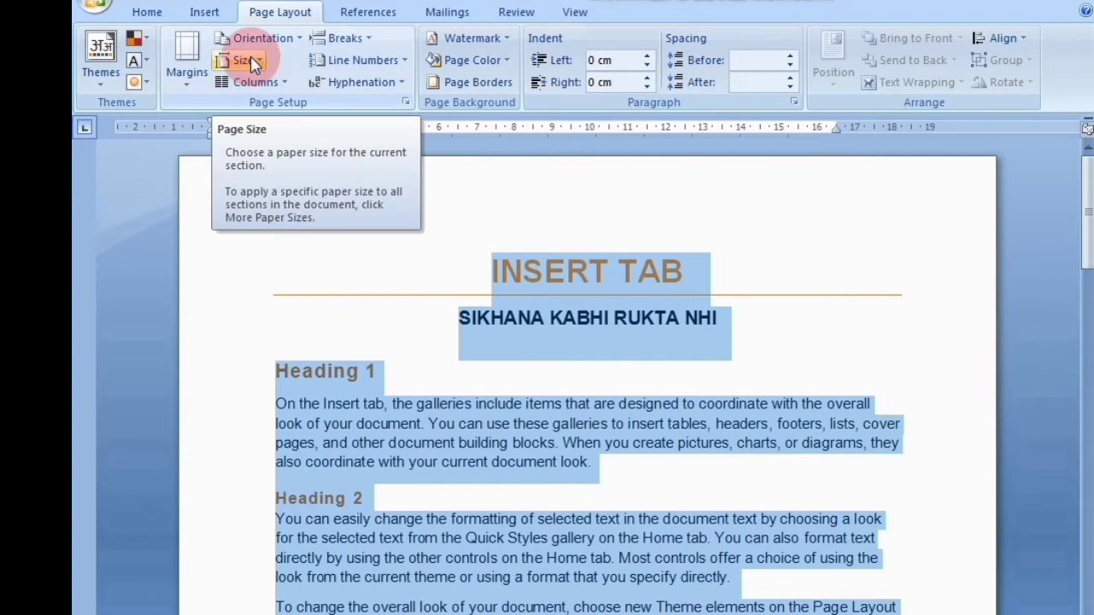
Apply the Letter paper size of 21.59 cm x 27.94 cm and review the pages.
left_click(247, 61)
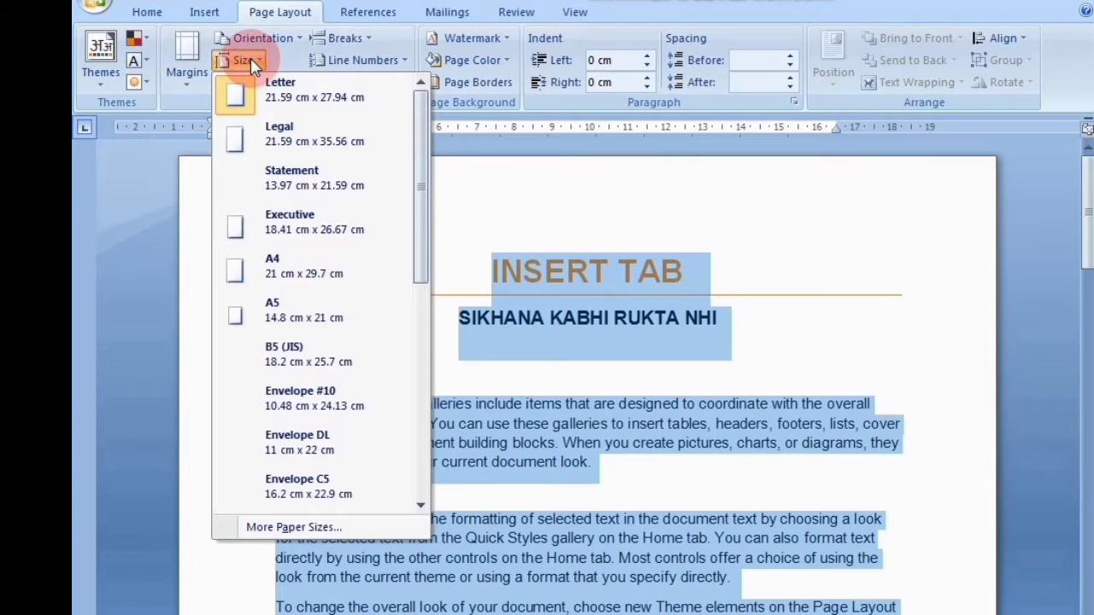
left_click(247, 61)
left_click(248, 62)
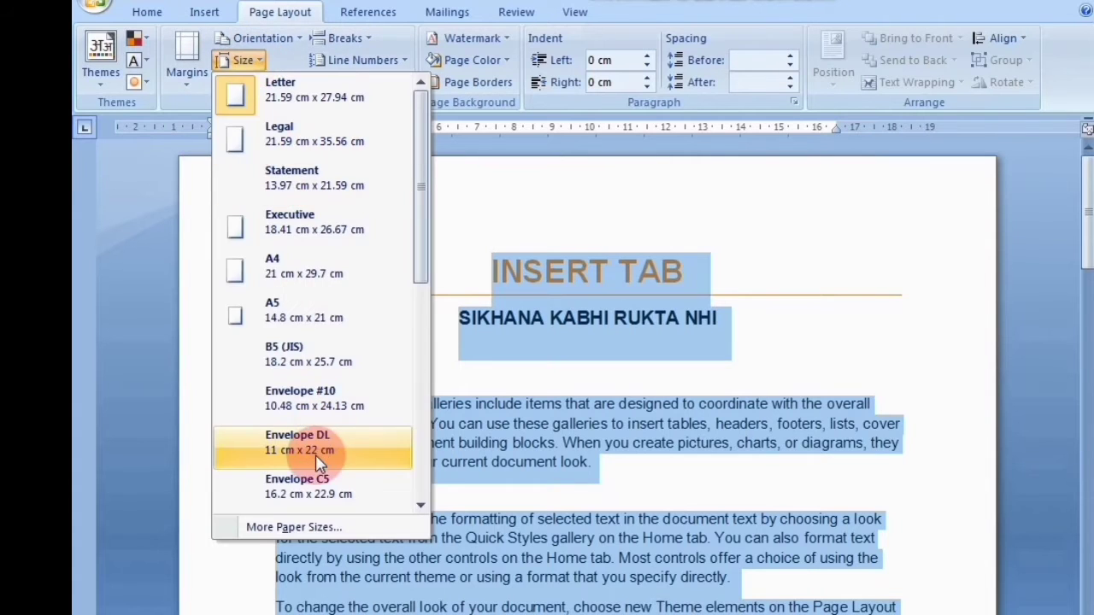
left_click(313, 99)
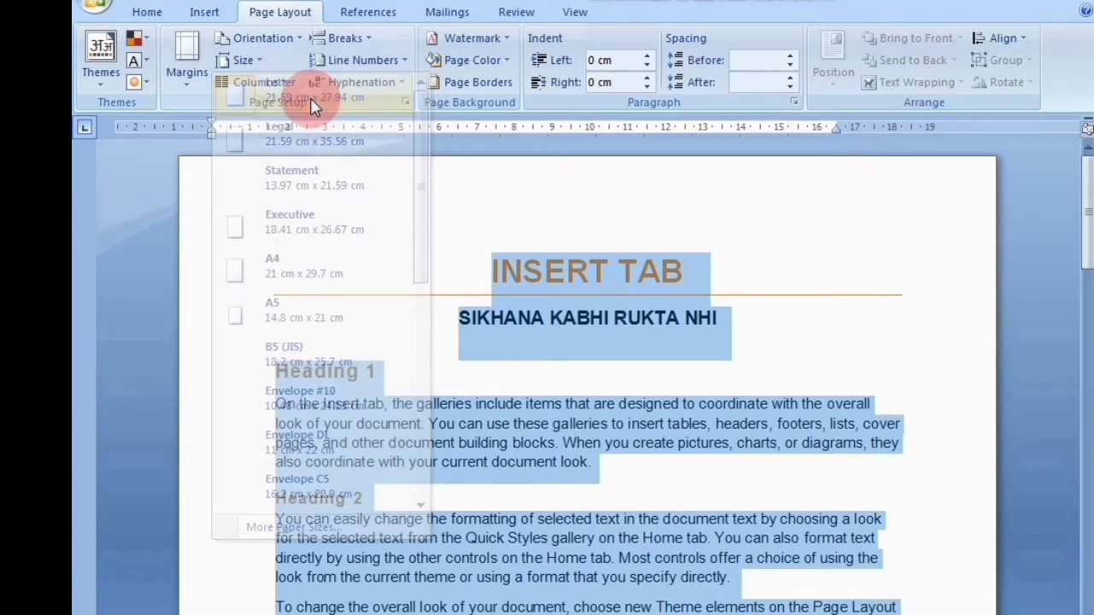
scroll(293, 257, "down", 7)
scroll(292, 253, "up", 8)
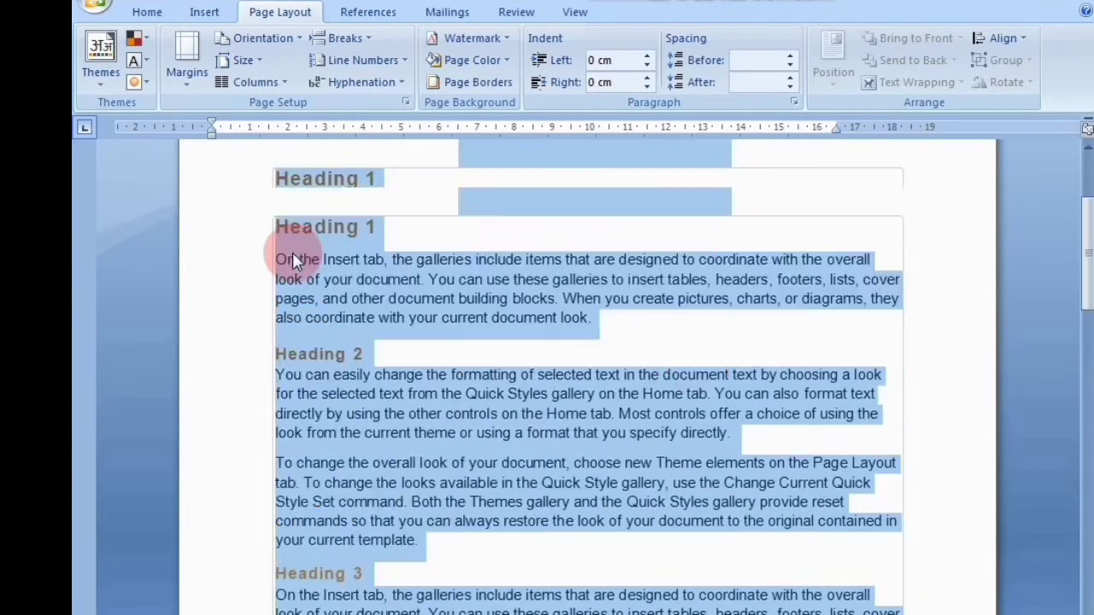
Set the paper size to A4, 21 cm x 29.7 cm, and review the pages.
left_click(249, 60)
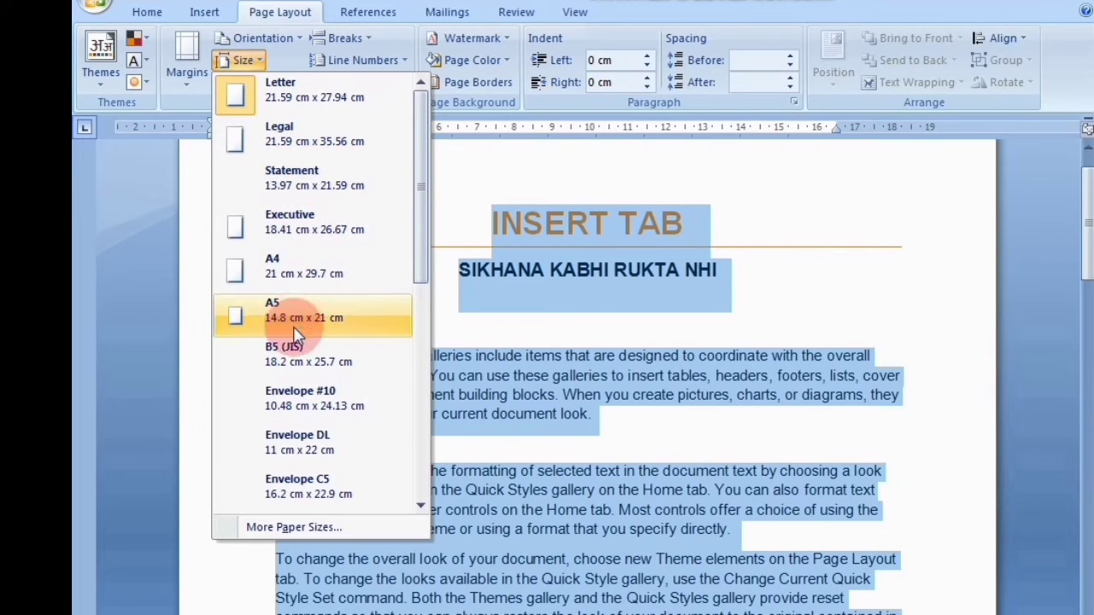
left_click(293, 266)
scroll(292, 340, "down", 15)
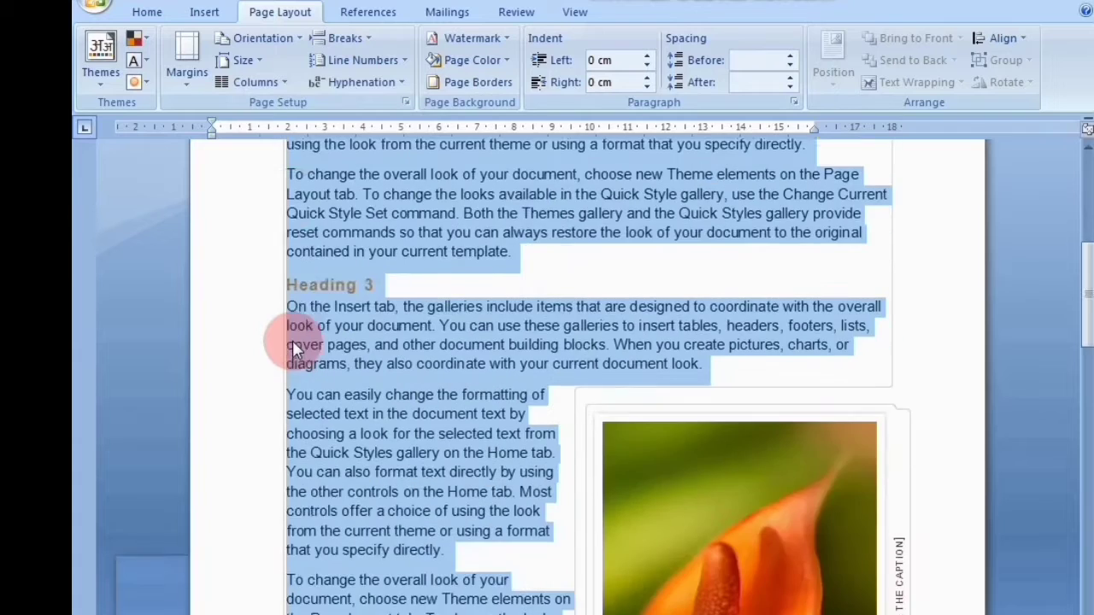
scroll(294, 342, "up", 4)
scroll(293, 340, "up", 12)
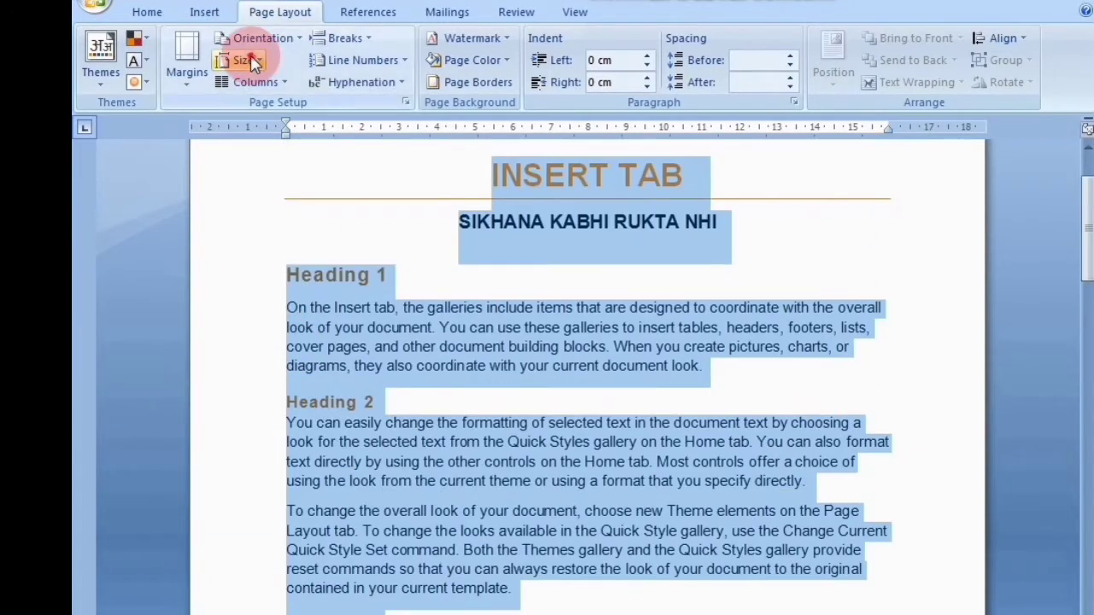
Set the paper size to Photo 4x6in. (tab), 10.16 cm x 15.24 cm, and review all pages of the document.
left_click(244, 61)
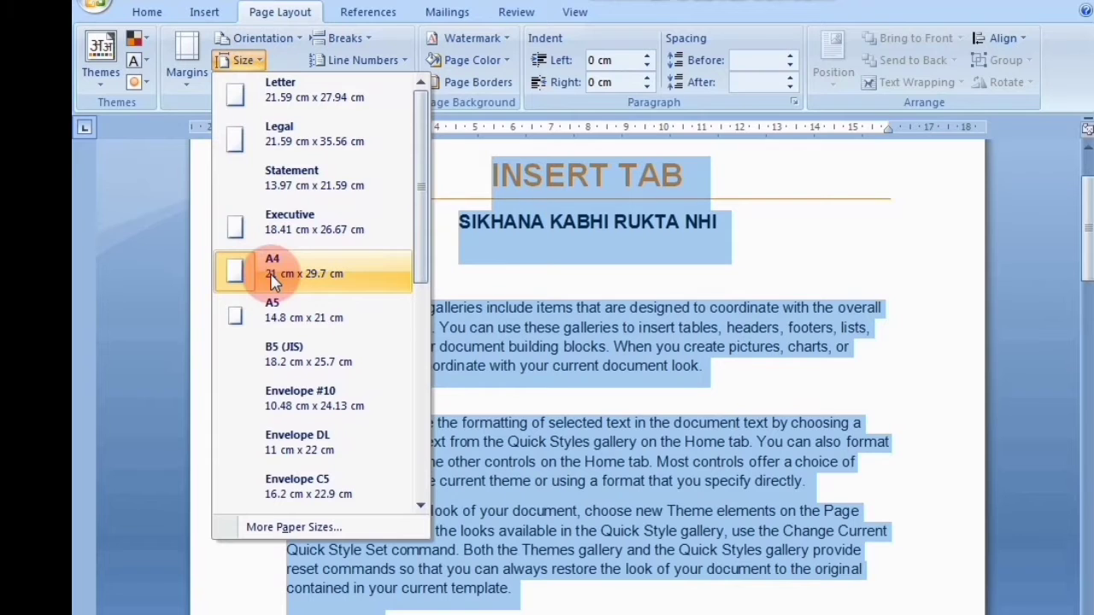
scroll(272, 282, "down", 3)
scroll(270, 360, "down", 3)
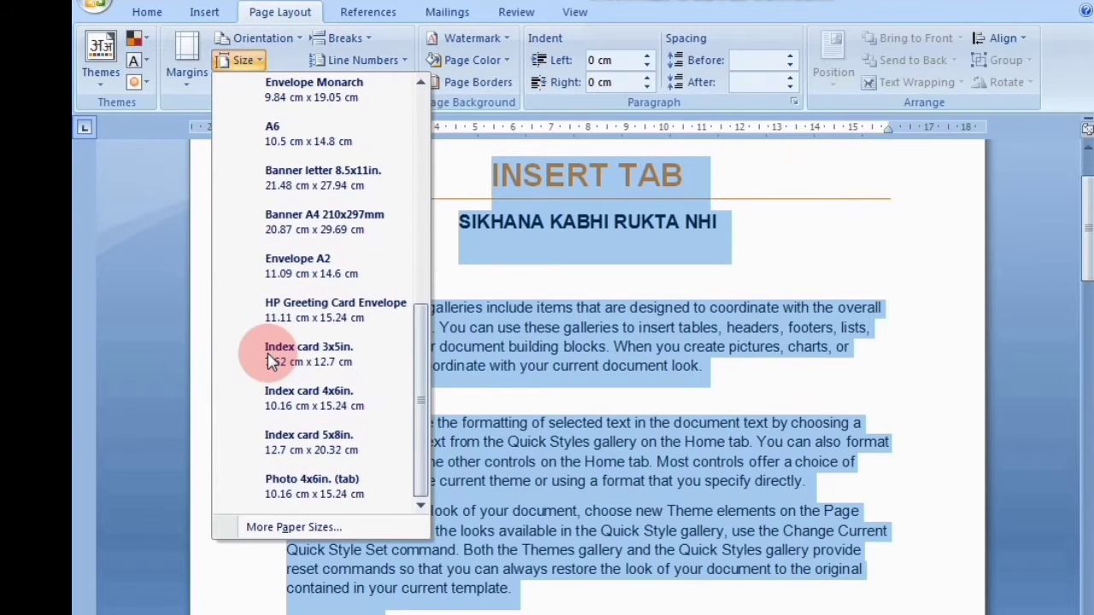
left_click(315, 496)
scroll(323, 457, "down", 10)
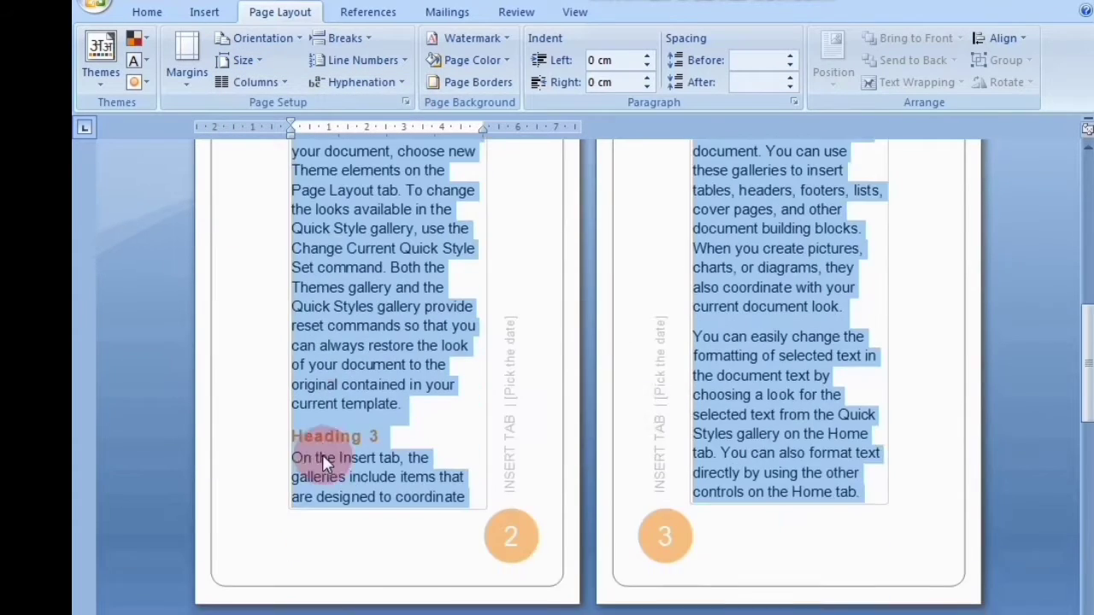
scroll(322, 455, "down", 20)
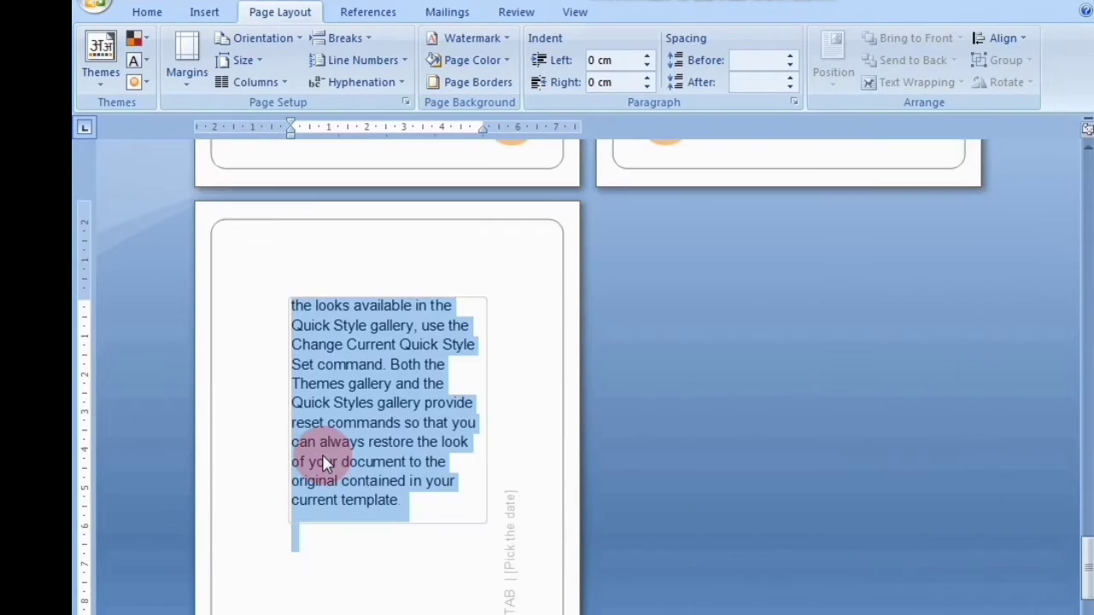
scroll(322, 455, "down", 3)
scroll(322, 455, "up", 20)
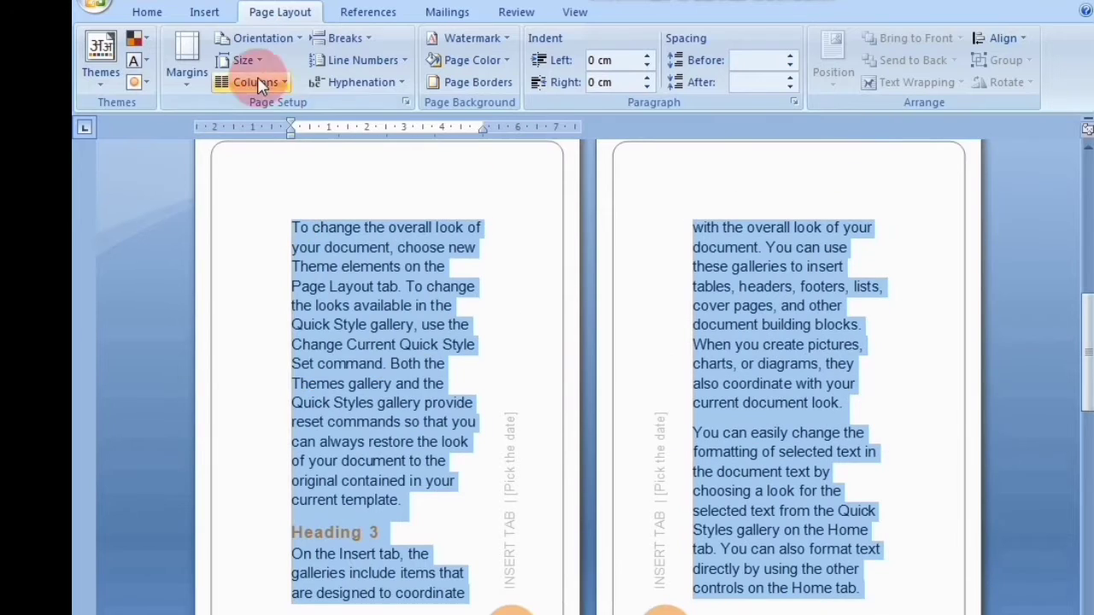
Change the paper size to Index card 5x8in., 12.7 cm x 20.32 cm, and review the pages.
left_click(243, 60)
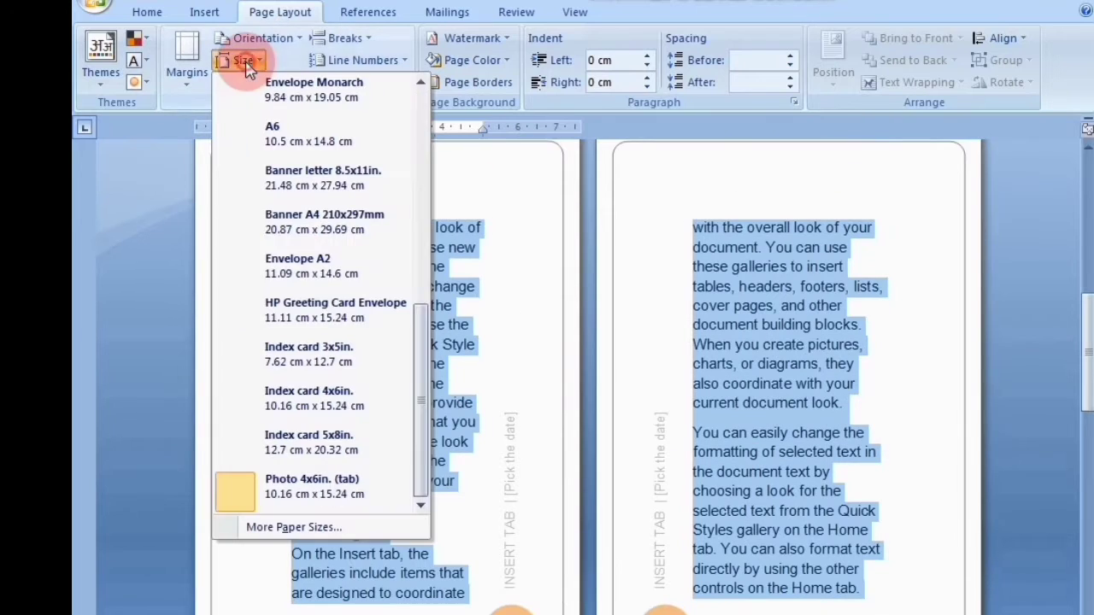
left_click(287, 444)
scroll(338, 423, "down", 5)
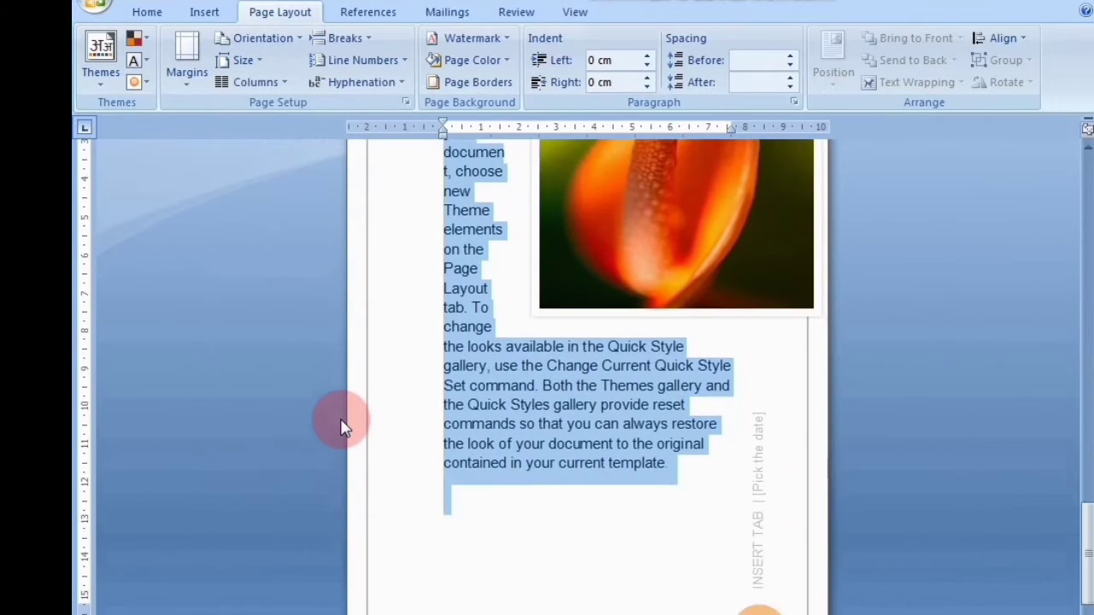
scroll(339, 415, "up", 15)
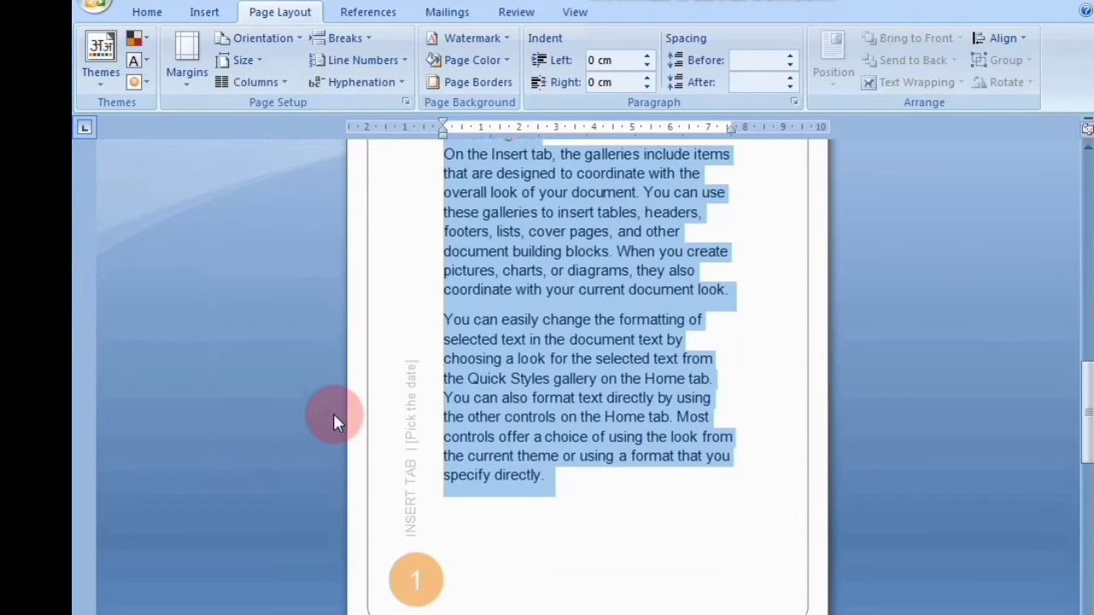
scroll(333, 415, "up", 10)
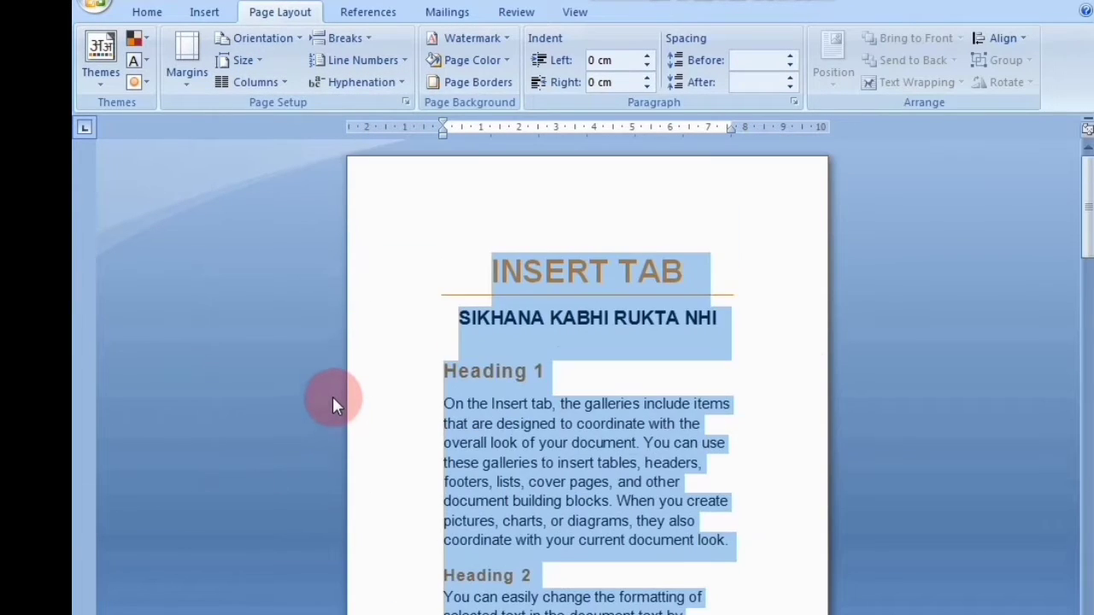
Set the paper size to HP Greeting Card Envelope, 11.11 cm x 15.24 cm, and review the pages.
left_click(241, 60)
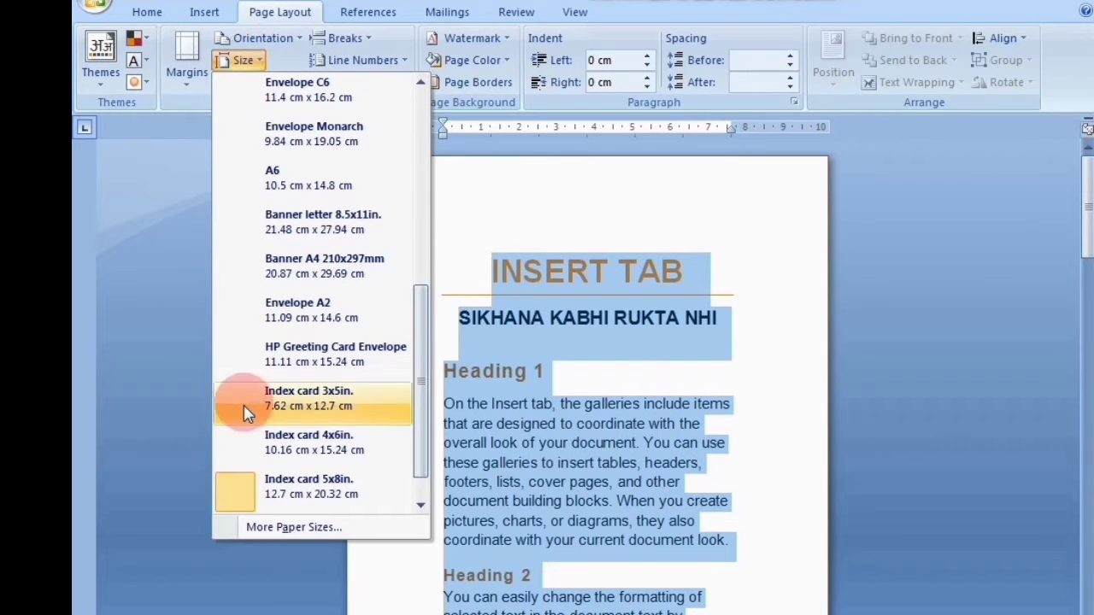
scroll(258, 436, "down", 1)
scroll(261, 439, "up", 3)
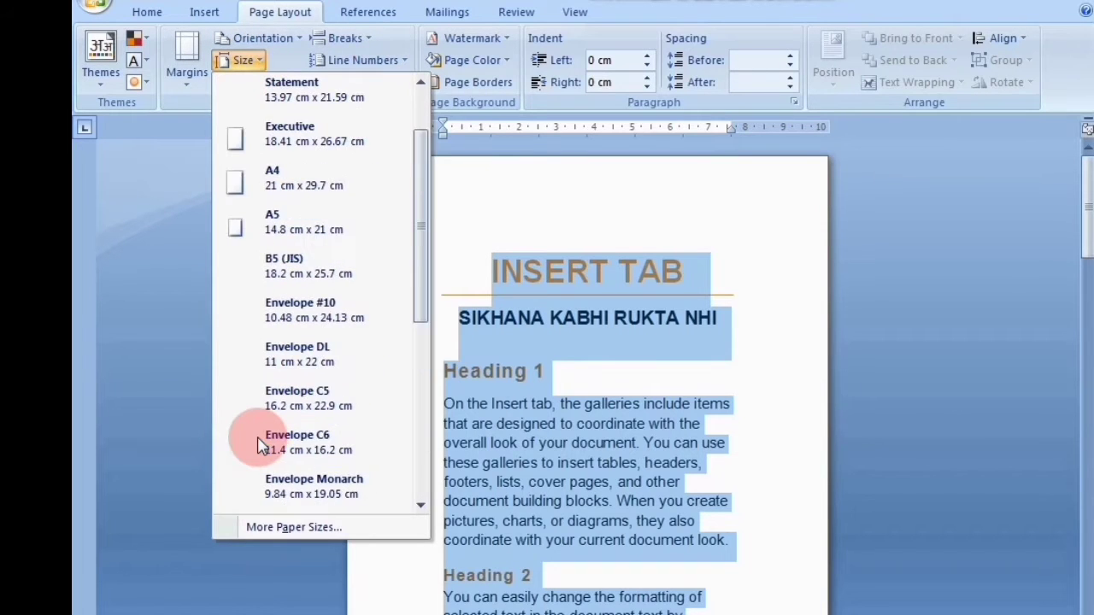
scroll(294, 295, "down", 3)
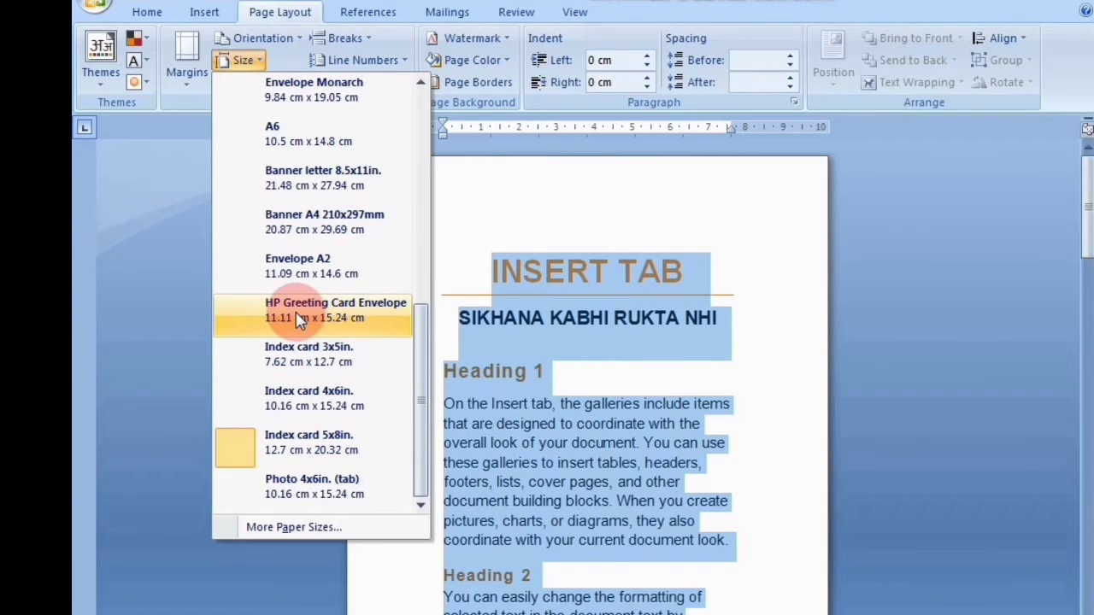
left_click(299, 318)
scroll(320, 354, "down", 4)
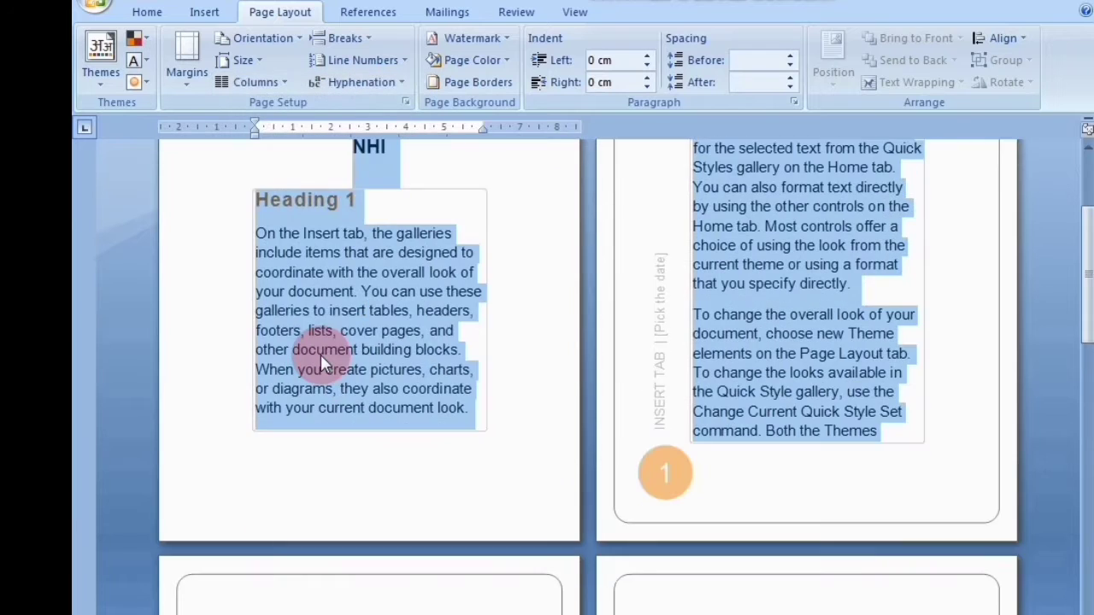
scroll(321, 354, "up", 3)
scroll(320, 355, "down", 10)
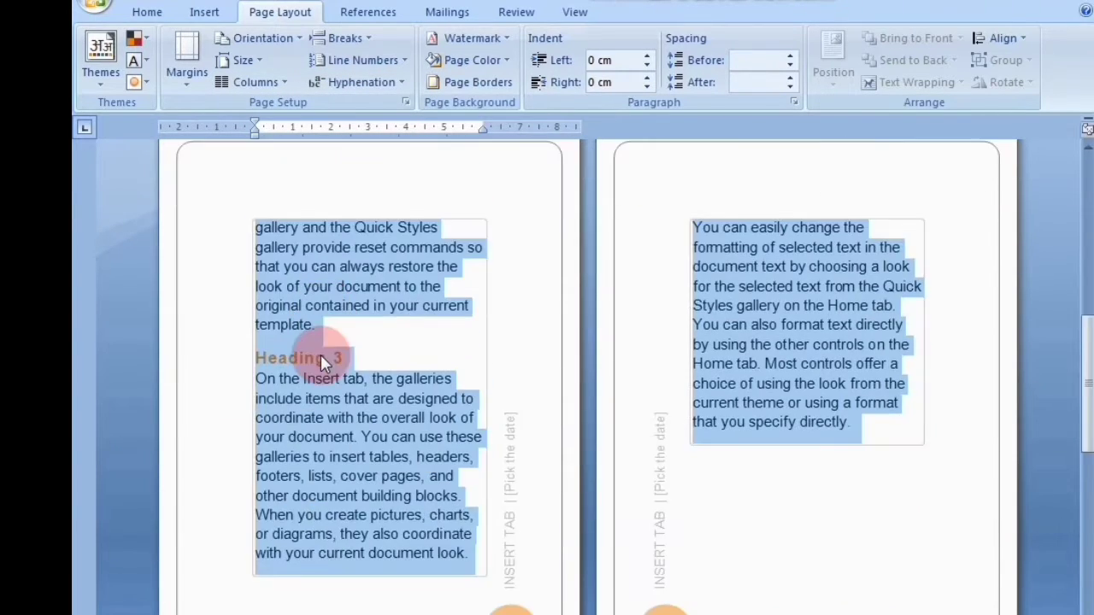
Look over the document's pages in the HP Greeting Card Envelope size.
scroll(321, 355, "down", 5)
scroll(321, 354, "up", 5)
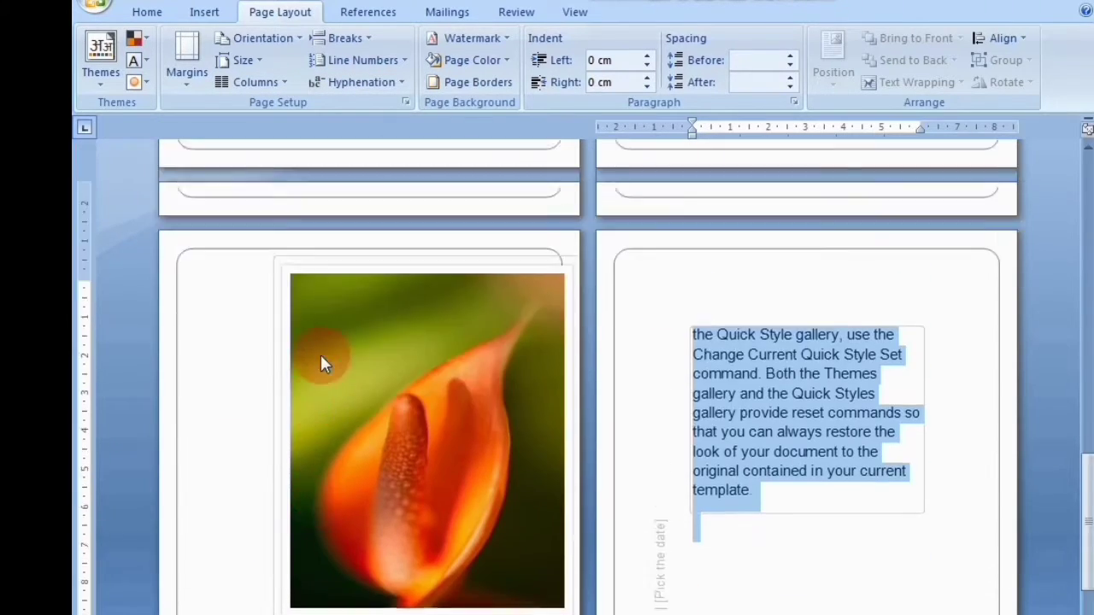
scroll(321, 355, "up", 10)
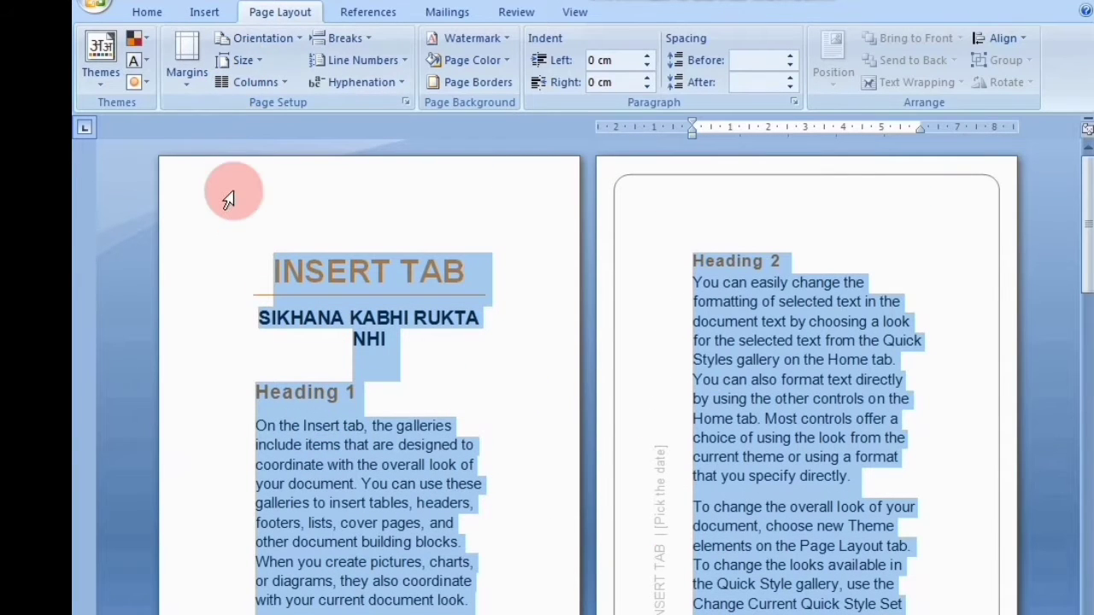
Set the paper size to Banner A4 210x297mm, 20.87 cm x 29.69 cm, and review the document's pages.
left_click(244, 60)
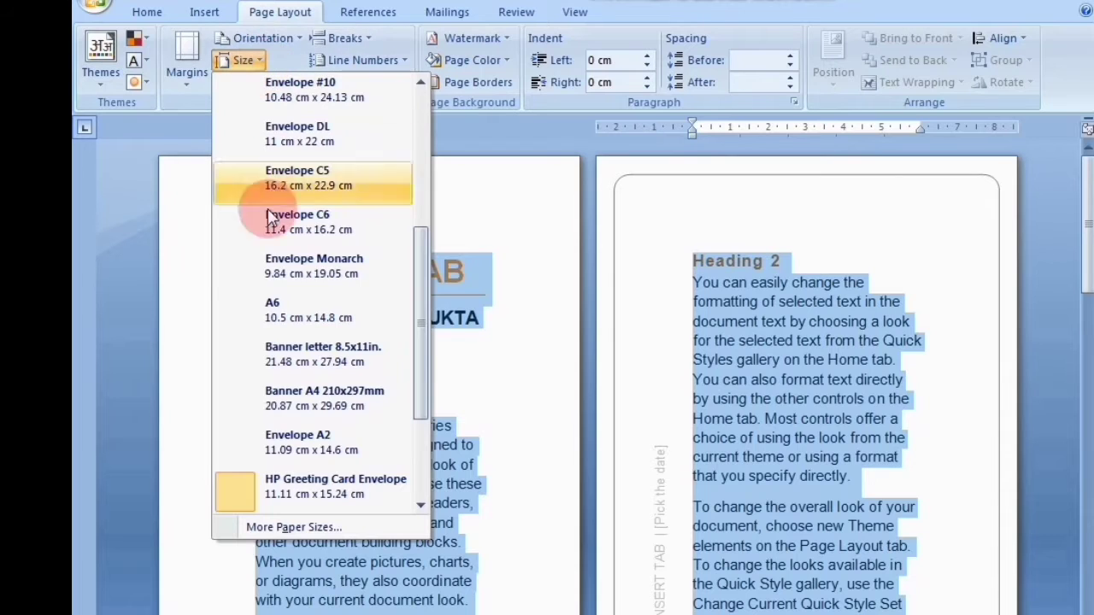
scroll(291, 456, "down", 2)
scroll(291, 458, "up", 4)
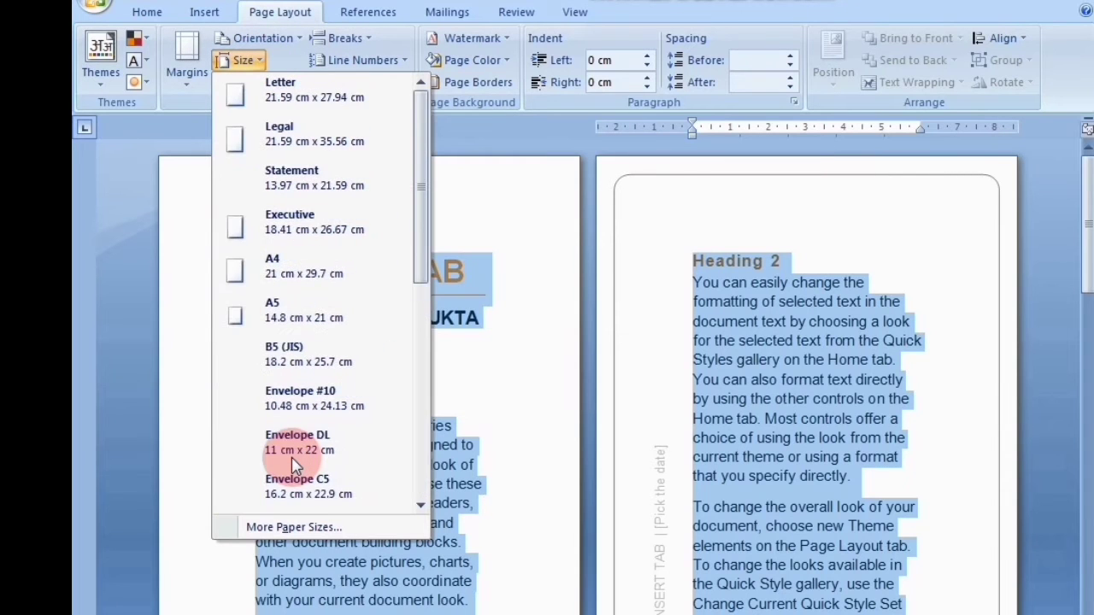
scroll(291, 457, "down", 3)
scroll(292, 457, "down", 1)
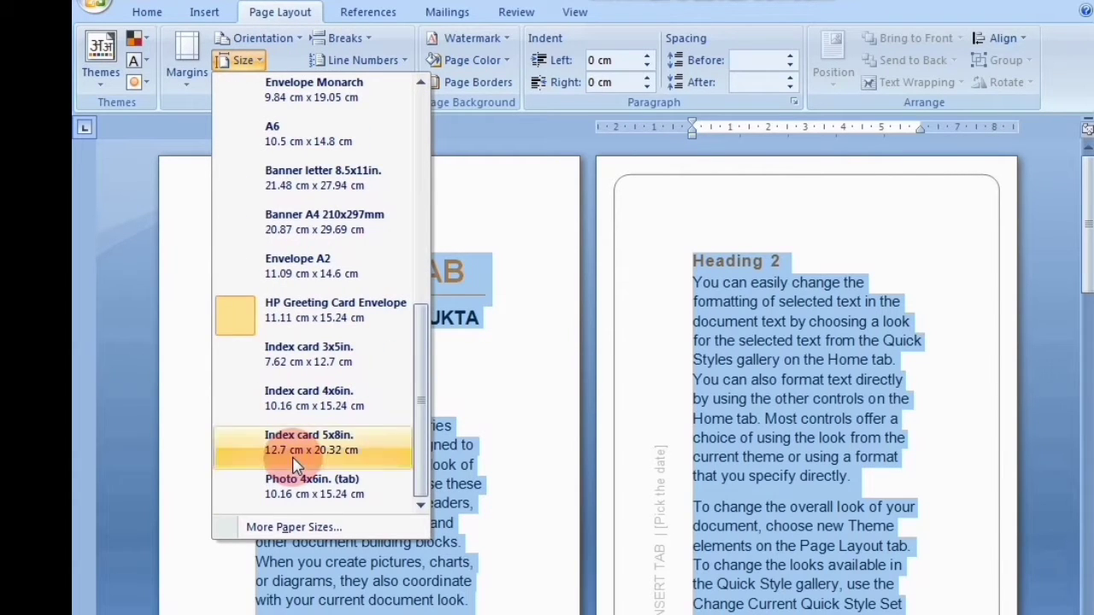
scroll(292, 456, "up", 4)
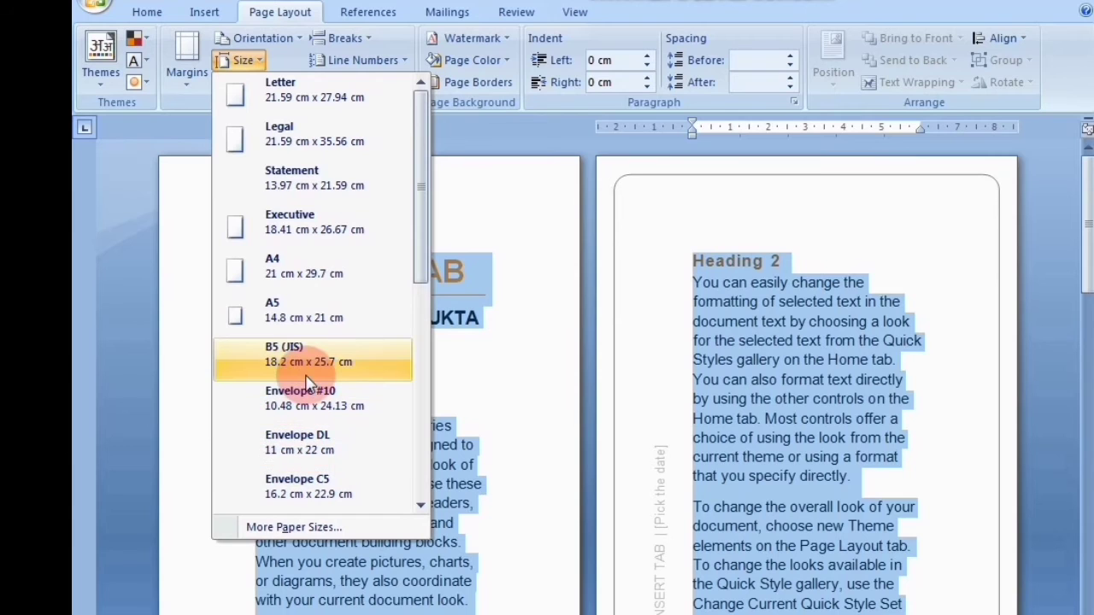
scroll(306, 382, "down", 4)
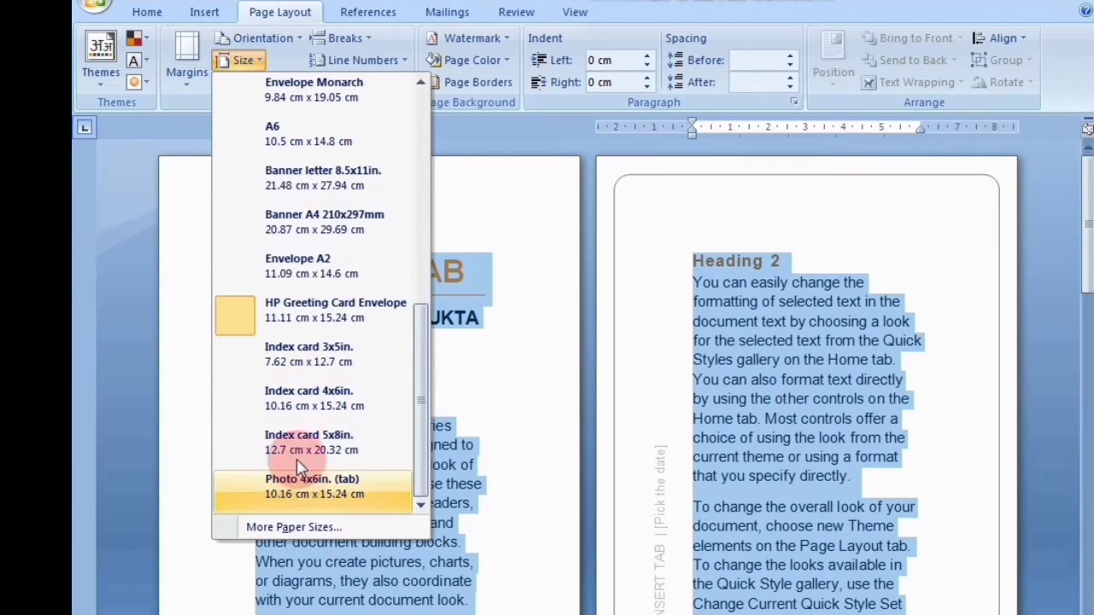
scroll(299, 272, "up", 3)
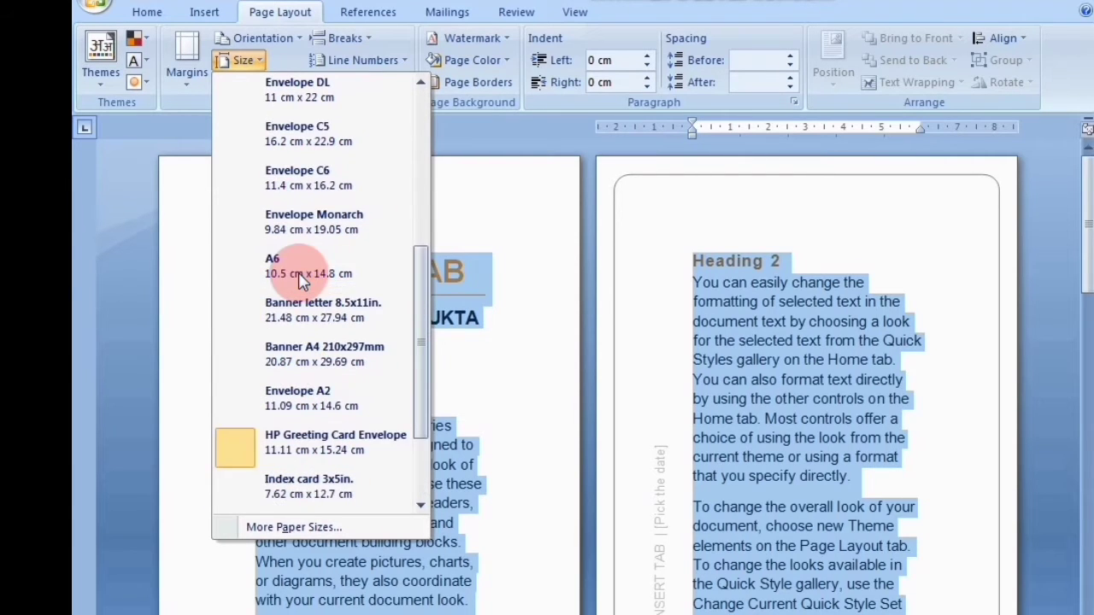
left_click(311, 354)
scroll(318, 357, "down", 10)
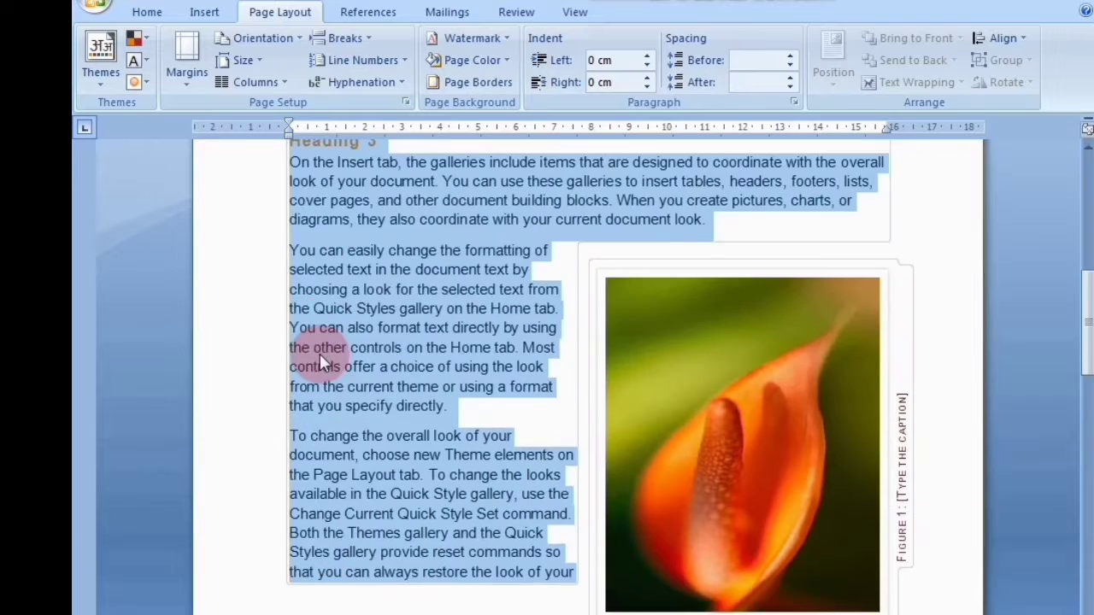
scroll(320, 364, "up", 5)
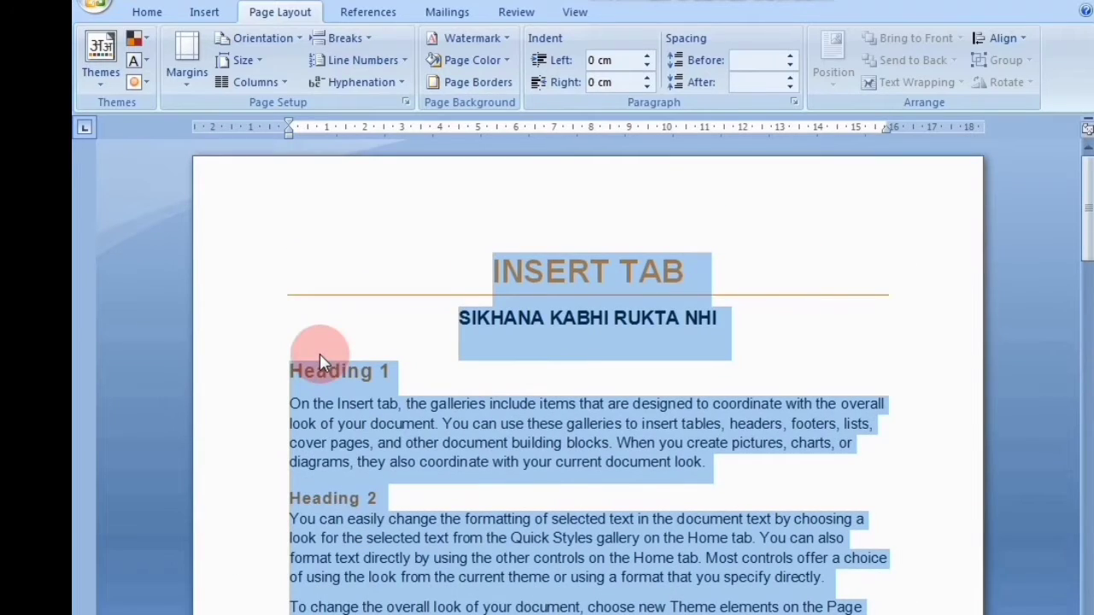
Change the paper size to Banner letter 8.5x11in., 21.48 cm x 27.94 cm, and review the pages.
left_click(245, 65)
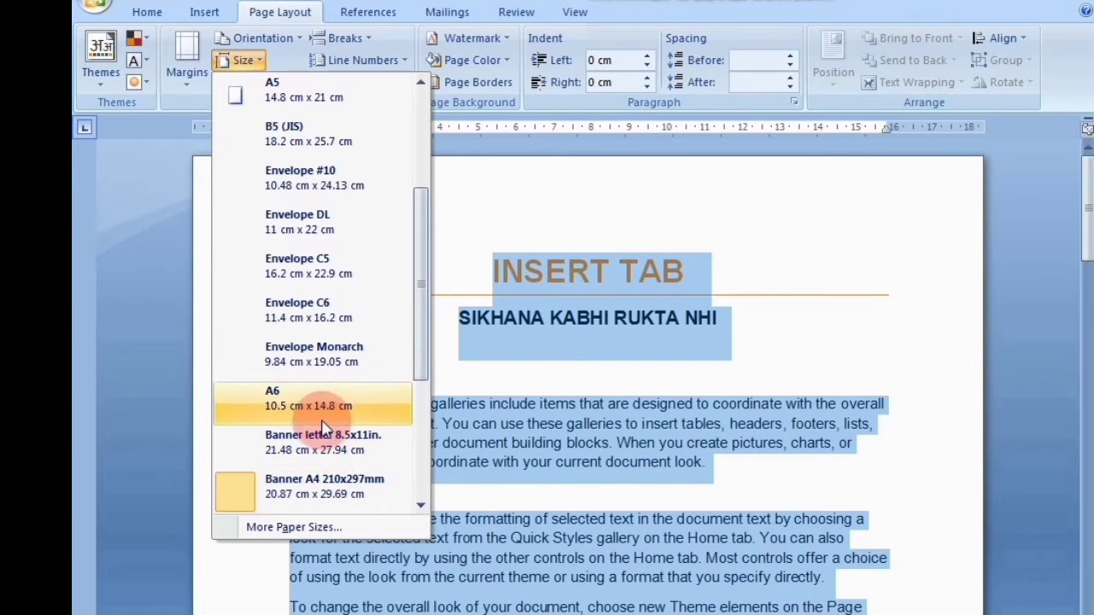
left_click(320, 442)
scroll(321, 443, "down", 10)
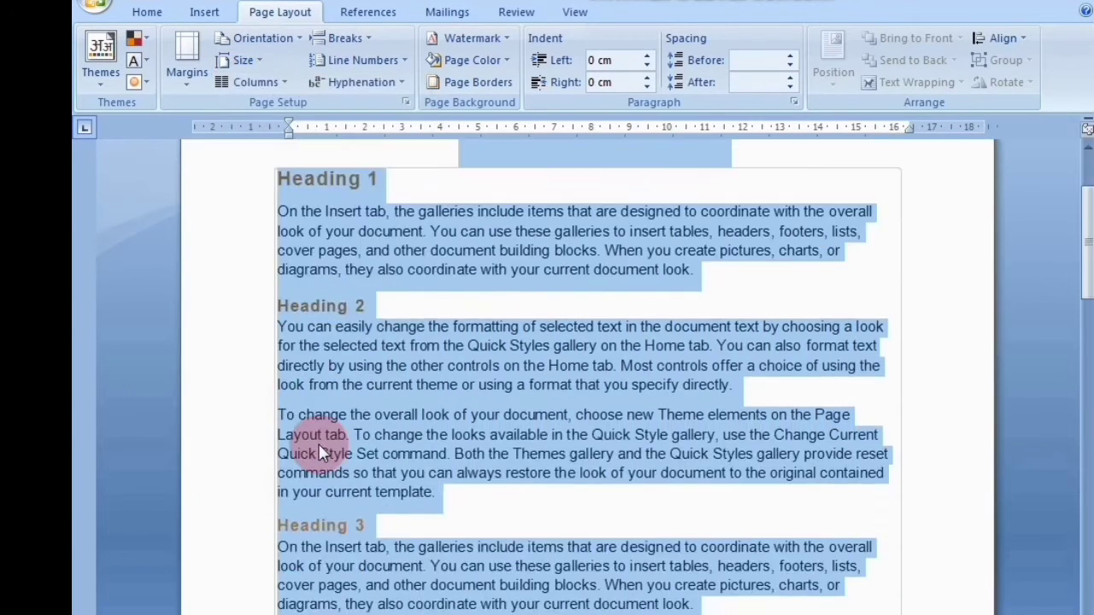
scroll(321, 443, "up", 10)
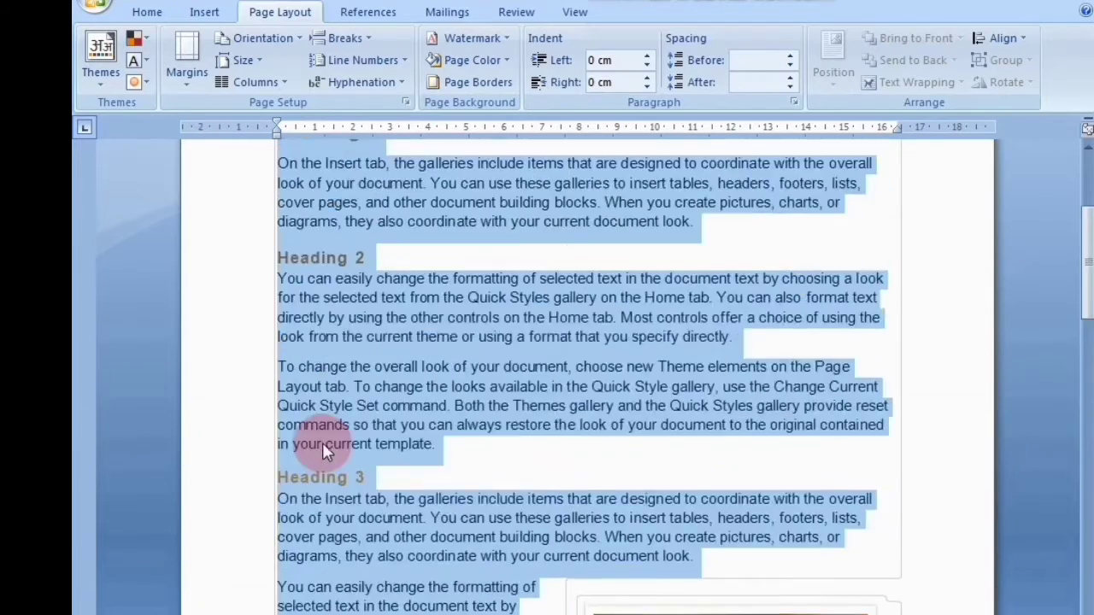
Return the paper size to A4, 21 cm x 29.7 cm, and check the text and picture on the page.
left_click(240, 60)
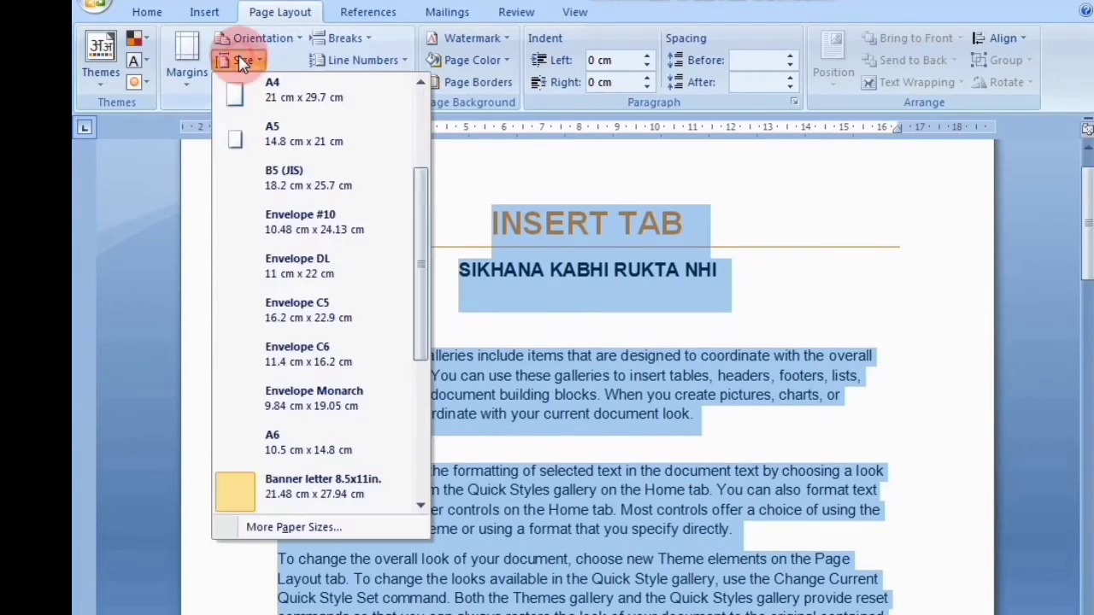
scroll(239, 282, "up", 2)
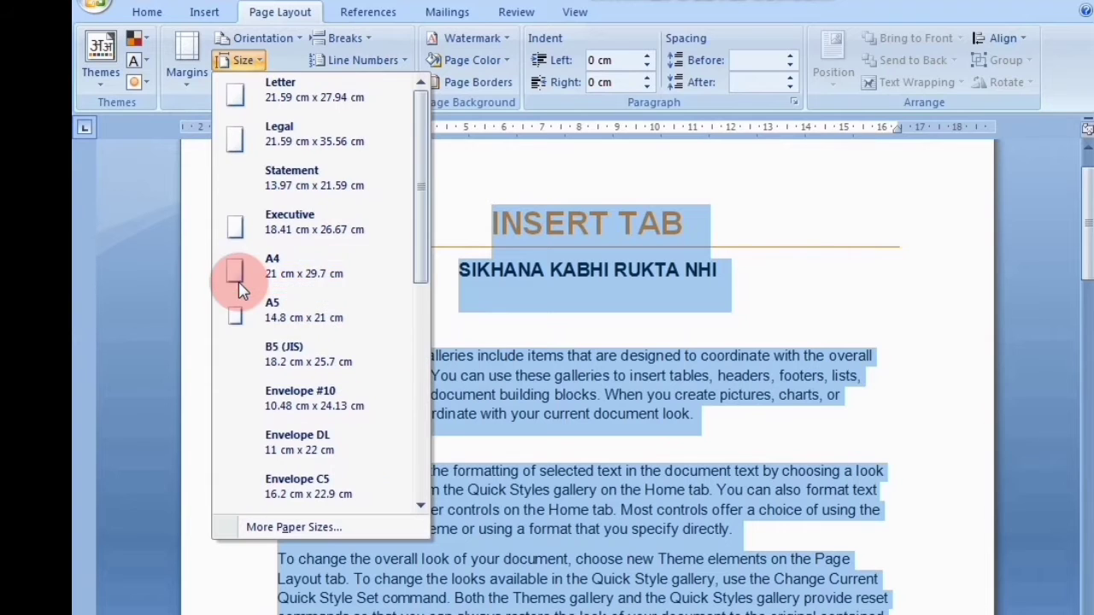
left_click(252, 268)
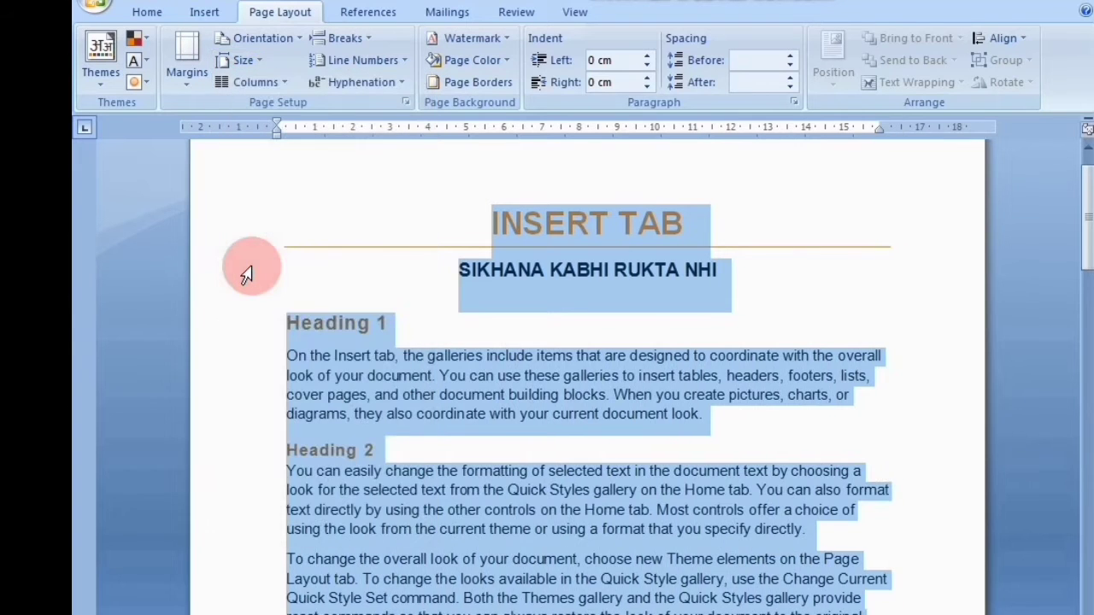
scroll(245, 273, "down", 6)
scroll(246, 273, "down", 3)
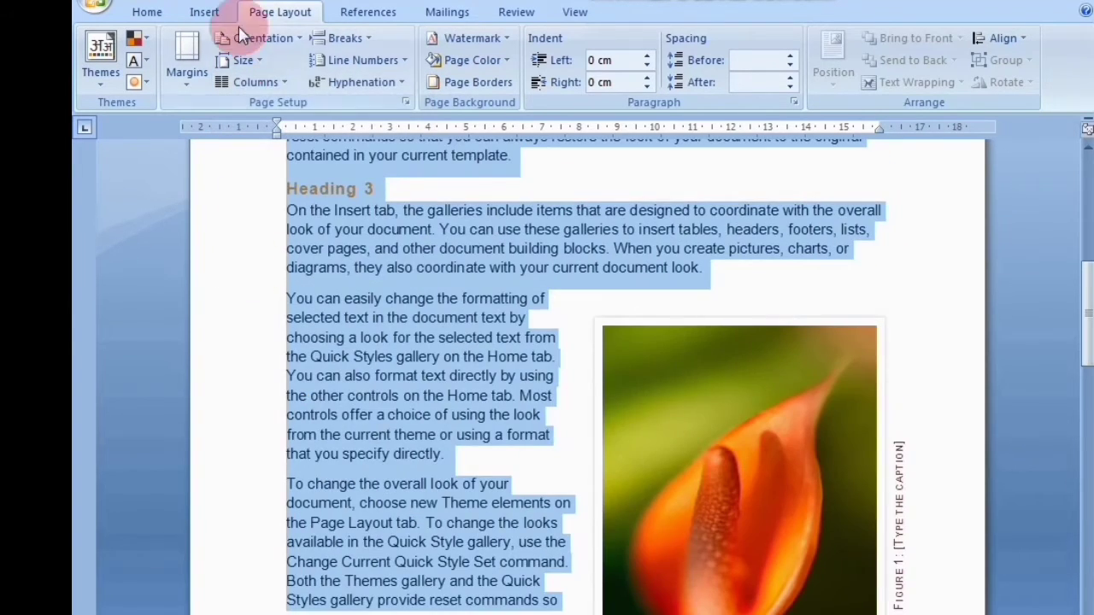
left_click(236, 62)
scroll(246, 308, "down", 4)
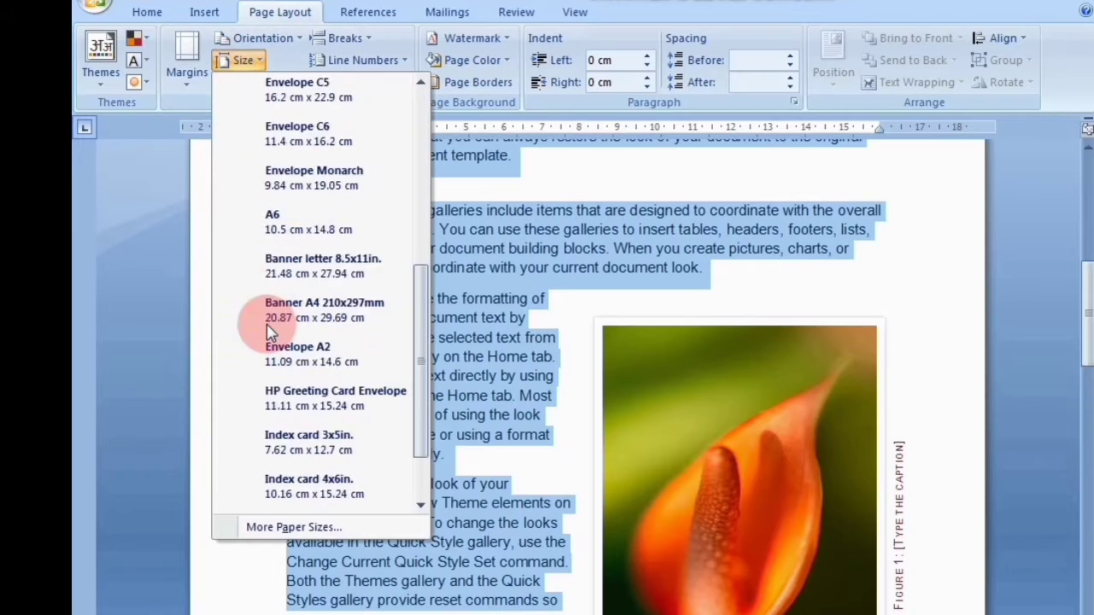
scroll(252, 315, "up", 4)
left_click(192, 287)
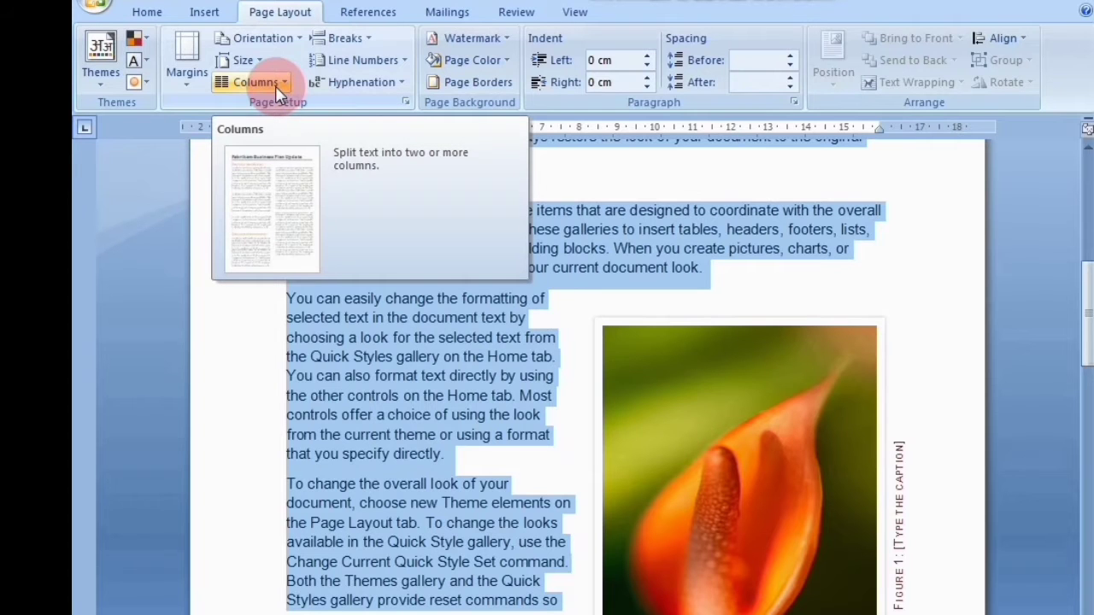
Apply the One column layout to the selected document text.
left_click(275, 87)
left_click(272, 110)
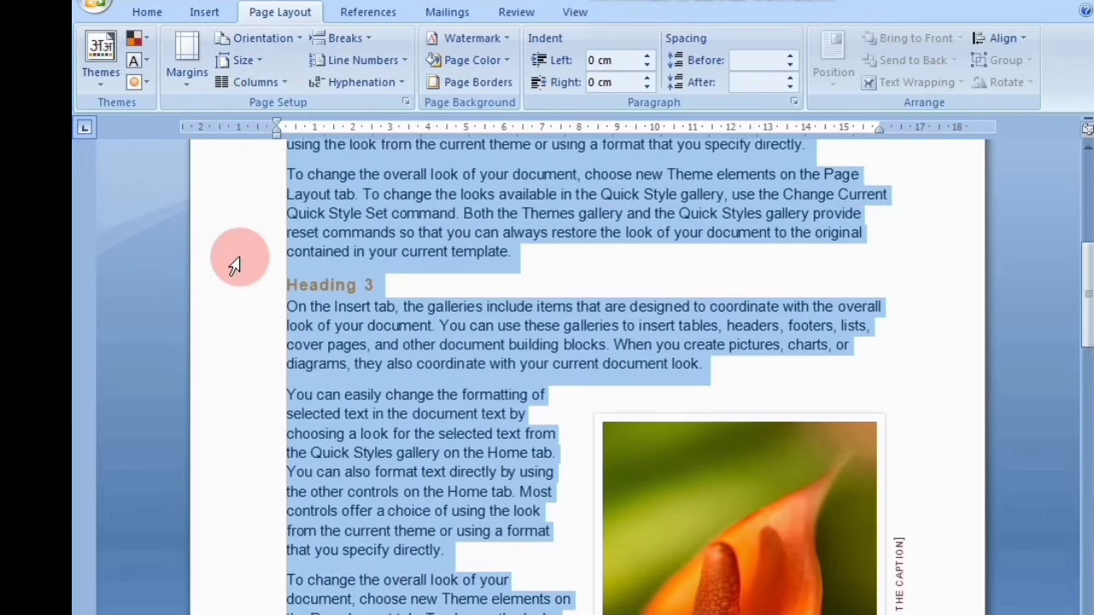
scroll(232, 251, "up", 6)
scroll(234, 265, "up", 2)
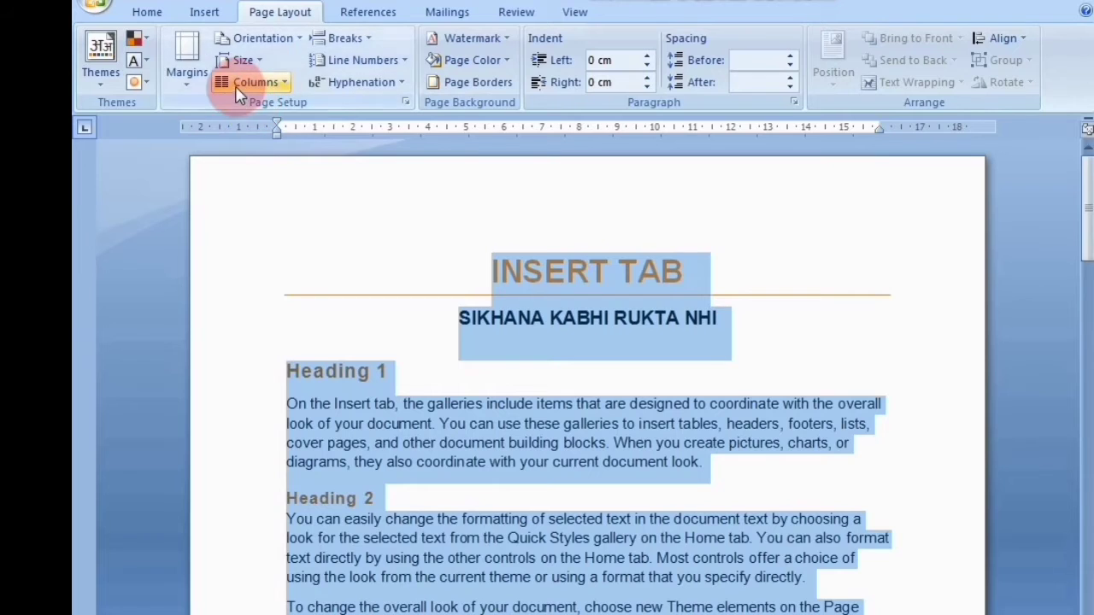
Split the selected text into two columns and review the page, followed by the Three column layout.
left_click(240, 86)
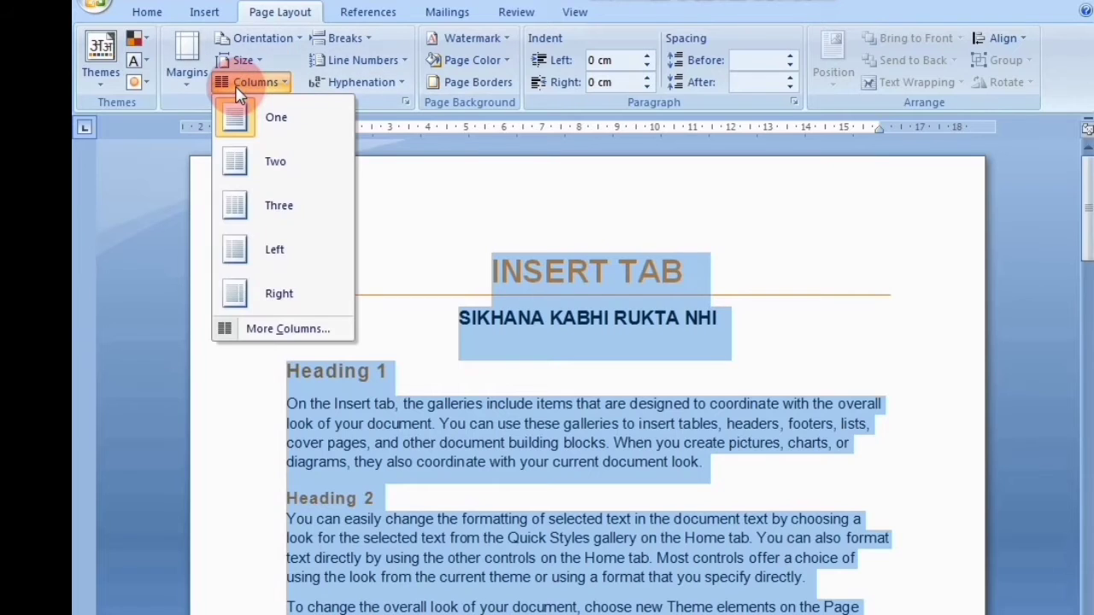
left_click(267, 171)
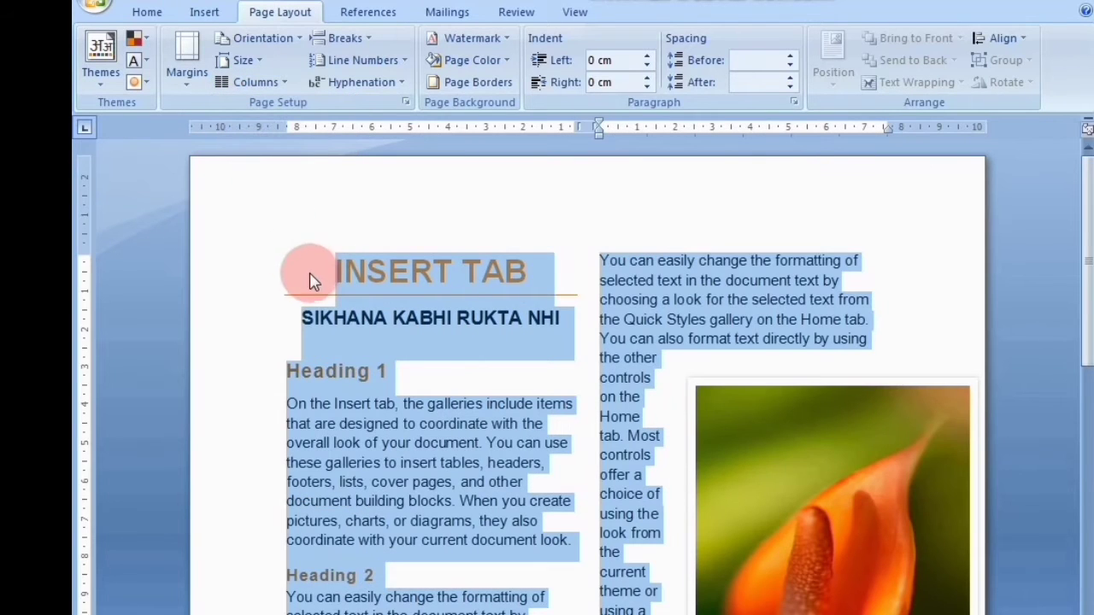
scroll(359, 269, "down", 4)
scroll(608, 282, "up", 3)
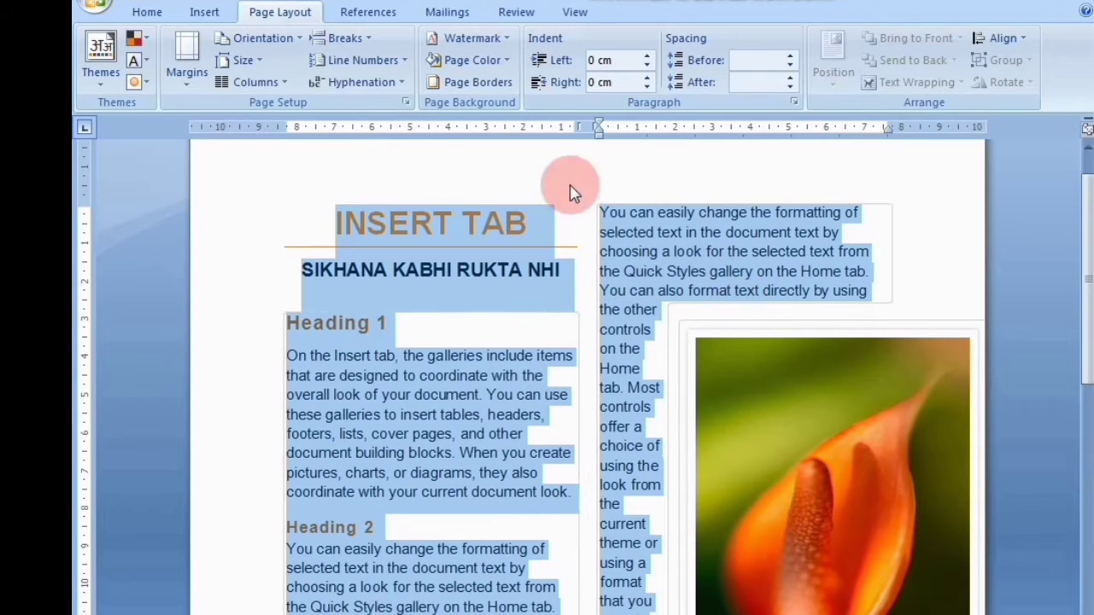
left_click(248, 82)
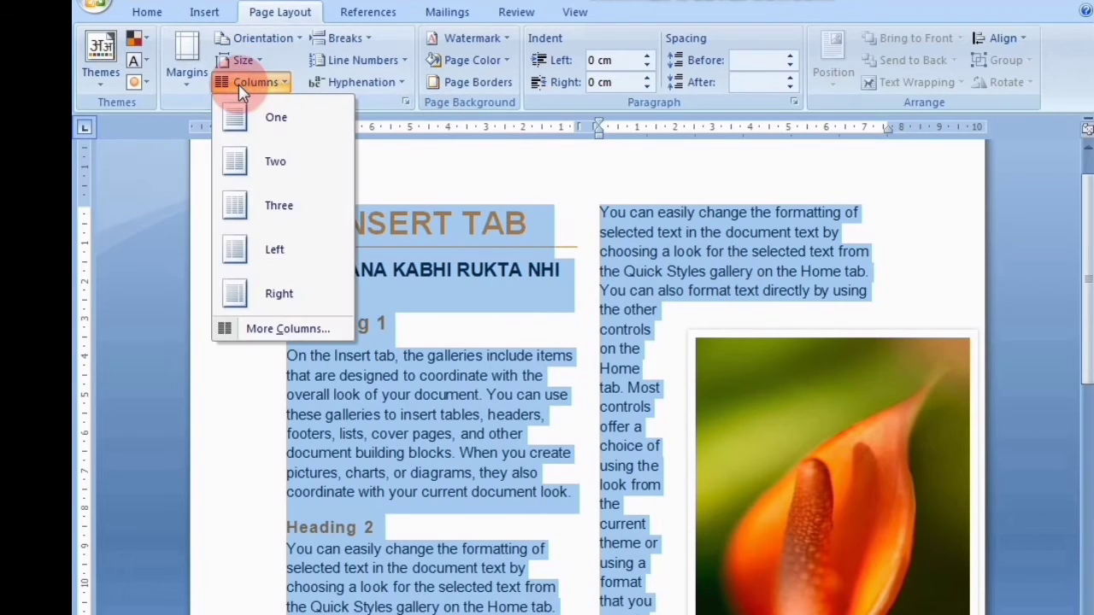
left_click(260, 205)
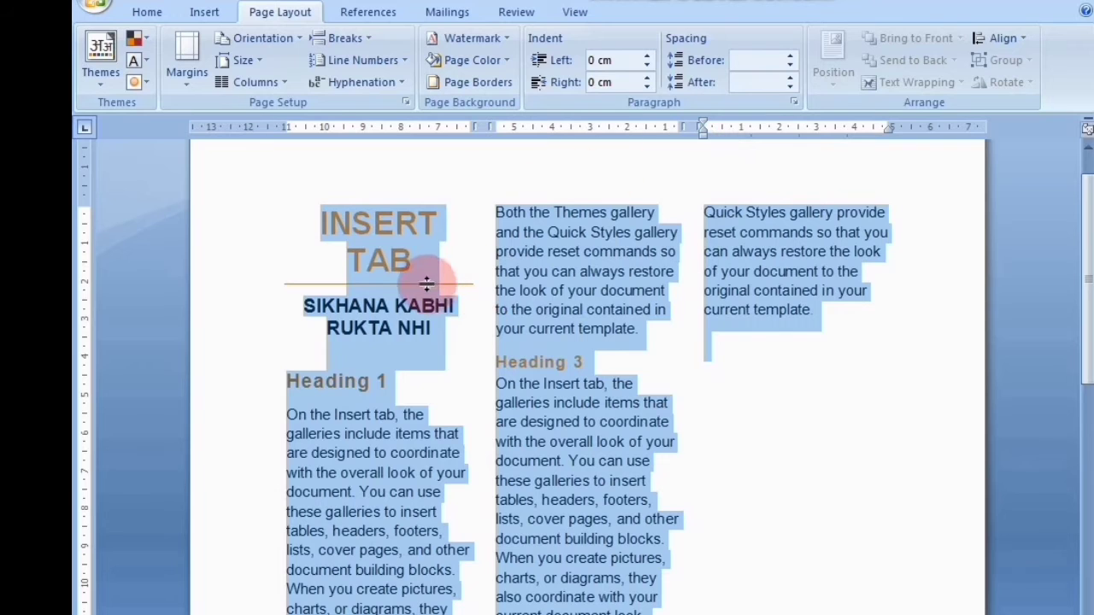
Apply the Left column layout, with a narrower first column, to the selected text and review the whole page.
left_click(269, 83)
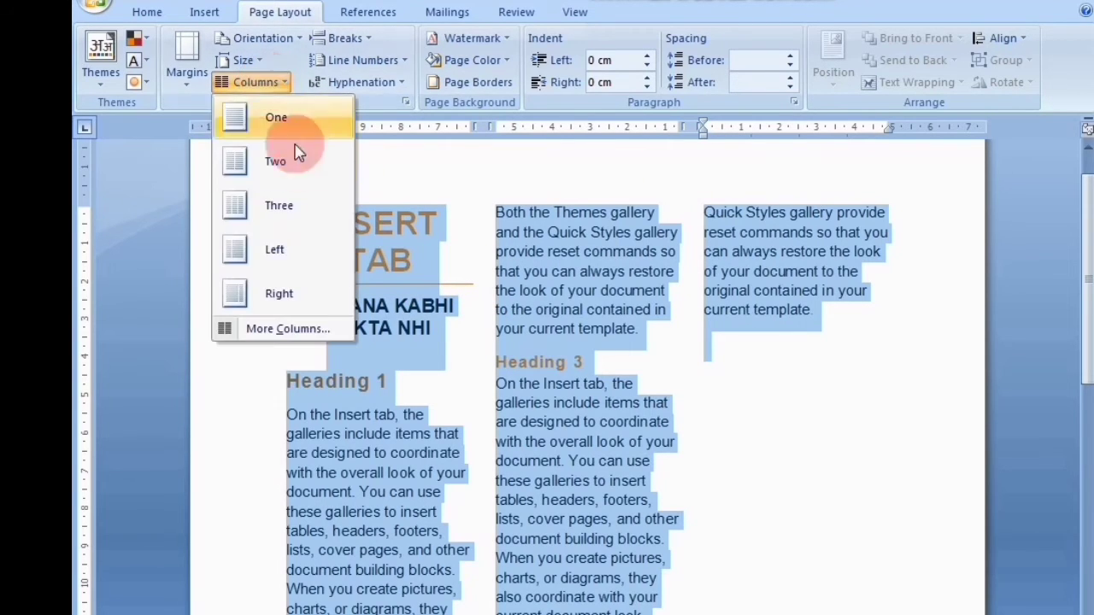
left_click(267, 252)
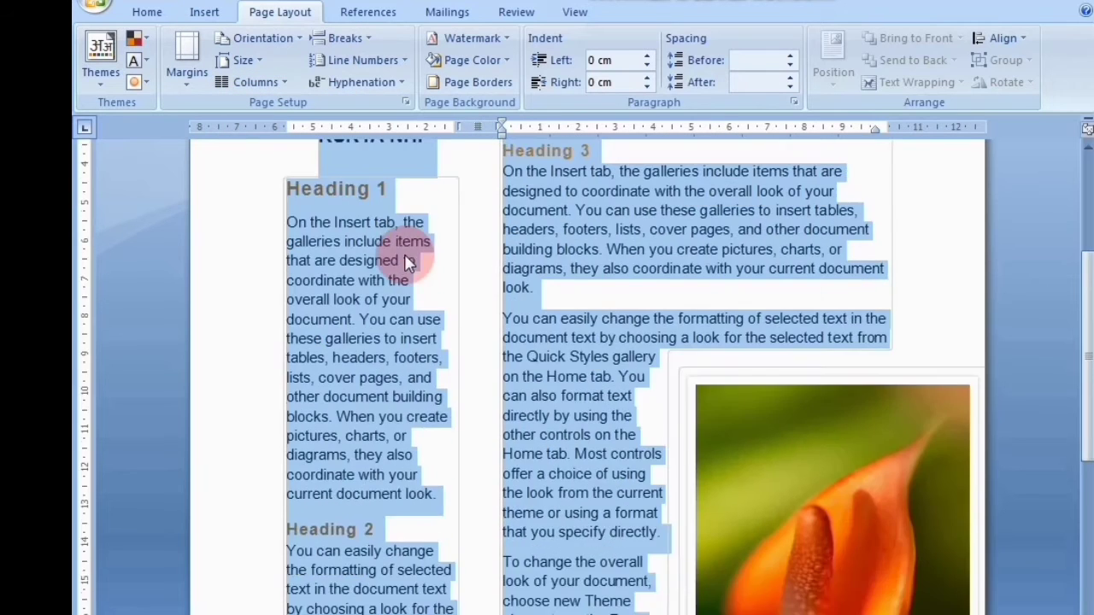
scroll(404, 254, "up", 2)
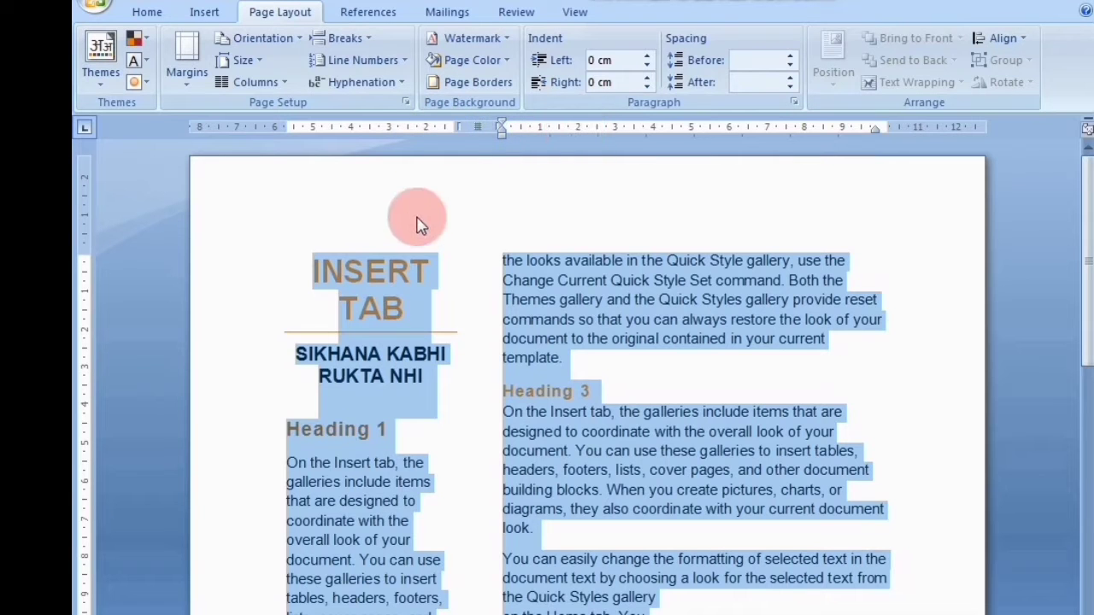
scroll(417, 215, "down", 11)
scroll(417, 215, "up", 10)
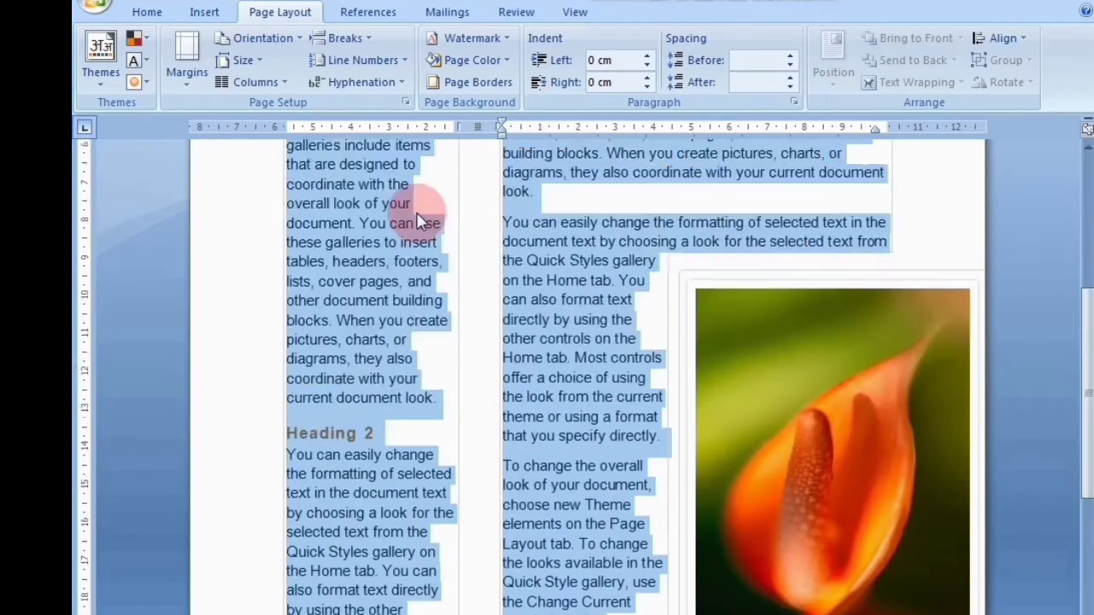
scroll(419, 219, "up", 1)
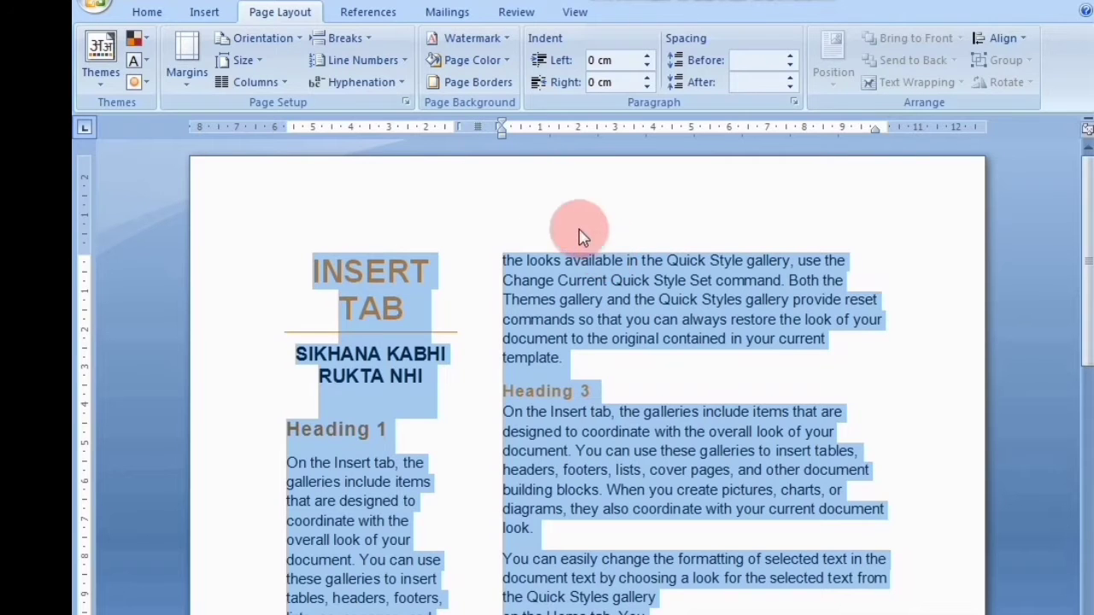
Switch the selected text to the Right column layout, with a narrower second column, and review the page.
left_click(281, 83)
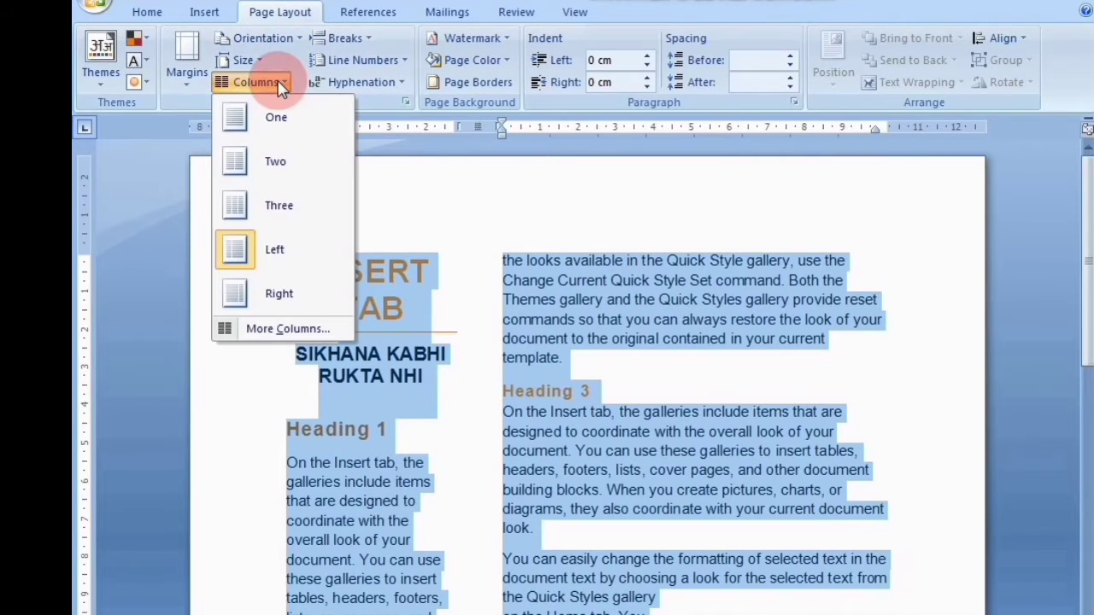
left_click(282, 295)
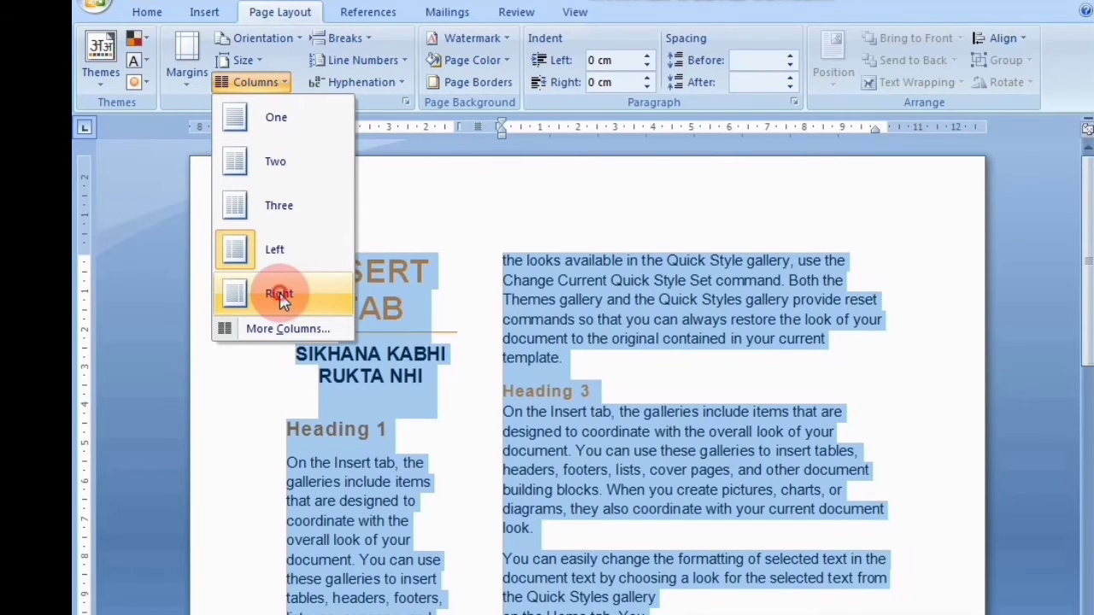
scroll(745, 300, "down", 3)
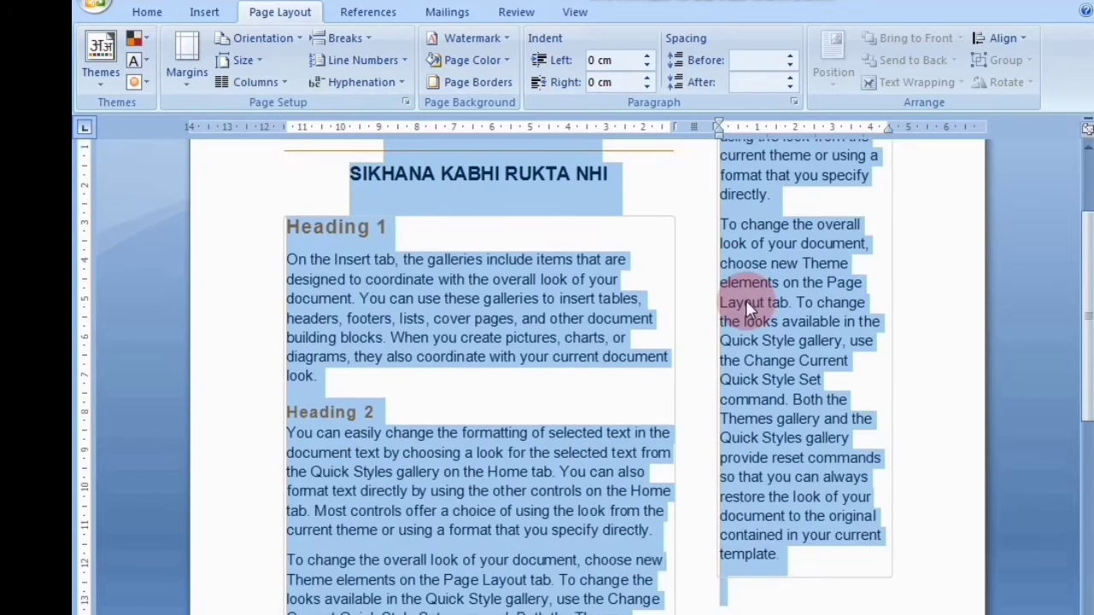
scroll(746, 300, "up", 3)
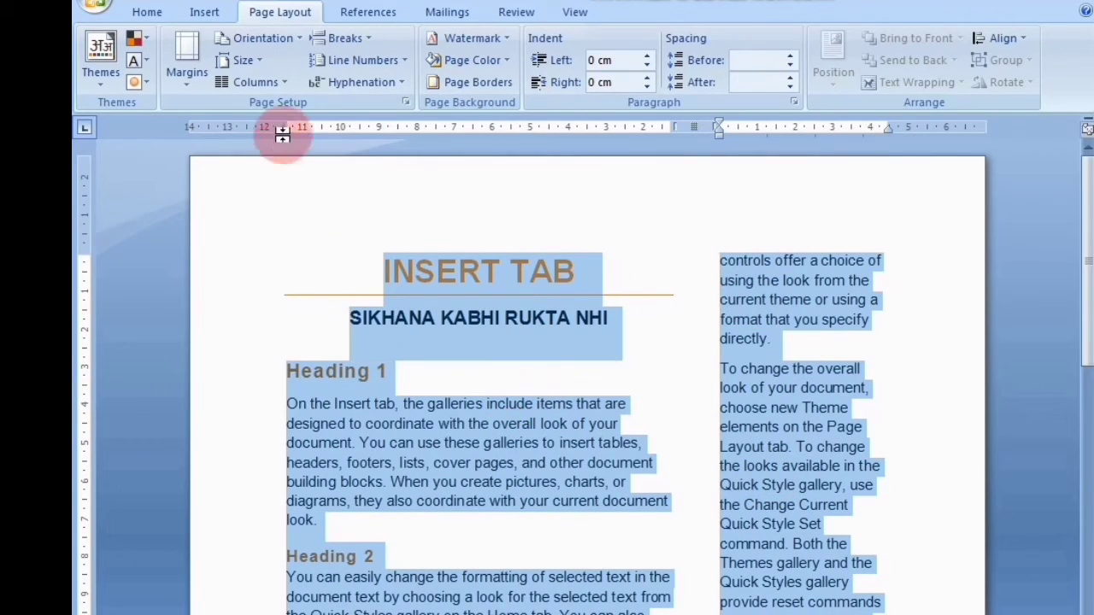
Return the selected text to the One column layout and review the pages.
left_click(277, 81)
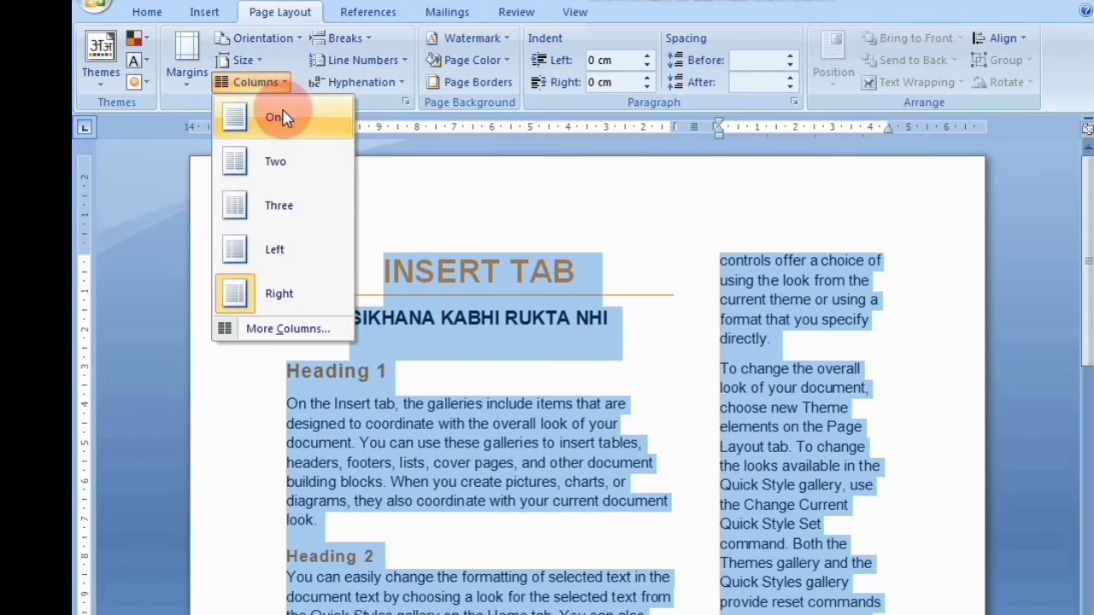
left_click(285, 118)
scroll(366, 225, "down", 3)
scroll(360, 239, "up", 3)
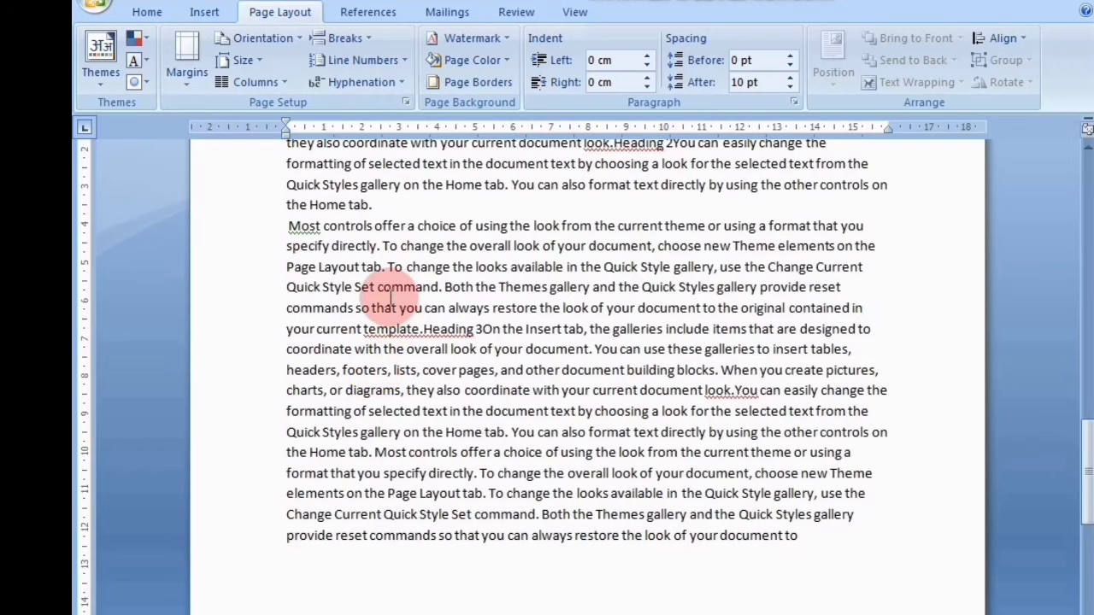
Insert a page break at the very start of the text, before "Heading 1", and review the resulting pages.
scroll(381, 298, "up", 2)
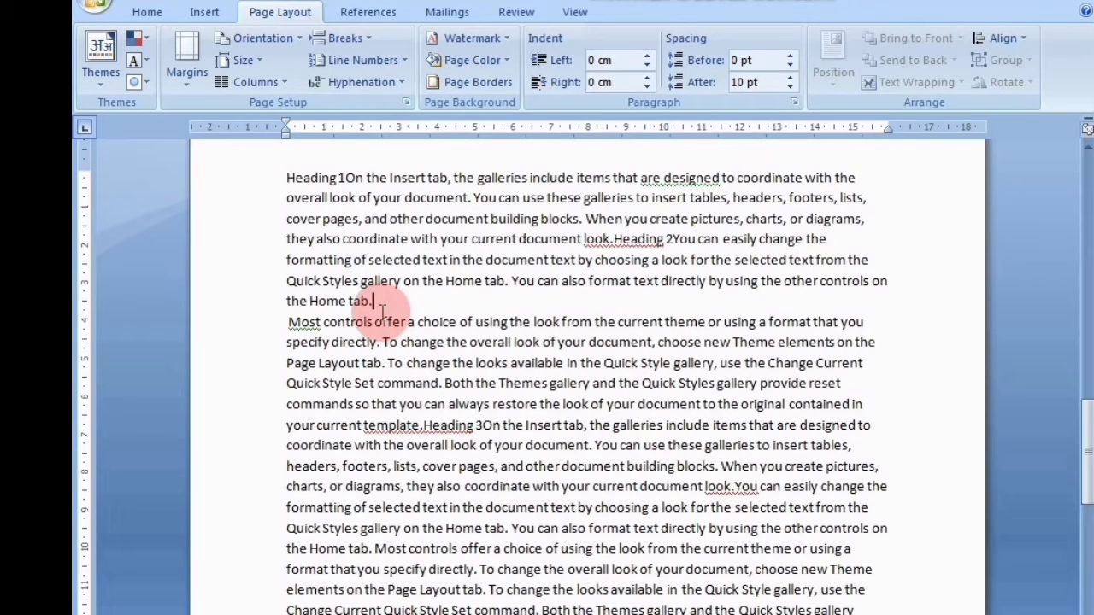
scroll(416, 281, "up", 2)
left_click(288, 256)
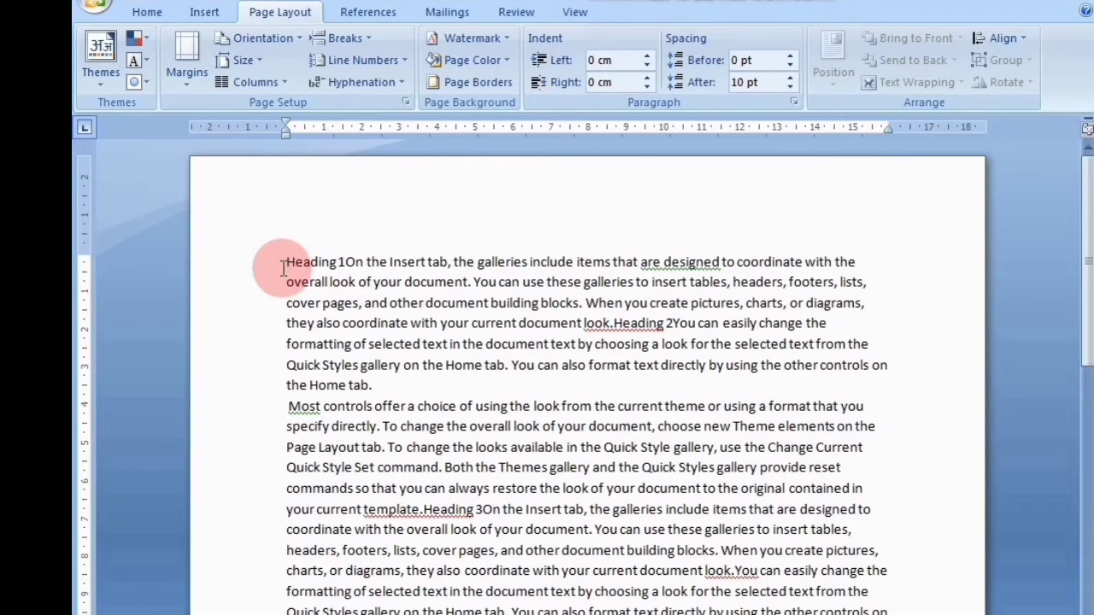
left_click(342, 38)
left_click(354, 91)
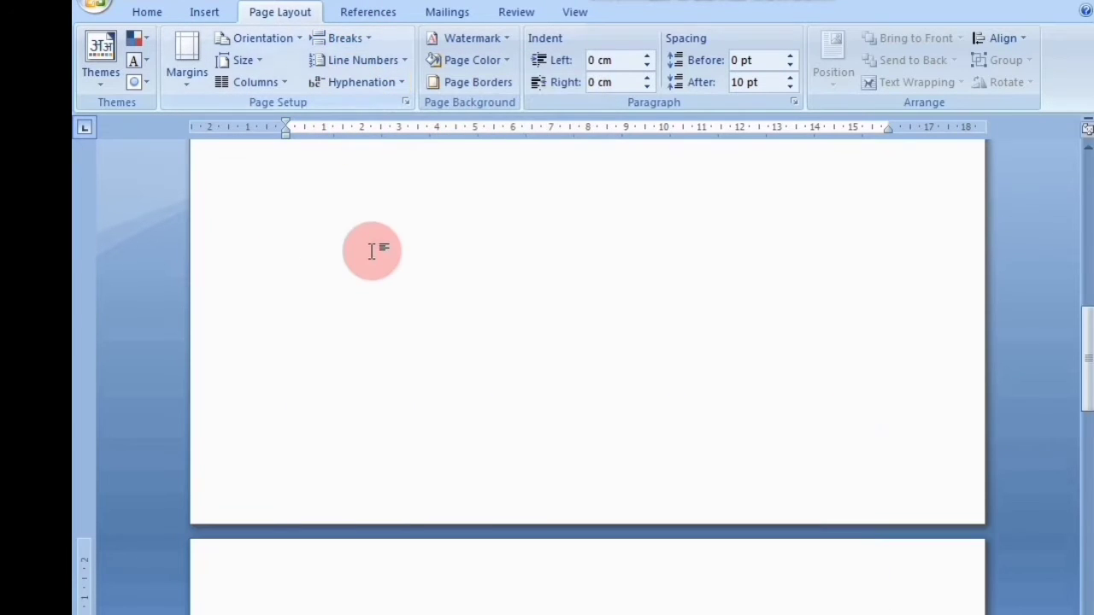
scroll(364, 213, "down", 4)
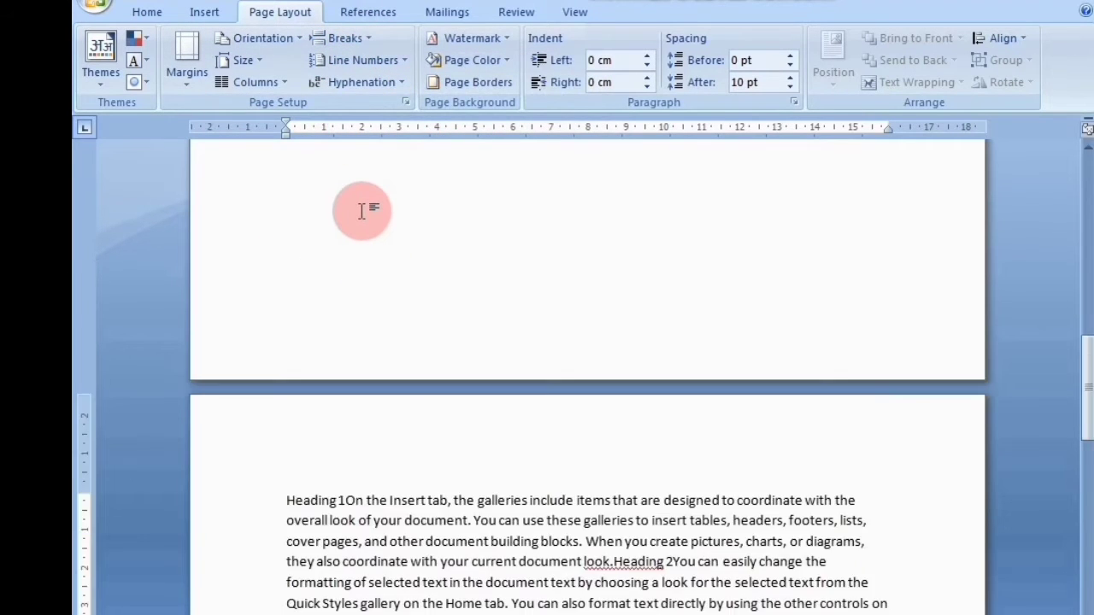
scroll(371, 224, "up", 4)
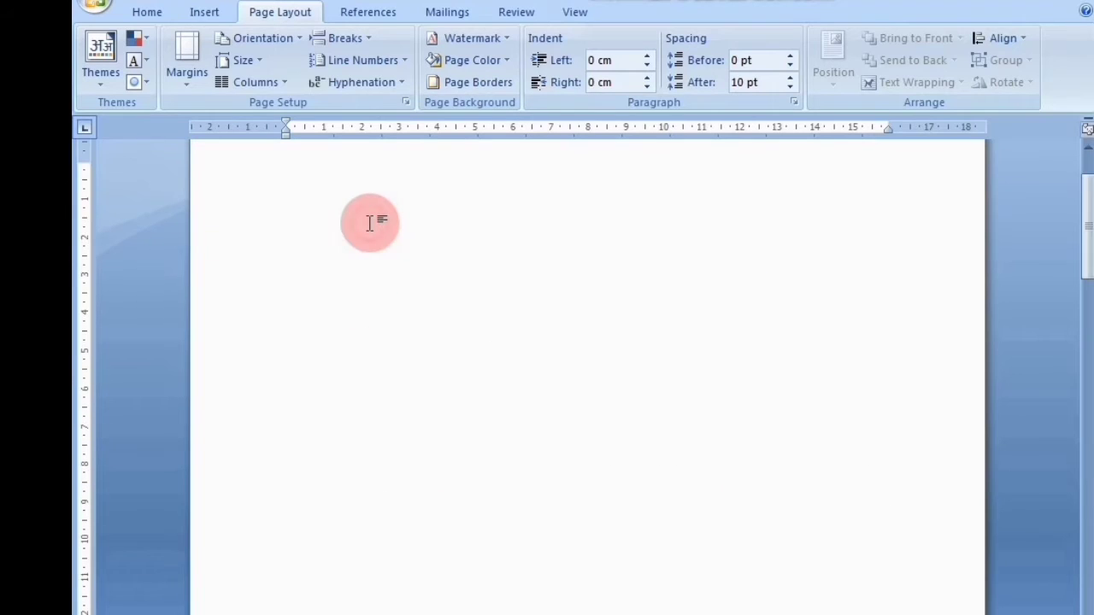
scroll(370, 219, "down", 5)
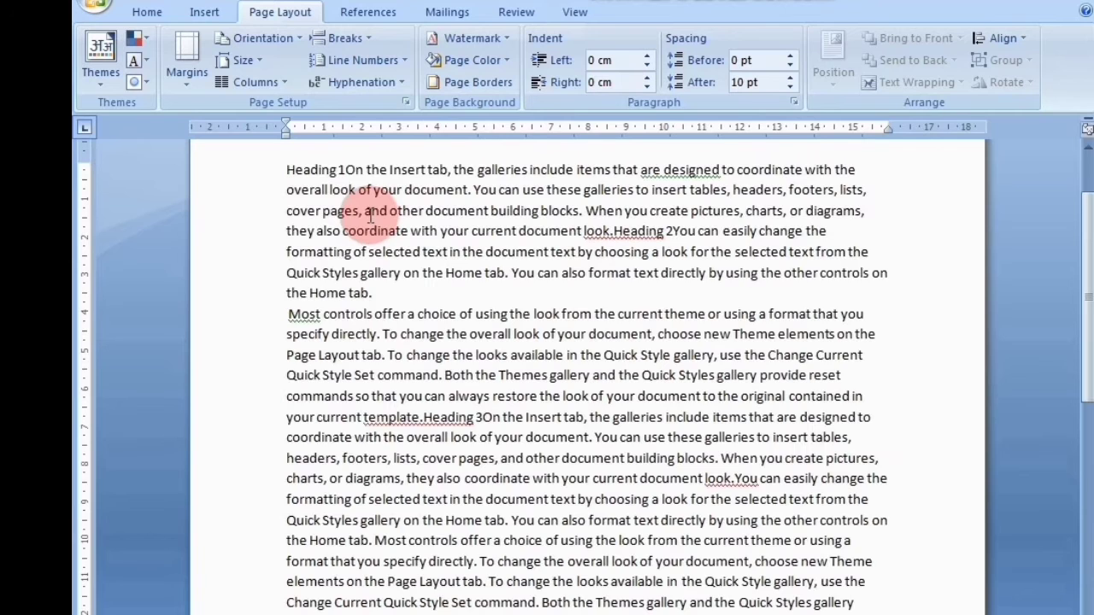
Insert a column break before "Heading 3" in the second paragraph, and undo it after reviewing the pages.
scroll(366, 212, "up", 1)
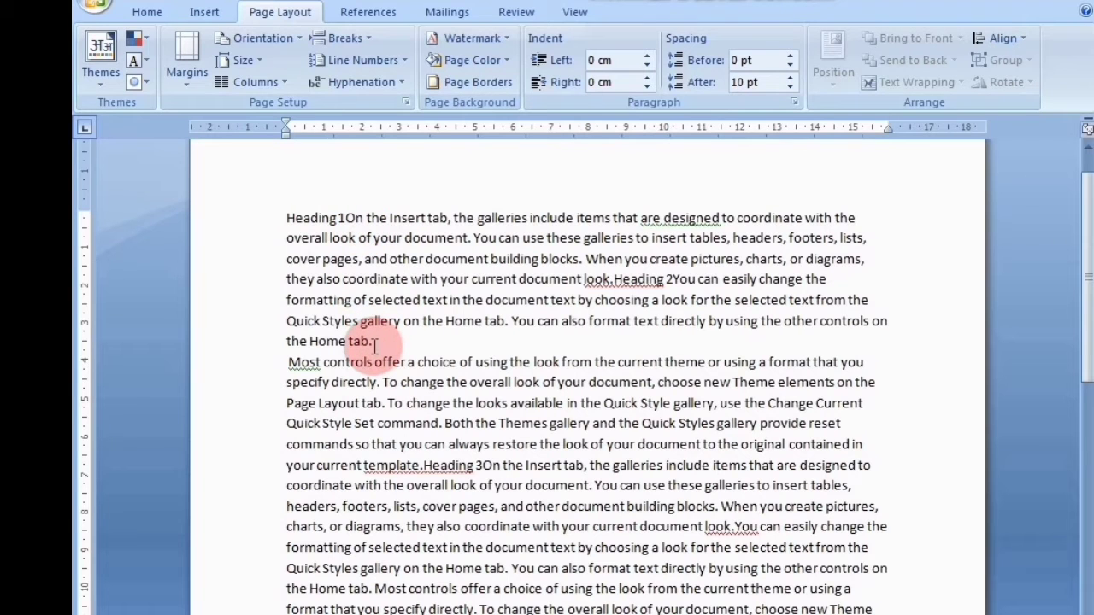
scroll(375, 345, "down", 2)
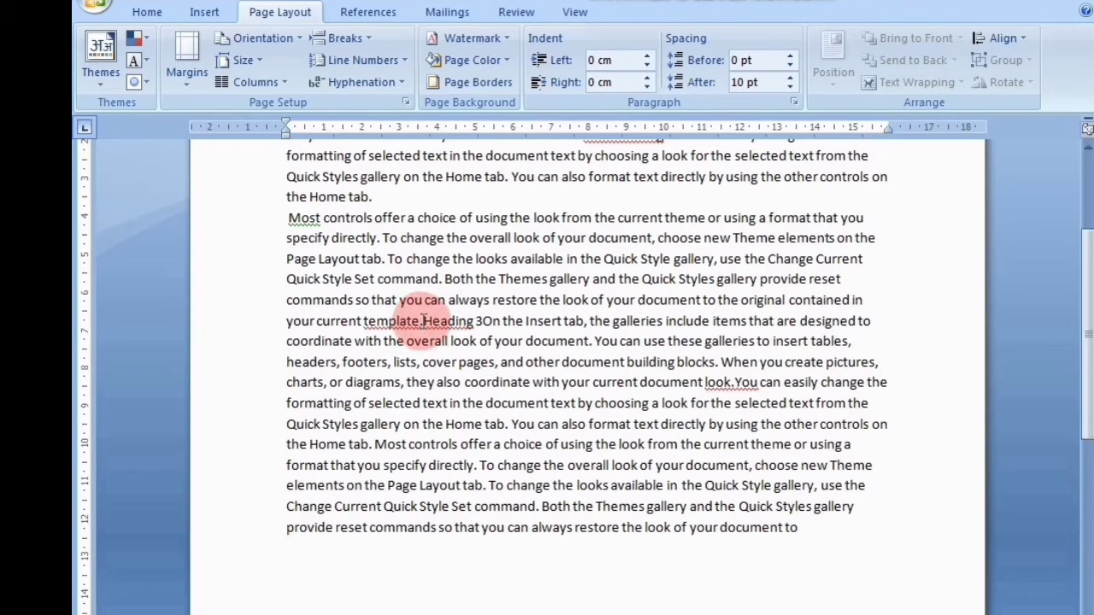
left_click(363, 39)
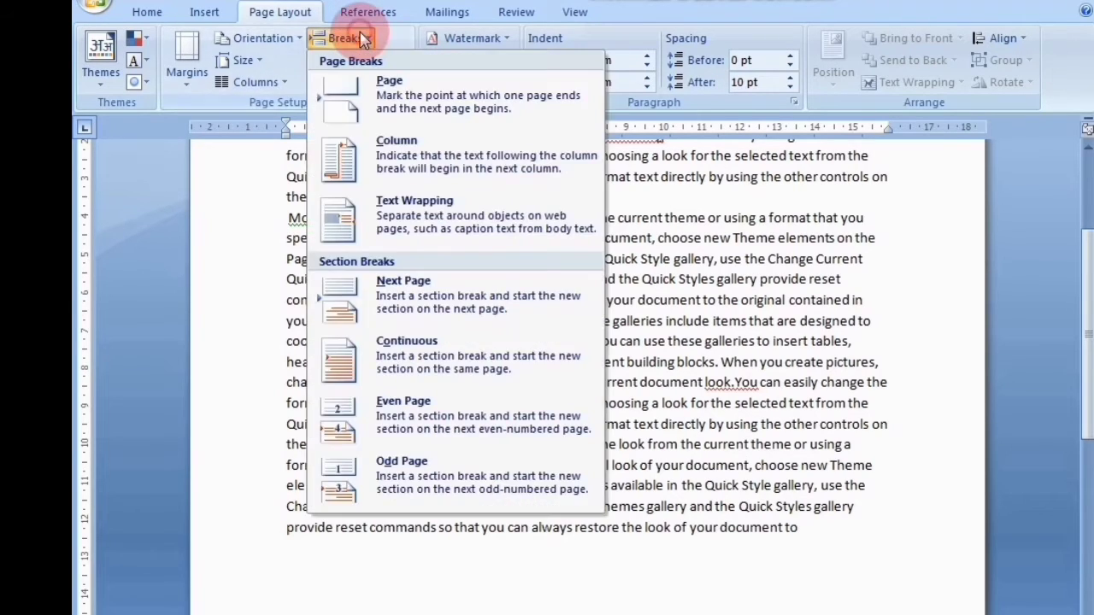
left_click(393, 158)
scroll(385, 266, "up", 5)
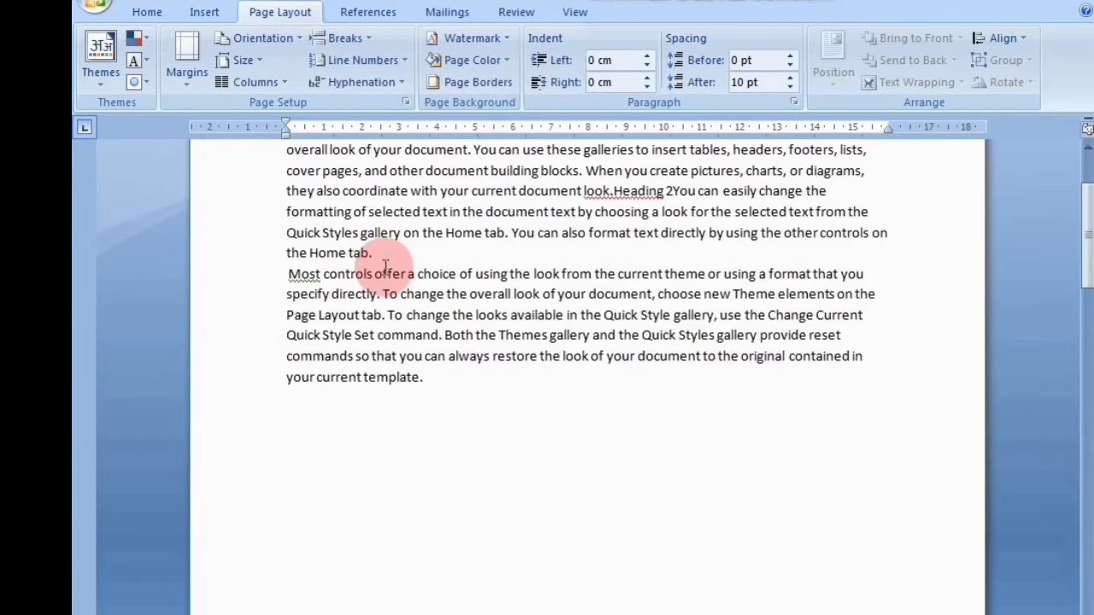
scroll(384, 266, "down", 20)
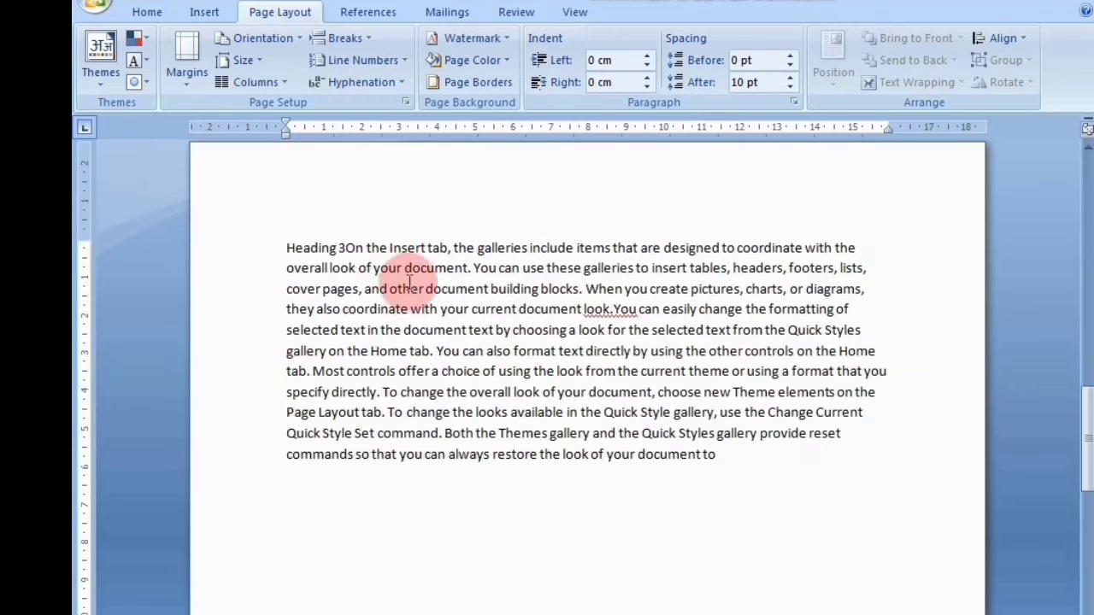
key("ctrl+z")
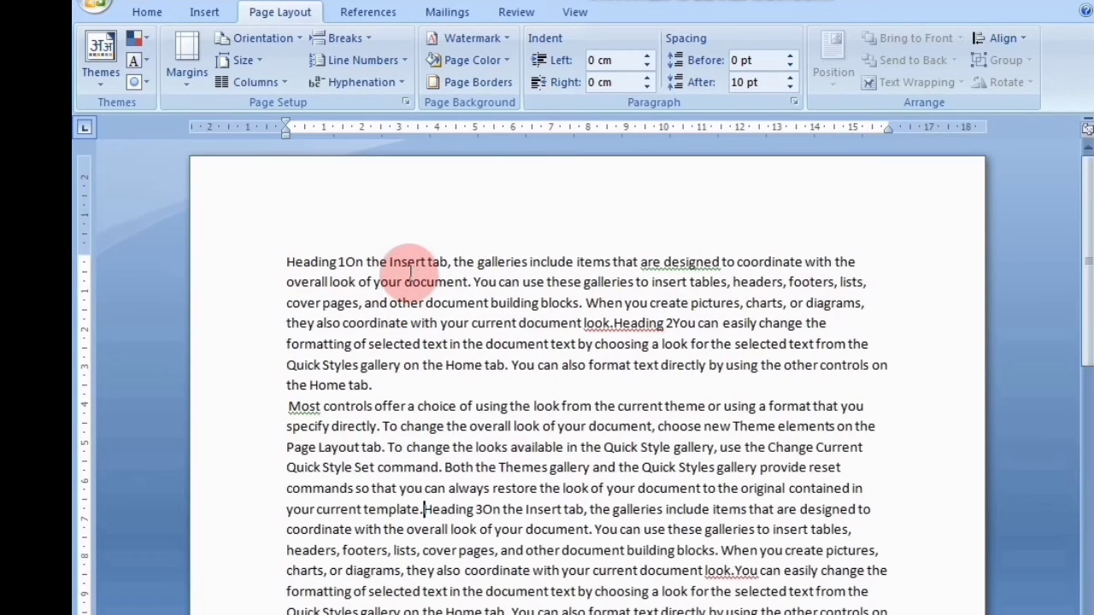
scroll(410, 272, "down", 3)
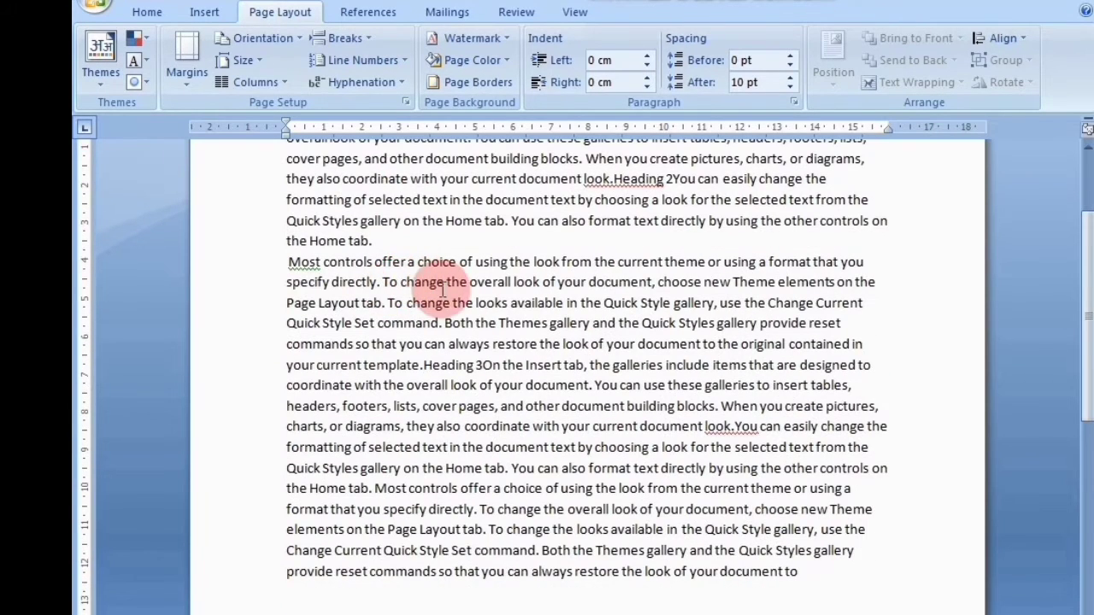
left_click(343, 38)
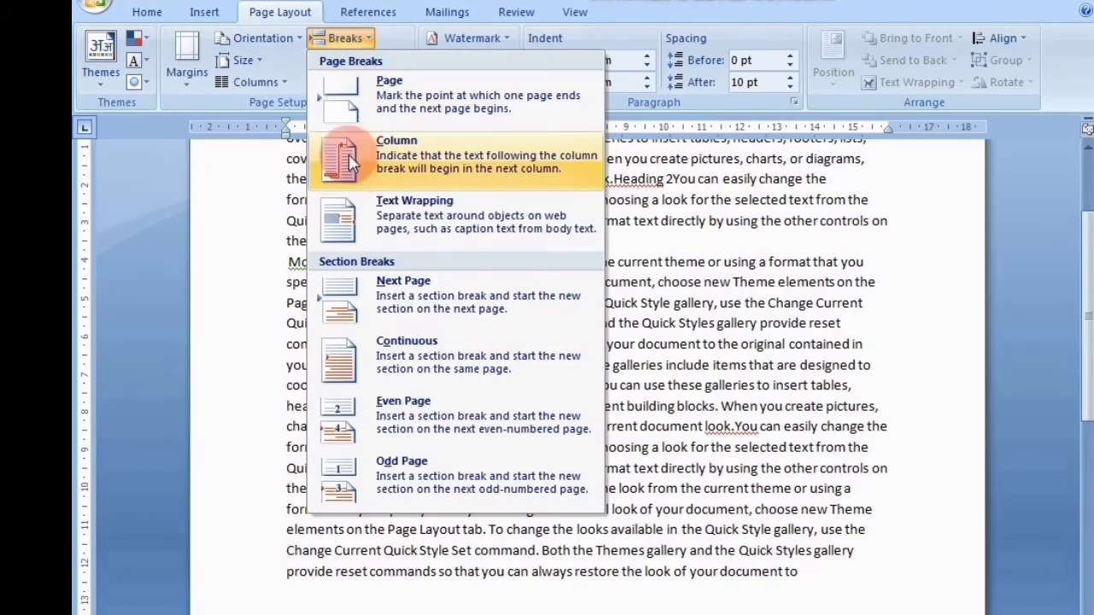
left_click(550, 281)
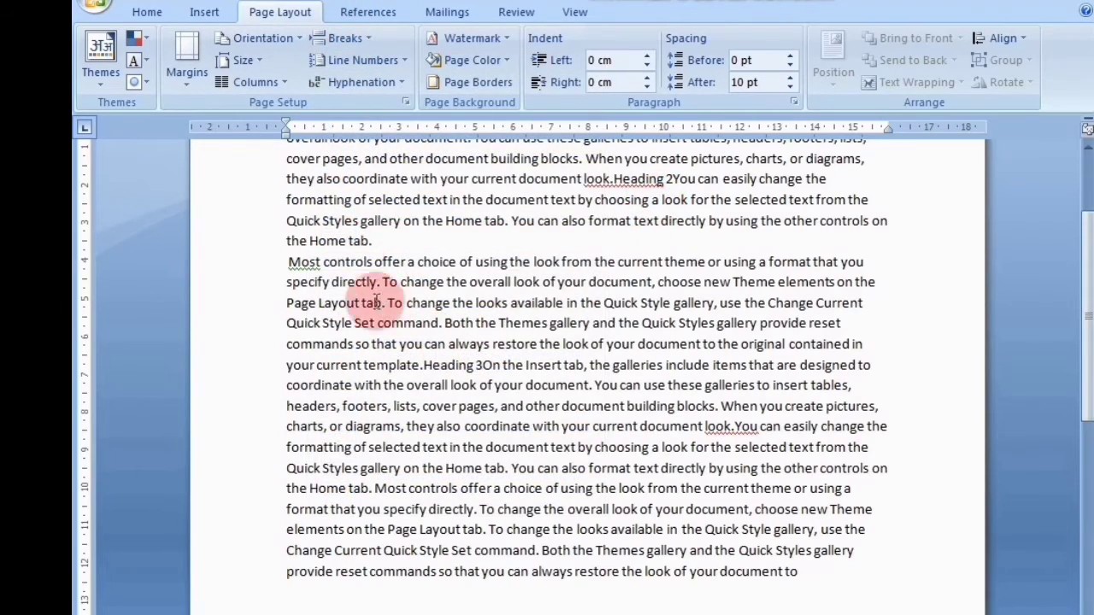
Highlight the paragraph beginning "Most controls offer a choice" to the end of the text, and clear the selection.
scroll(370, 242, "up", 1)
scroll(367, 244, "down", 1)
left_click(281, 256)
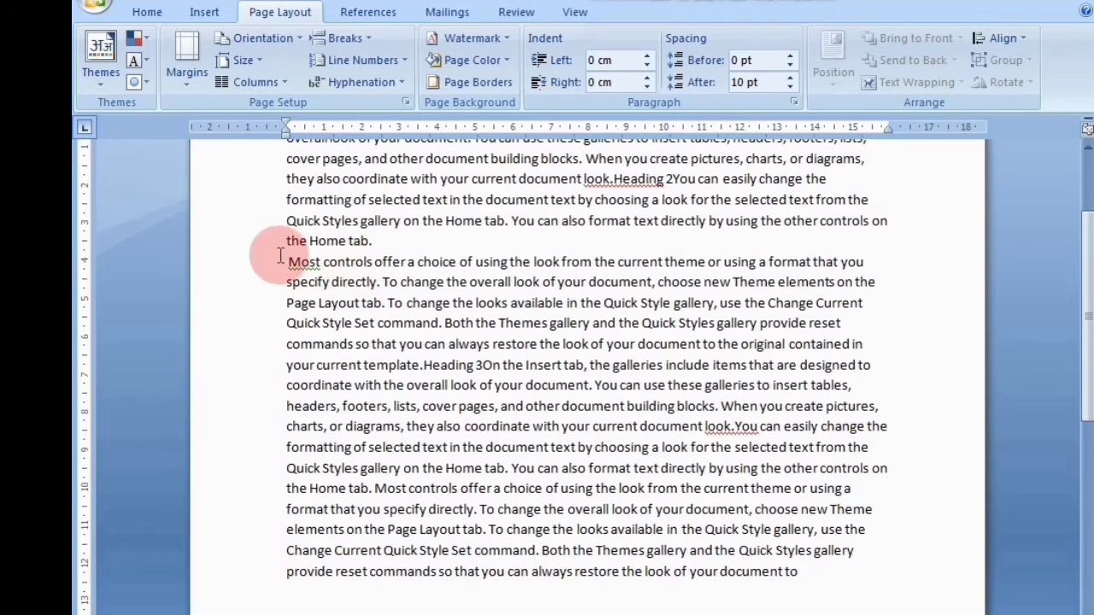
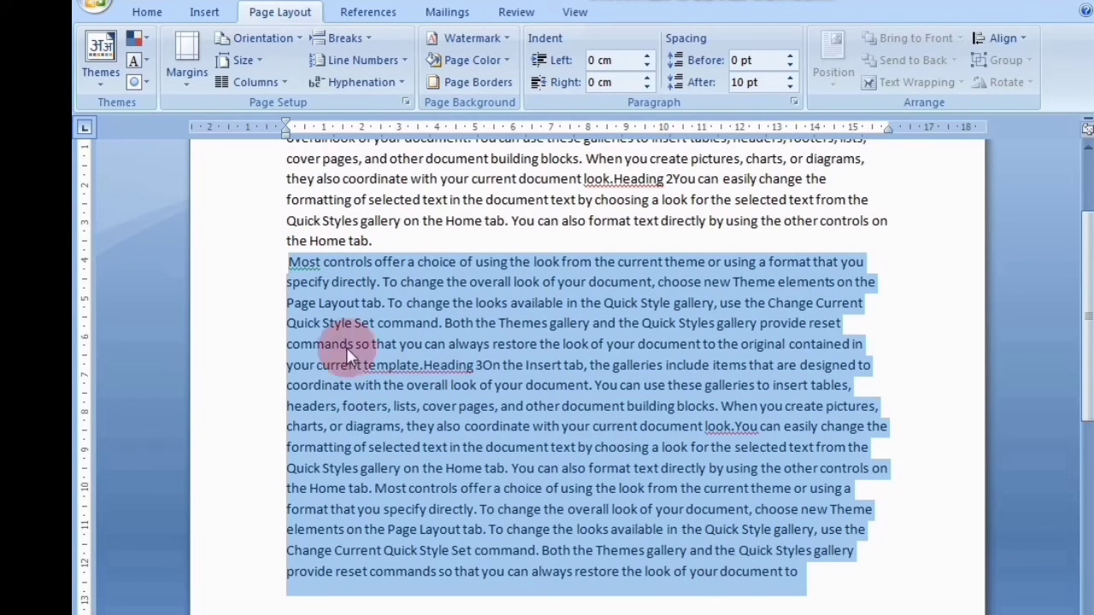
mouse_move(461, 368)
left_mouse_down()
mouse_move(624, 354)
mouse_move(574, 345)
left_mouse_up()
left_click_drag(355, 306, 287, 261)
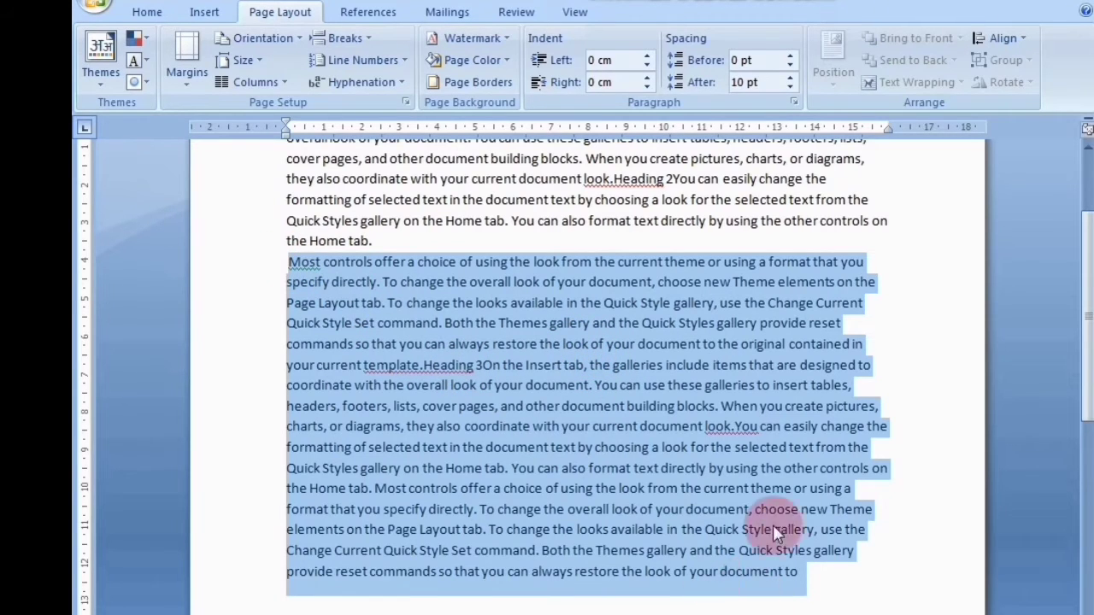
left_click(920, 434)
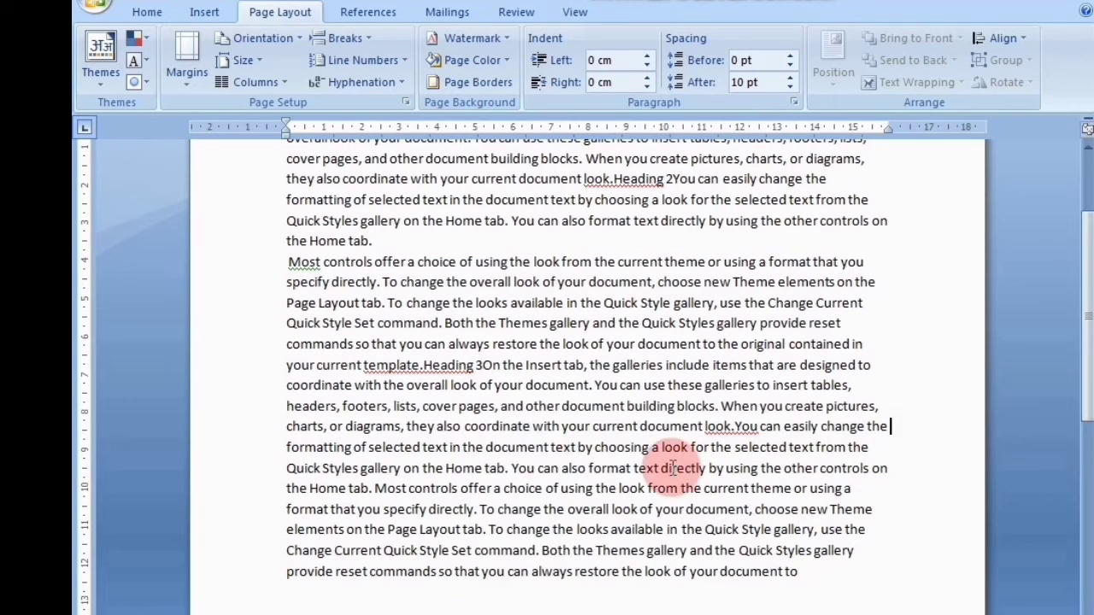
Start a new paragraph within the Heading 3 text at "overall look of your document" and remove it again.
left_click(590, 388)
key("Return")
key("BackSpace")
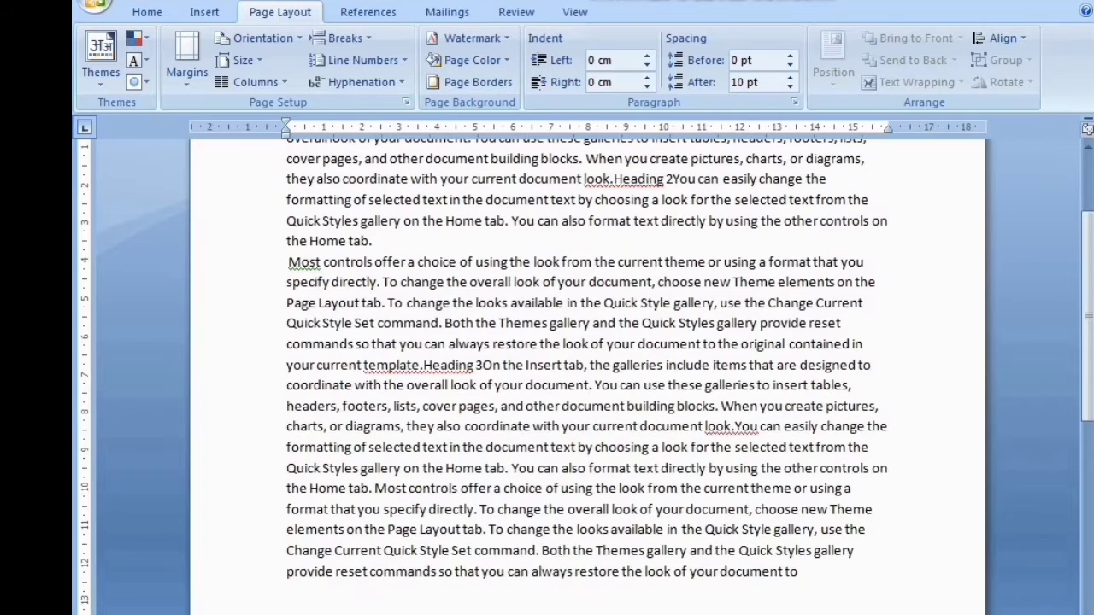
Insert a text wrapping break before "You can use these galleries" in the Heading 3 text, and delete that break.
left_click(593, 385)
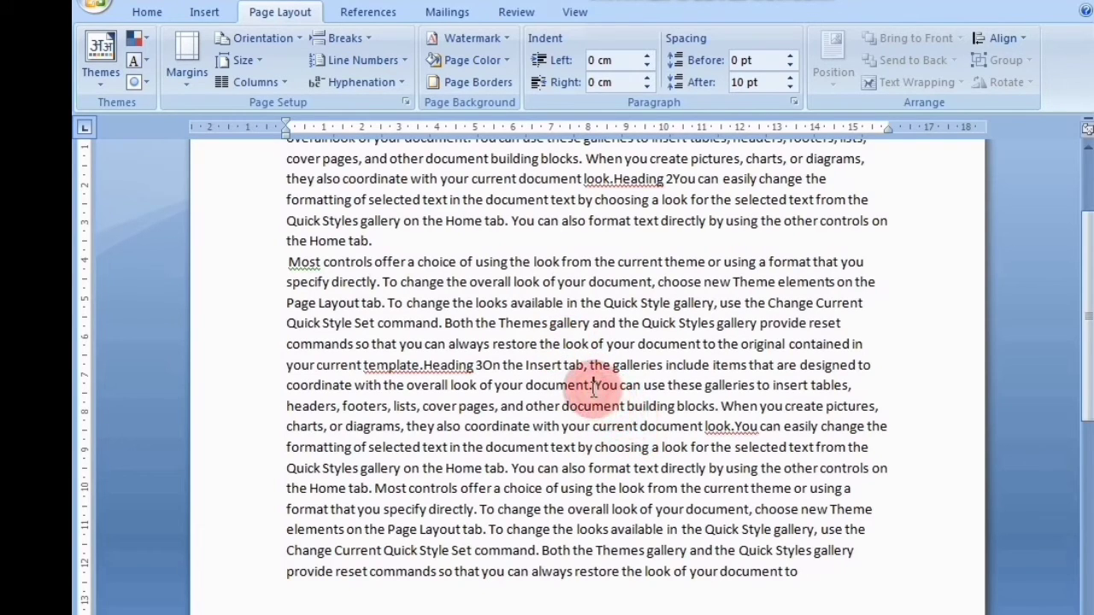
left_click(345, 38)
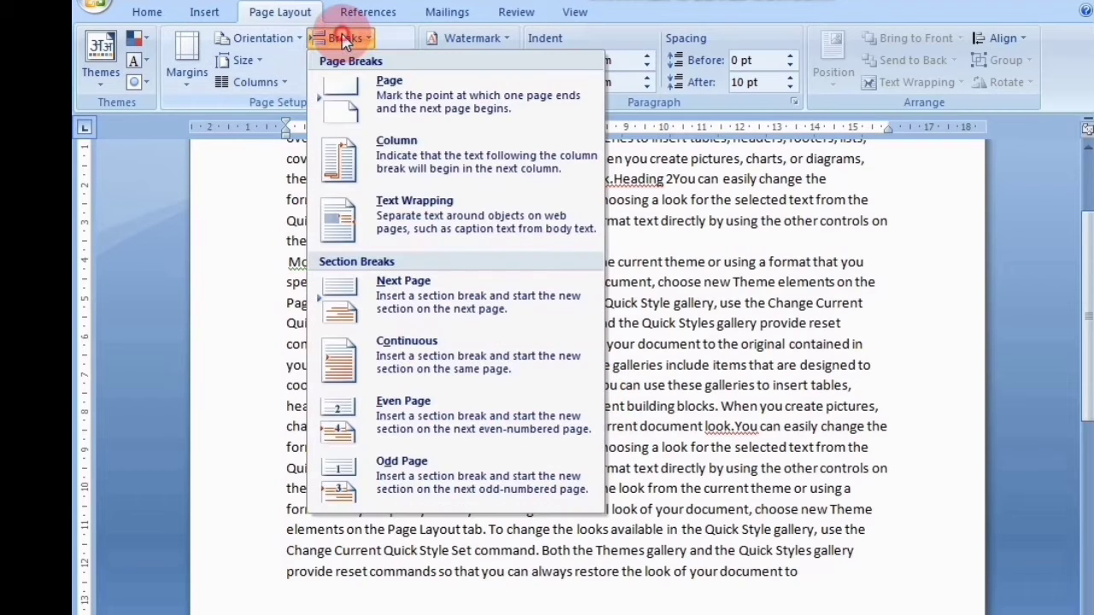
left_click(385, 224)
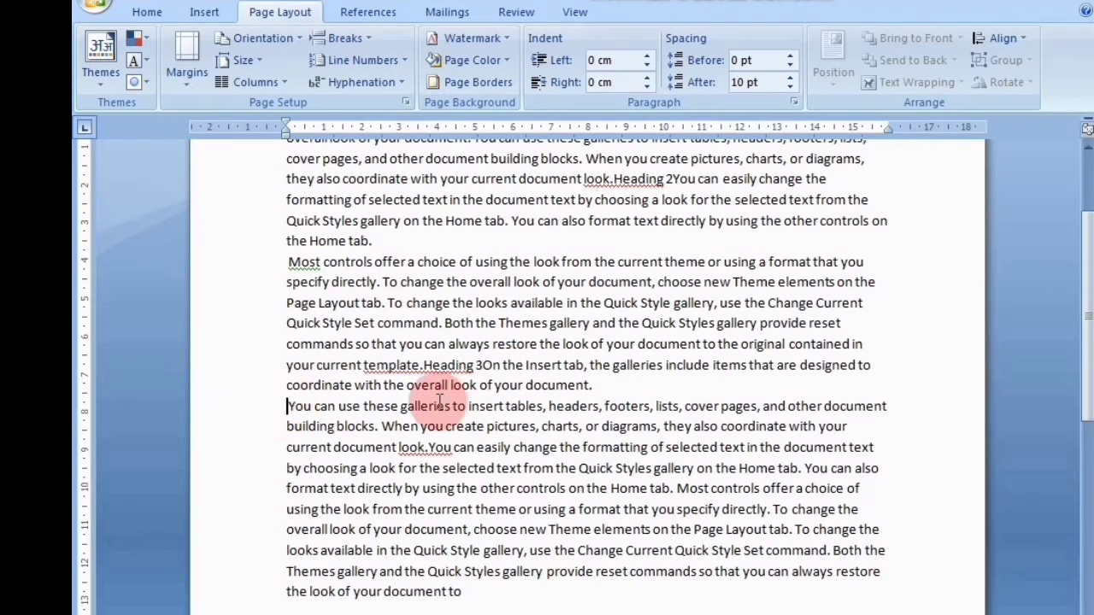
key("BackSpace")
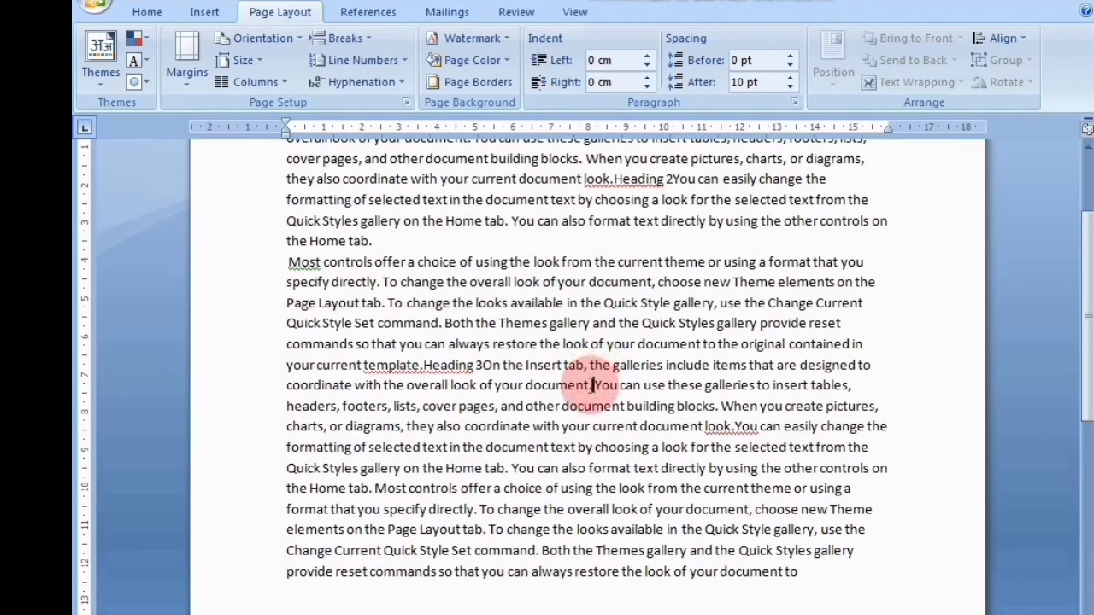
Insert a text wrapping break before the period after "overall look of your document", review the text, and delete the break.
left_click(352, 38)
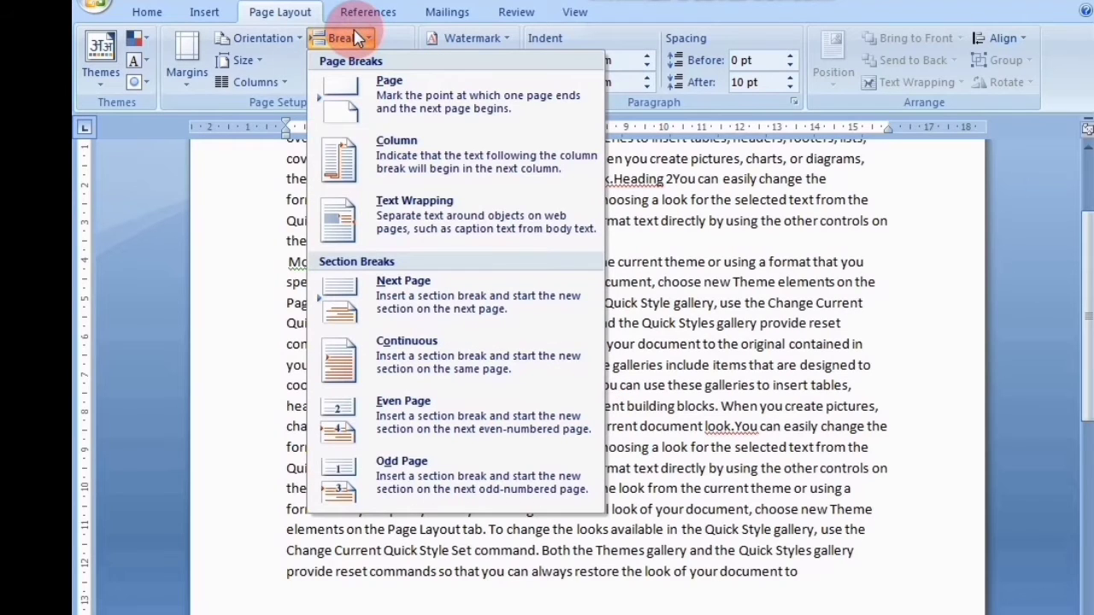
left_click(404, 212)
scroll(427, 415, "down", 1)
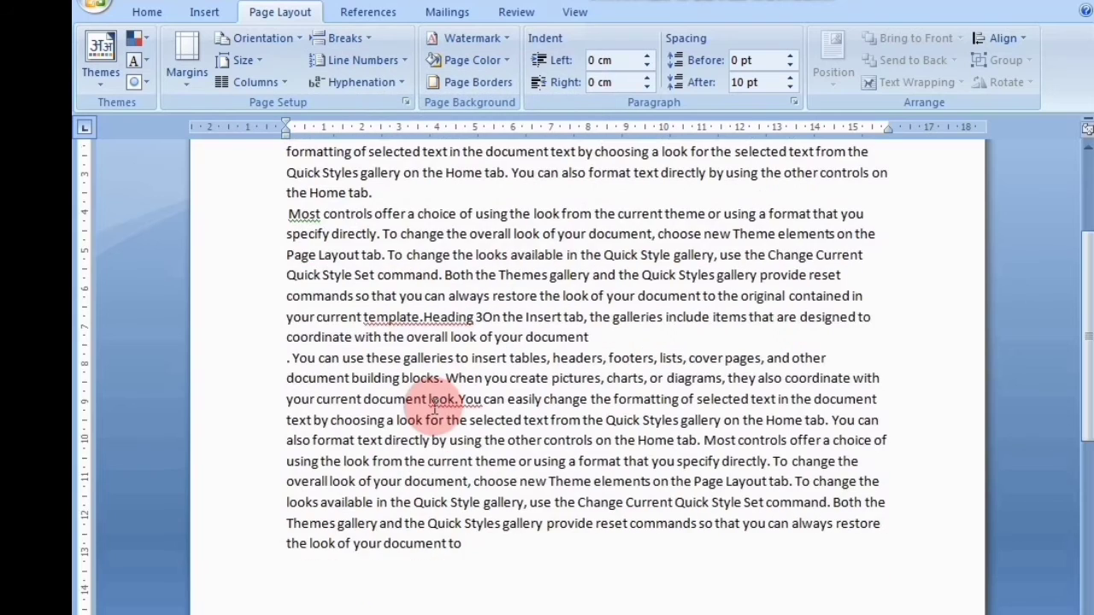
scroll(432, 406, "up", 2)
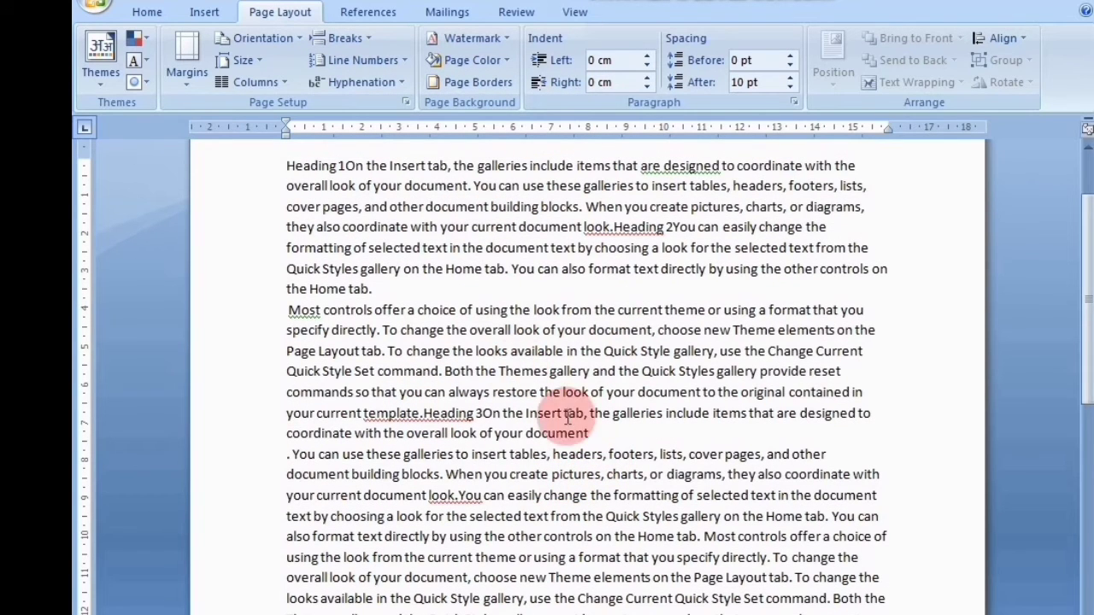
key("BackSpace")
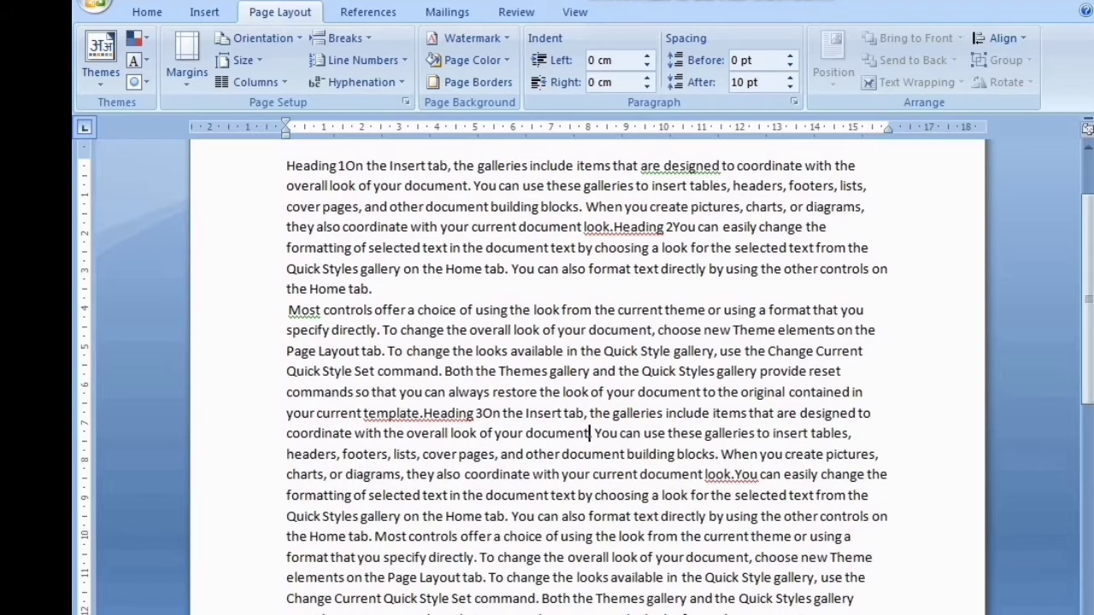
Start a new line before the period that follows "overall look of your document" in the Heading 3 text.
key("Return")
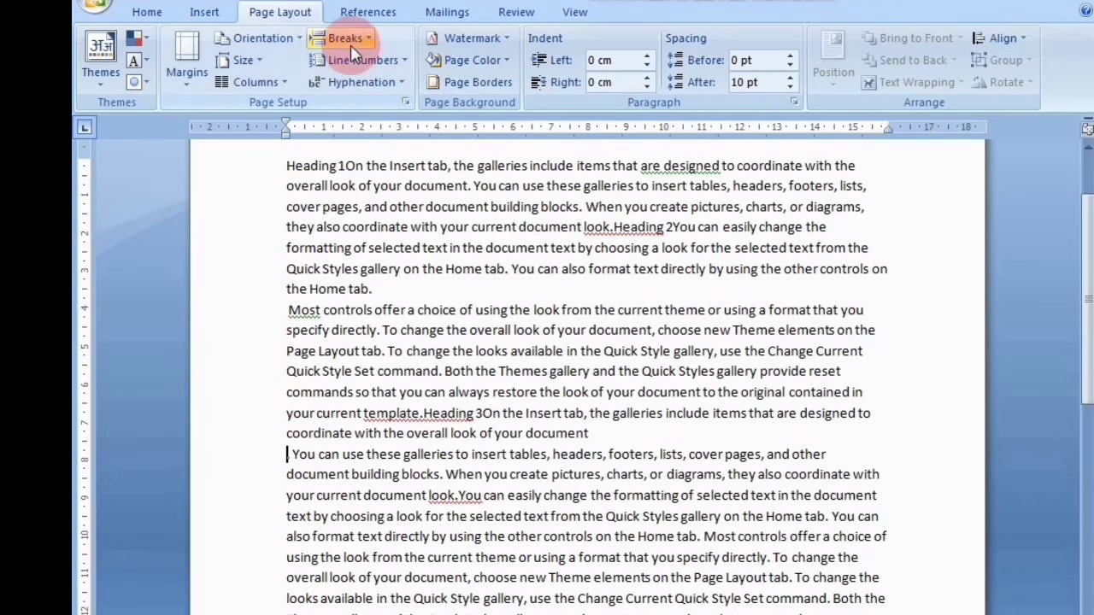
left_click(350, 41)
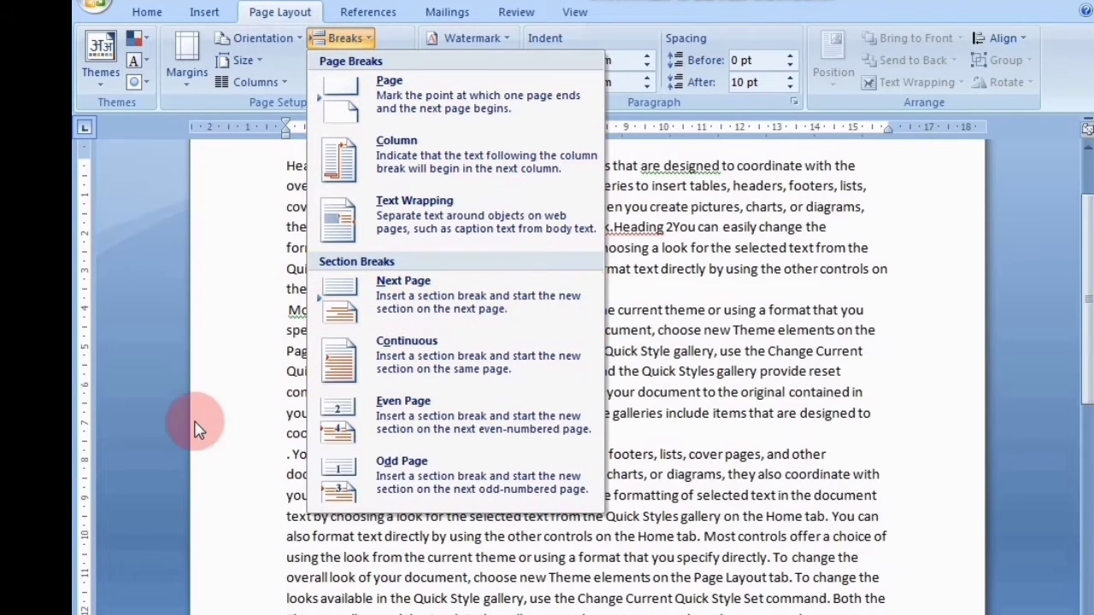
left_click(269, 391)
scroll(269, 428, "down", 2)
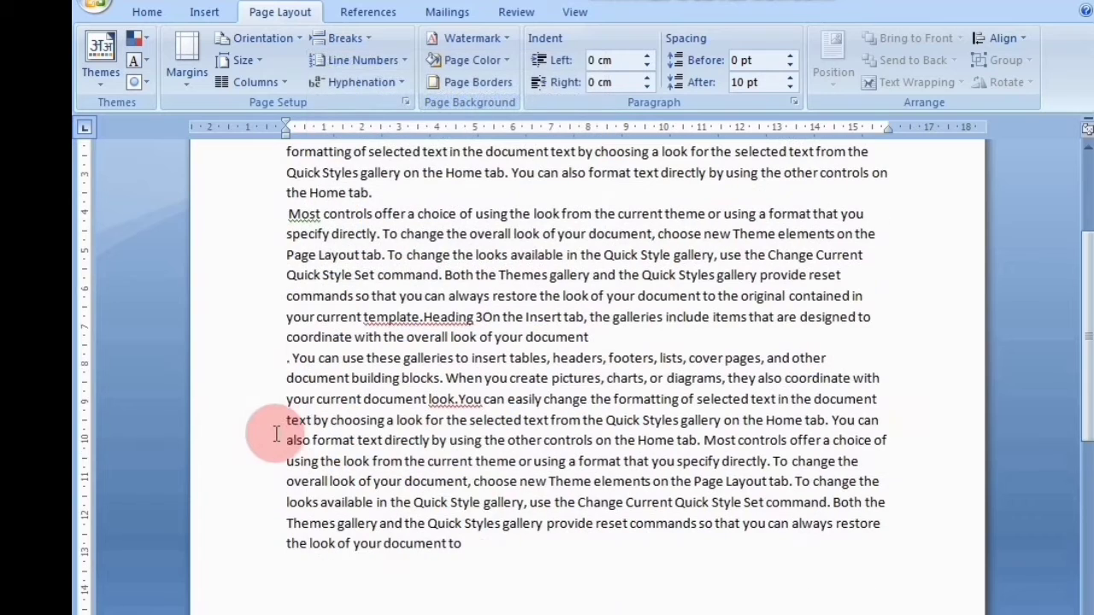
Insert a Next Page section break after the final words "the look of your document to", review the pages, and remove the break.
left_click(468, 544)
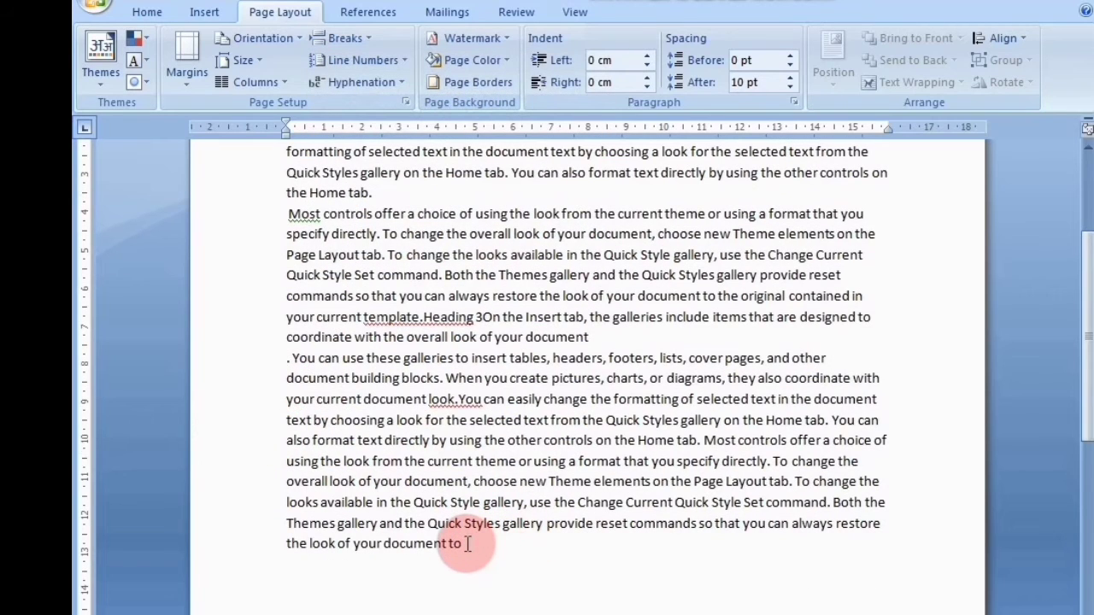
left_click(354, 37)
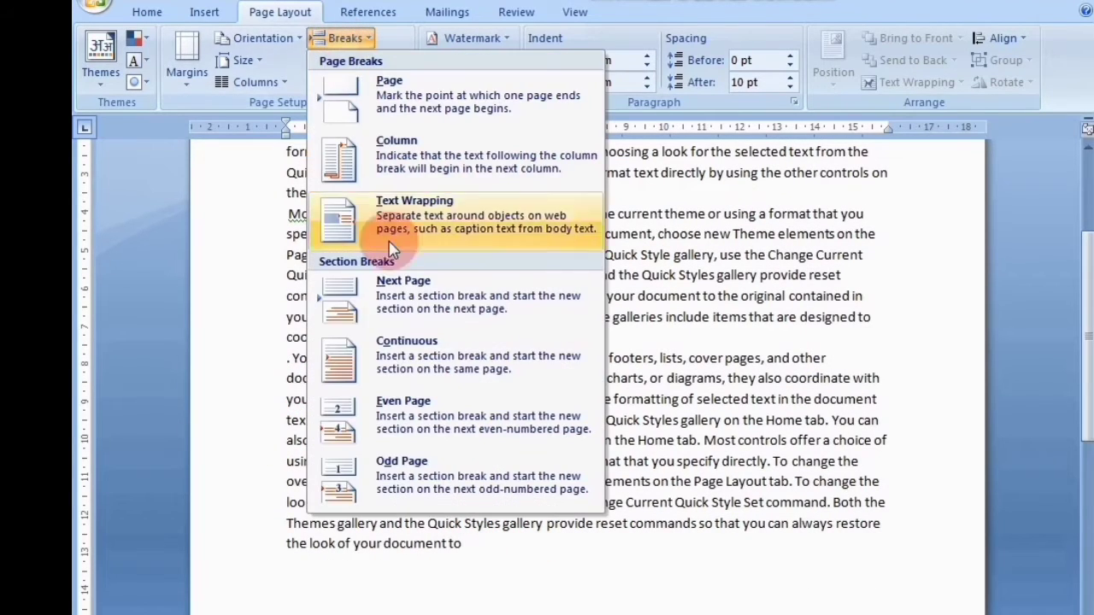
left_click(419, 306)
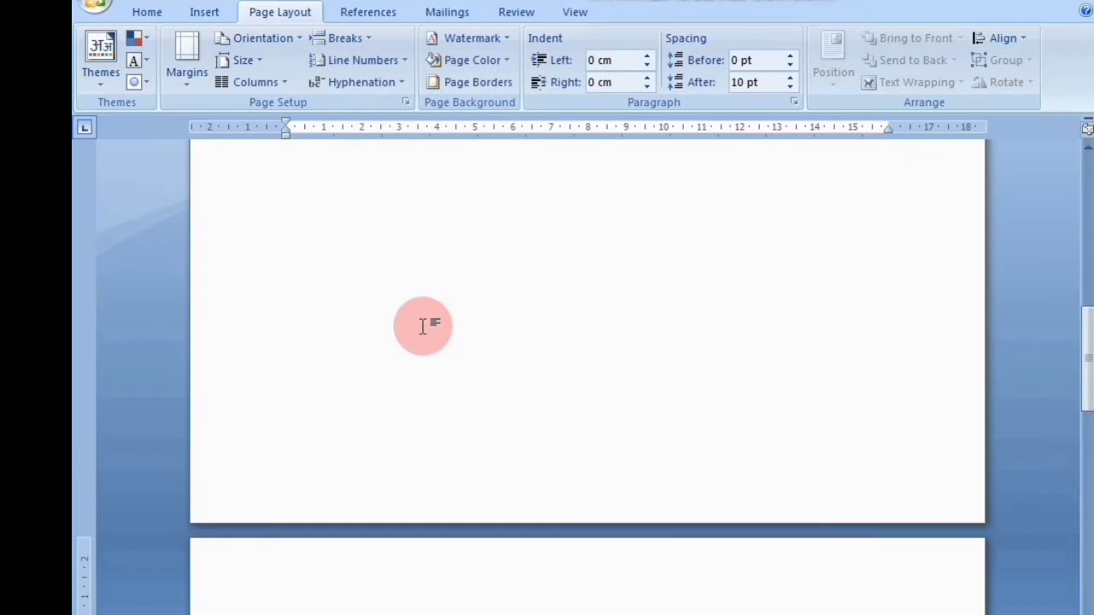
scroll(444, 321, "down", 15)
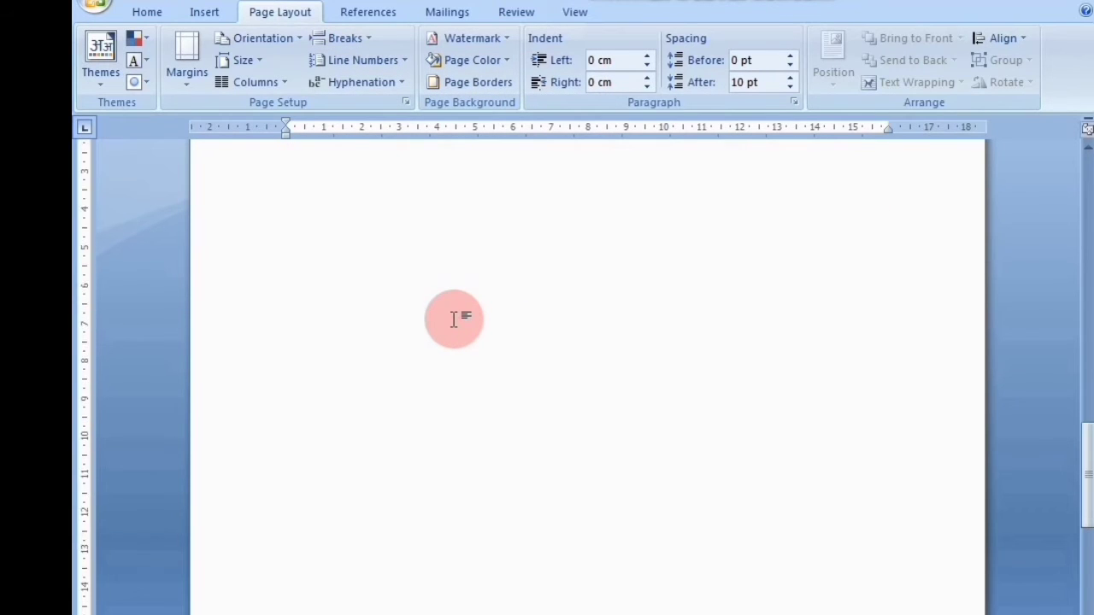
scroll(454, 319, "up", 15)
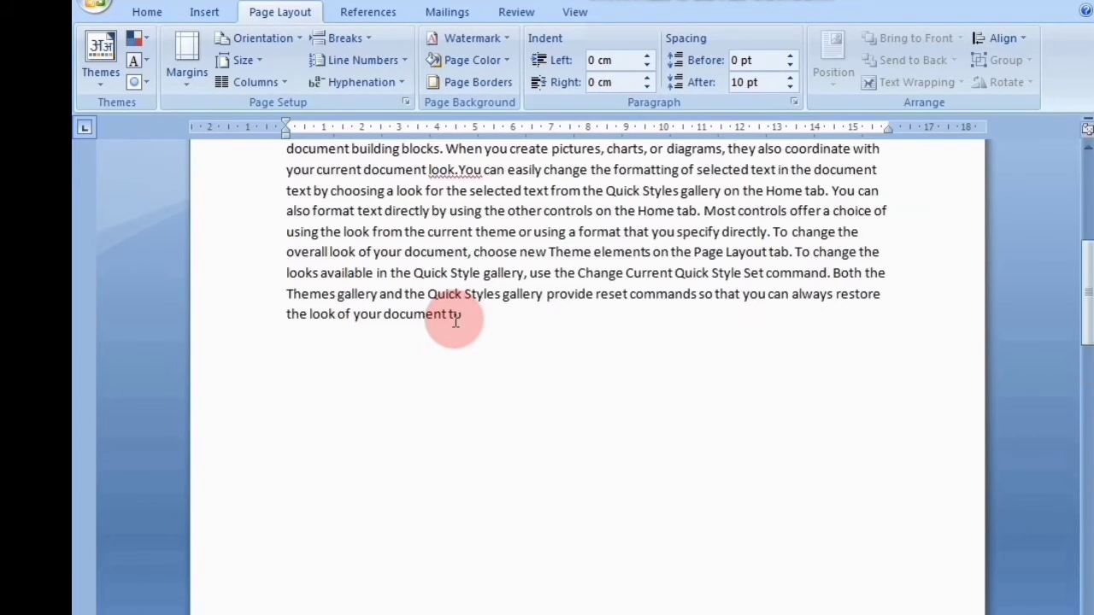
scroll(455, 321, "up", 2)
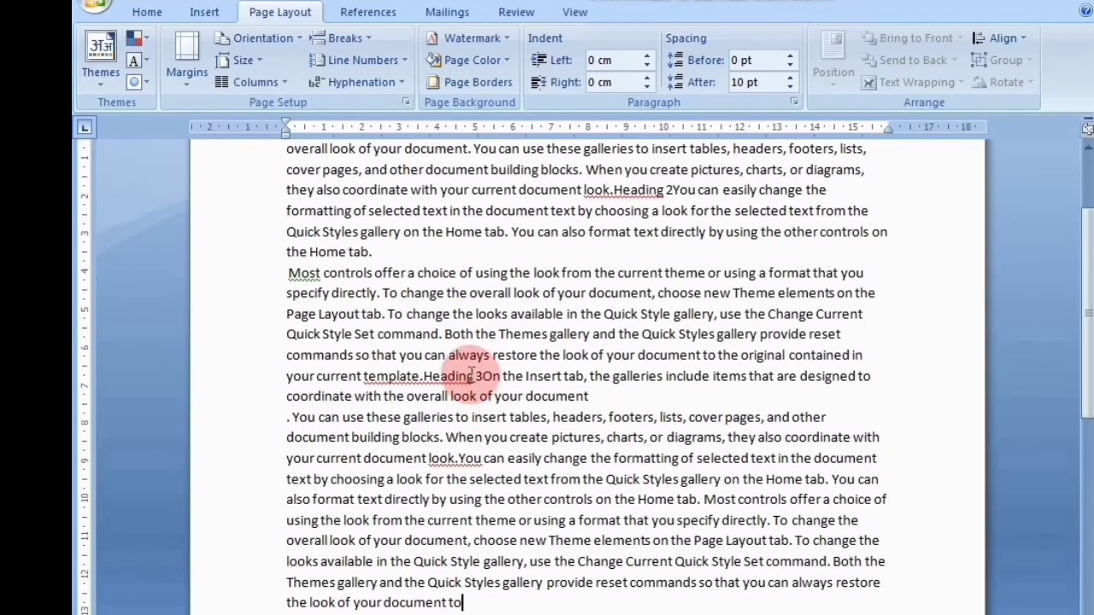
scroll(517, 444, "down", 9)
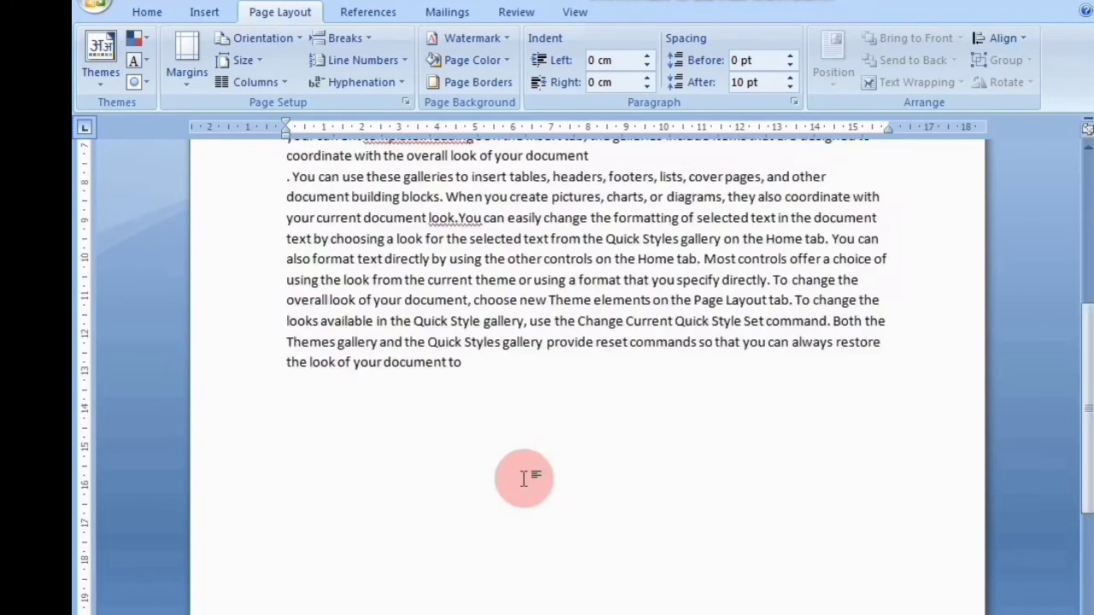
scroll(524, 478, "up", 9)
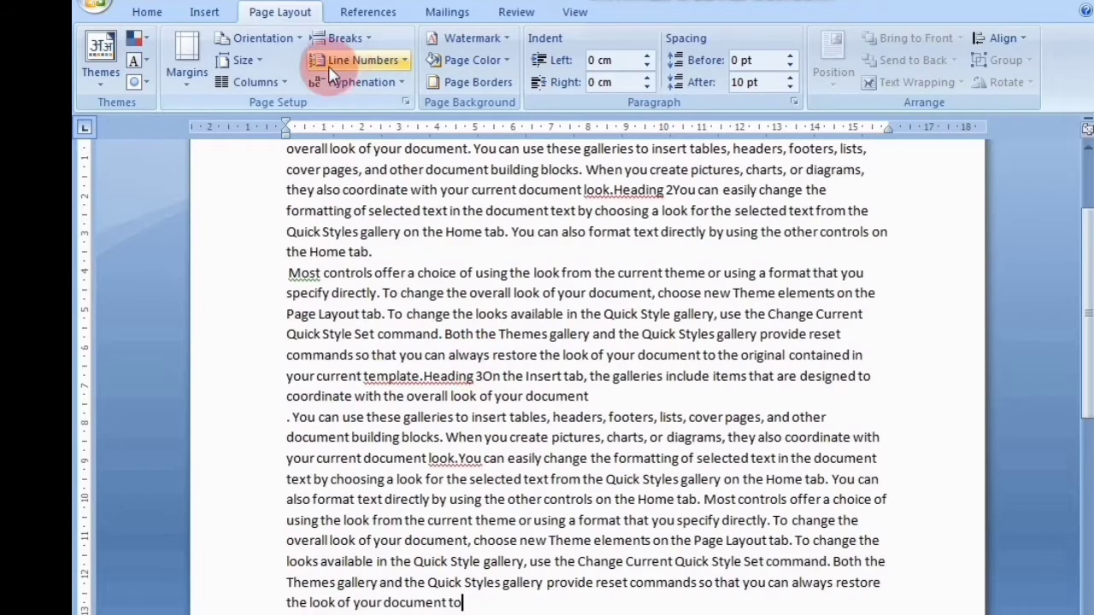
Try a Continuous section break at the end of the document and another after "Most controls offer a choice", and undo the insertion.
left_click(345, 42)
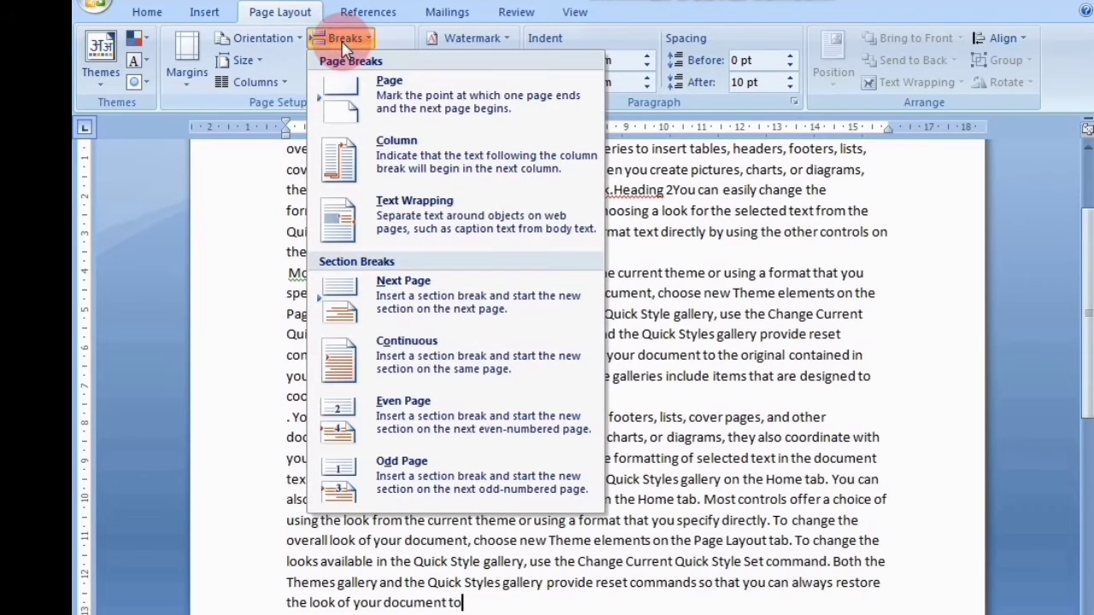
left_click(405, 376)
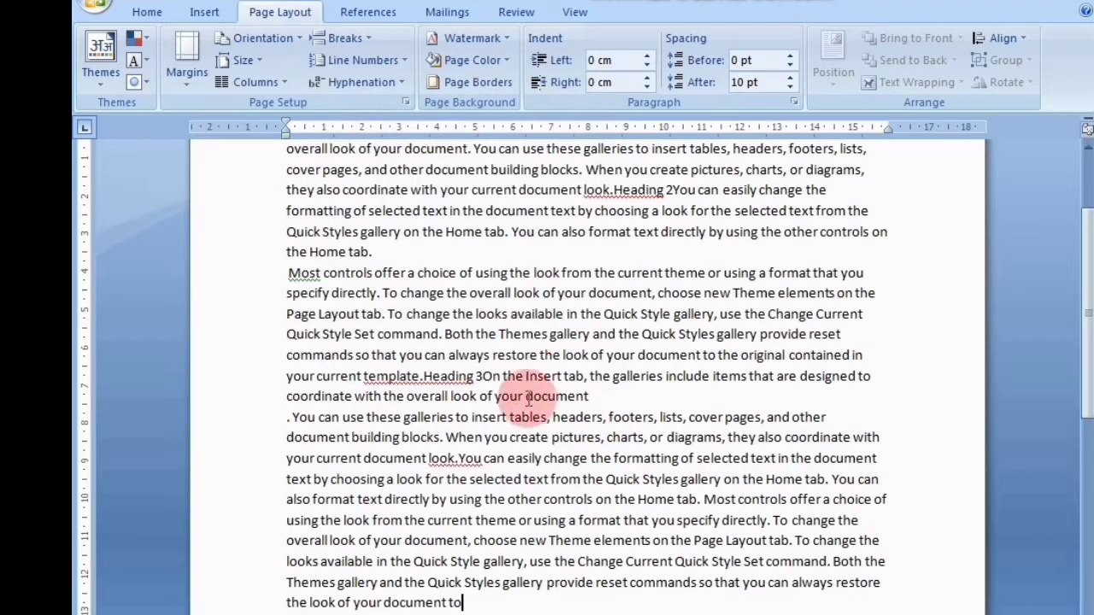
left_click(457, 274)
left_click(330, 63)
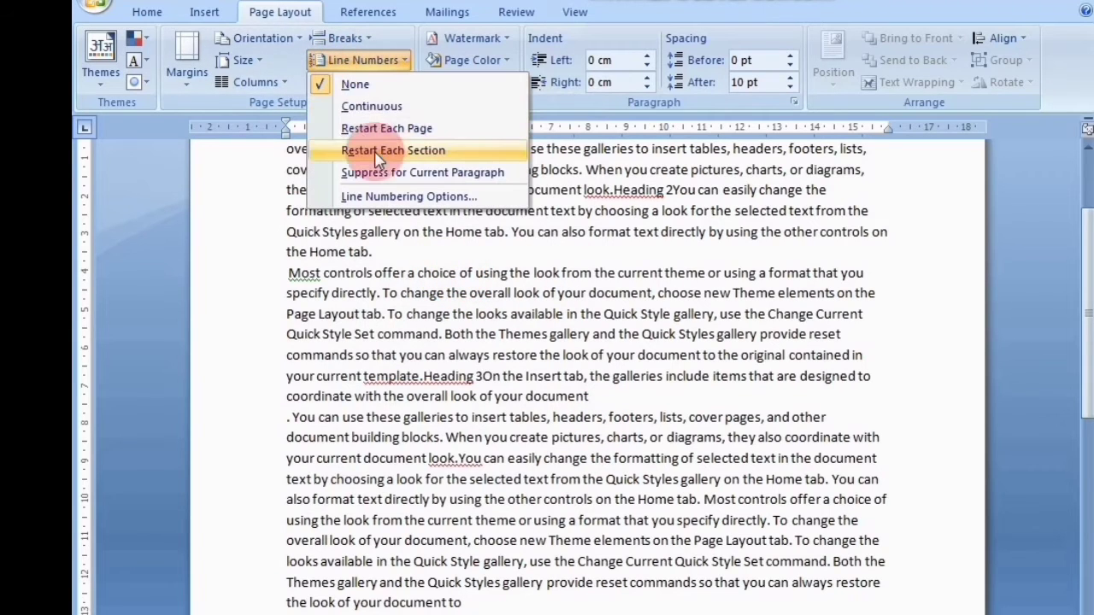
left_click(345, 38)
left_click(345, 38)
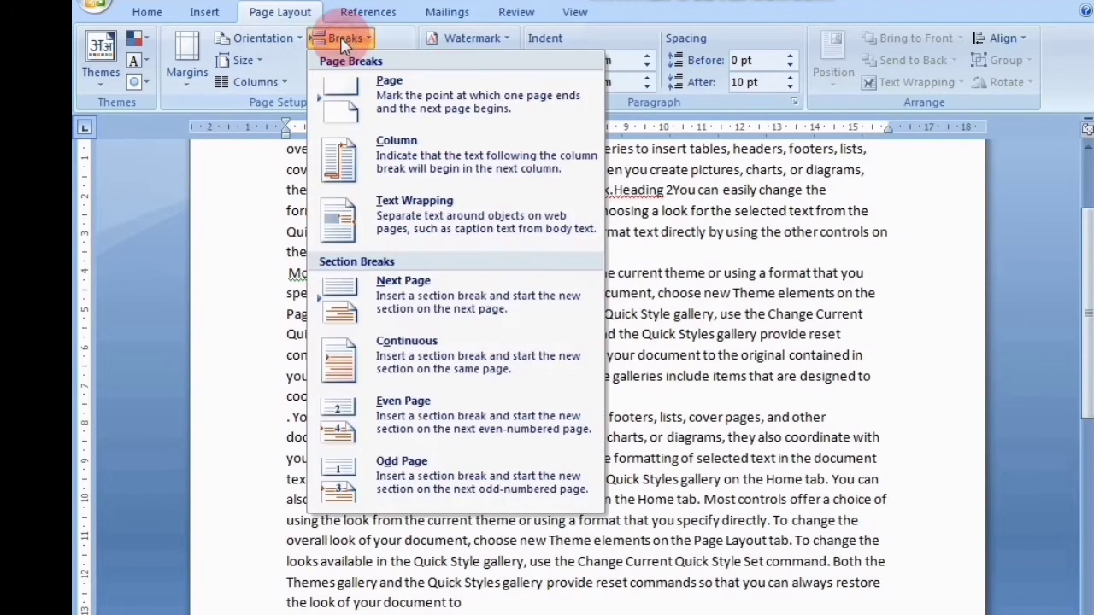
left_click(420, 358)
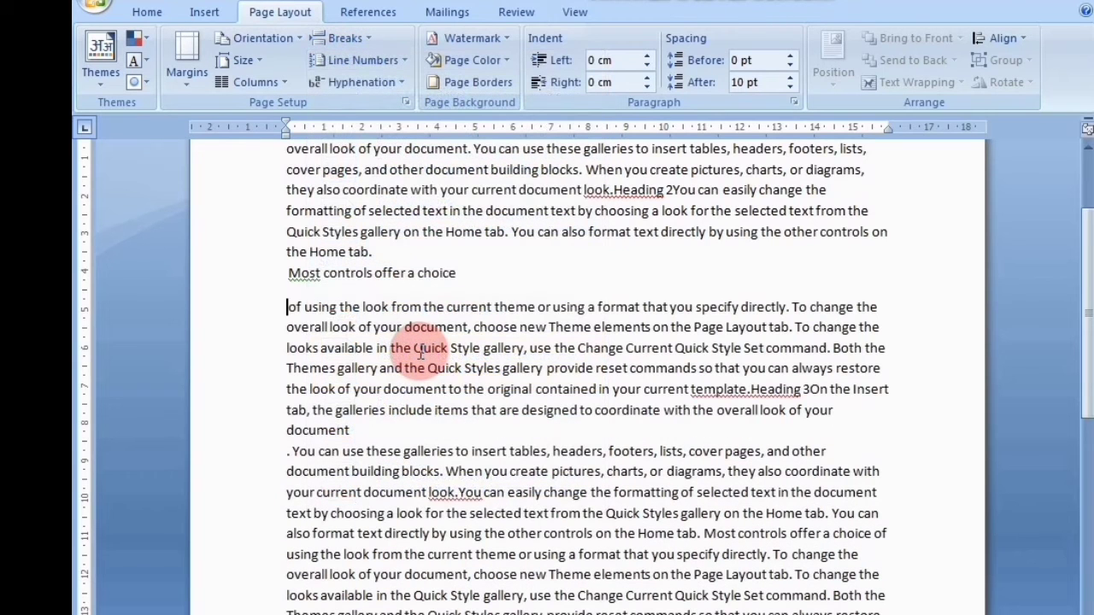
key("ctrl+z")
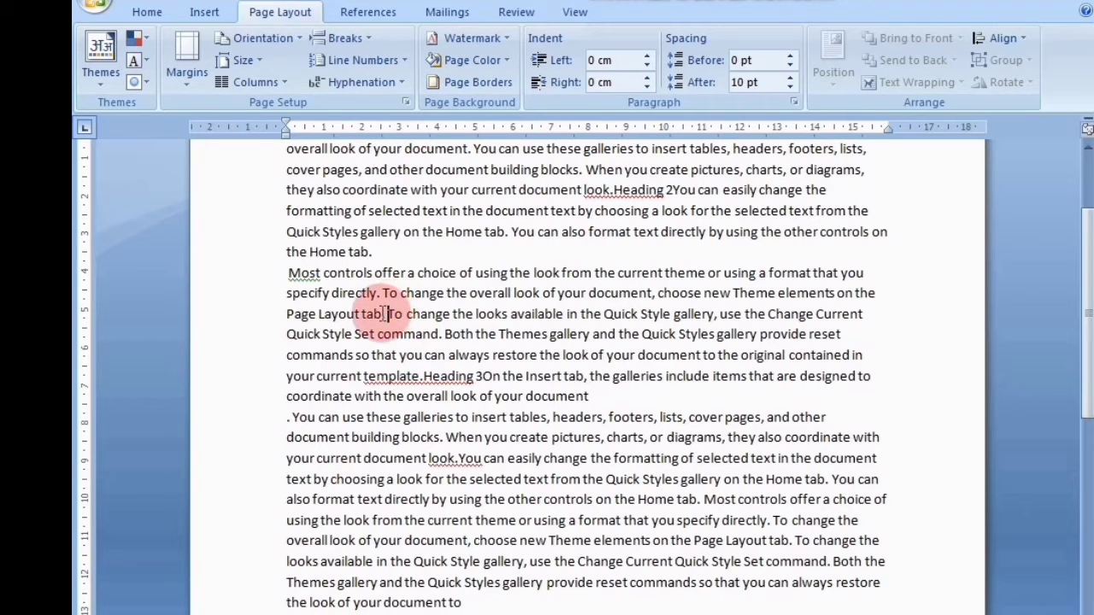
Insert a Continuous section break before "To change the looks available" and undo it.
left_click(346, 38)
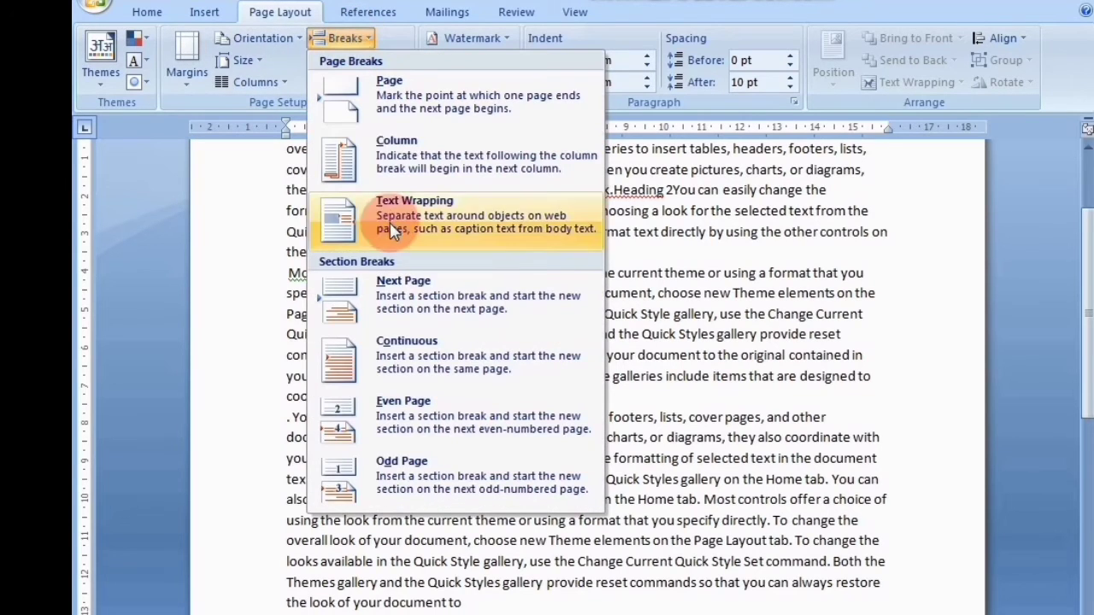
left_click(404, 358)
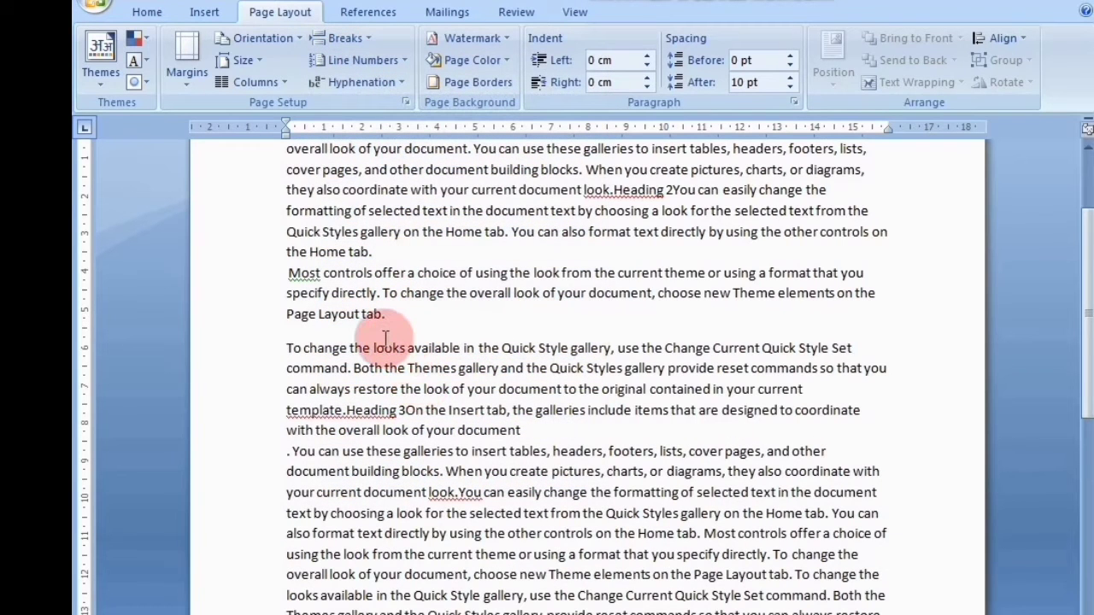
key("ctrl+z")
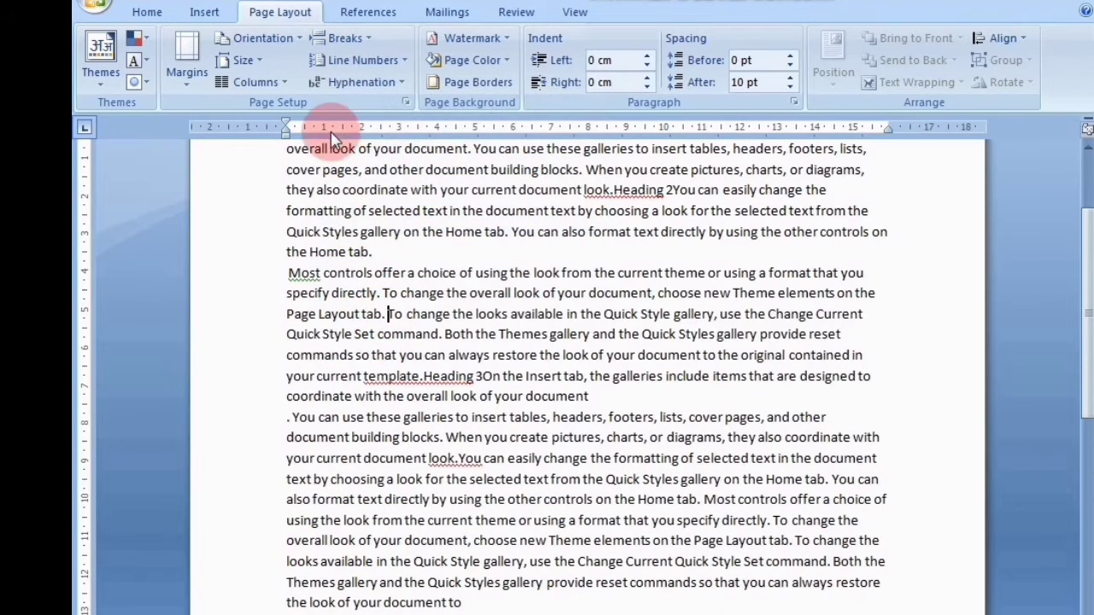
Insert an Even Page section break before "To change the looks available", review the text on both sides, and delete the break.
left_click(344, 41)
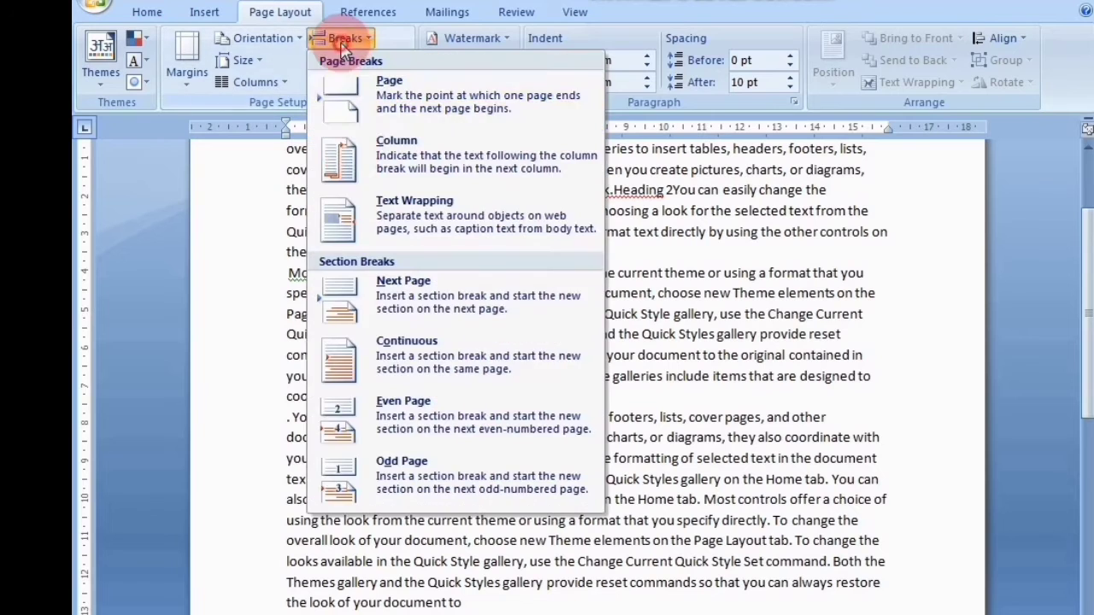
left_click(395, 419)
scroll(388, 412, "up", 5)
scroll(388, 411, "down", 15)
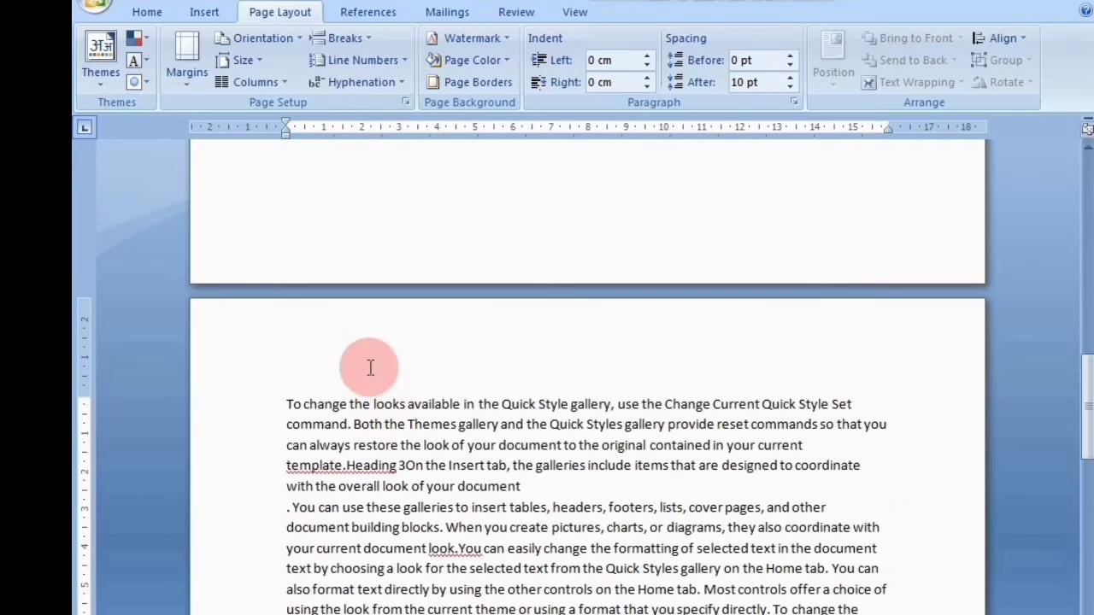
key("BackSpace")
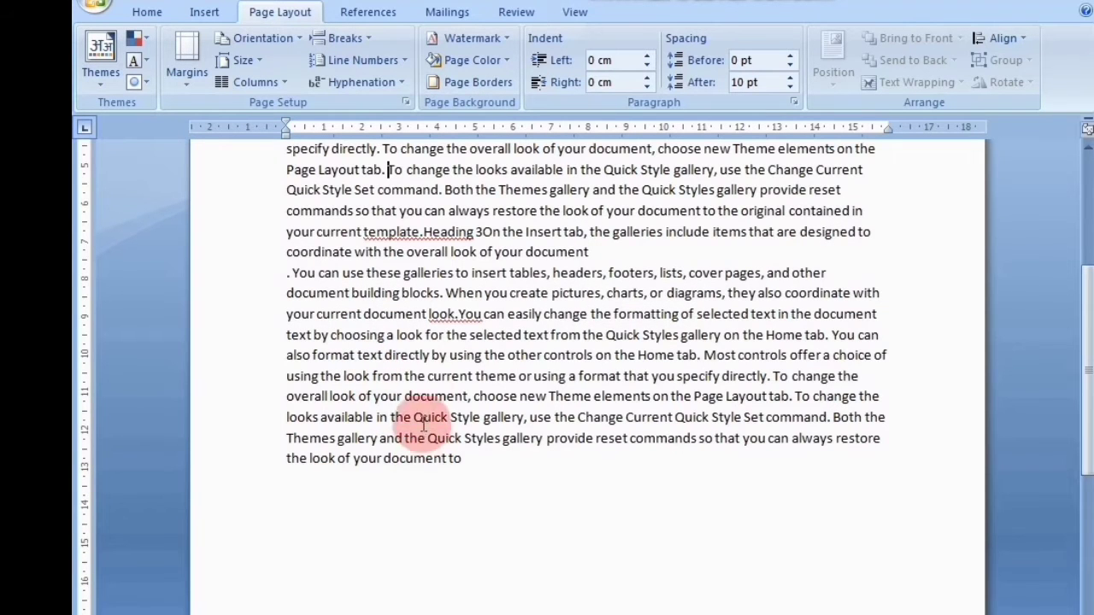
Insert the Even Page section break again after "Page Layout tab.", check where the first section's text ends, and undo the insertion.
left_click(344, 37)
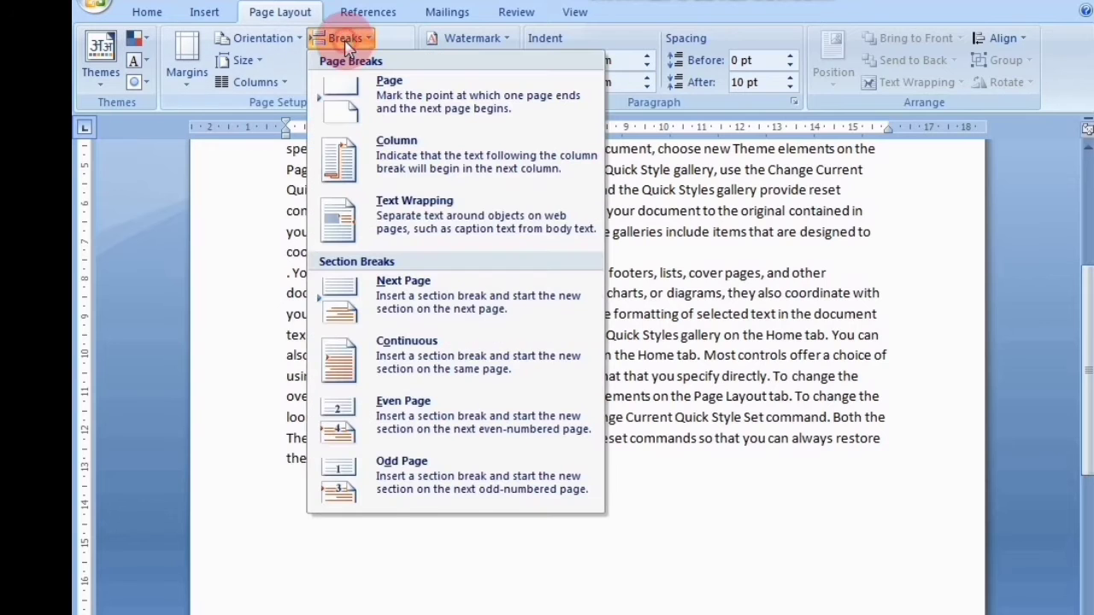
left_click(404, 413)
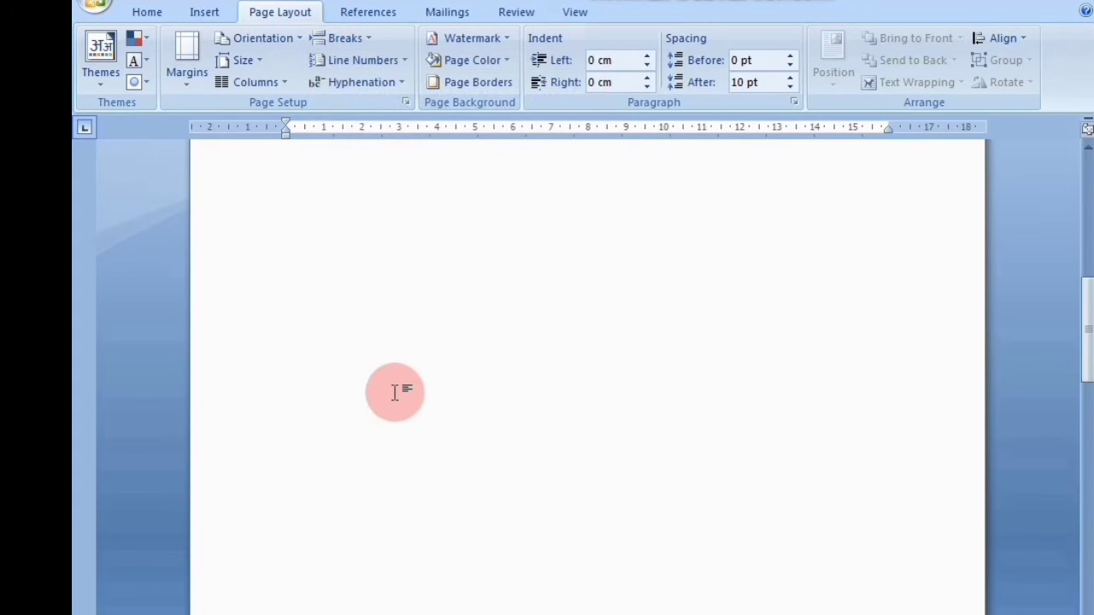
scroll(388, 376, "up", 5)
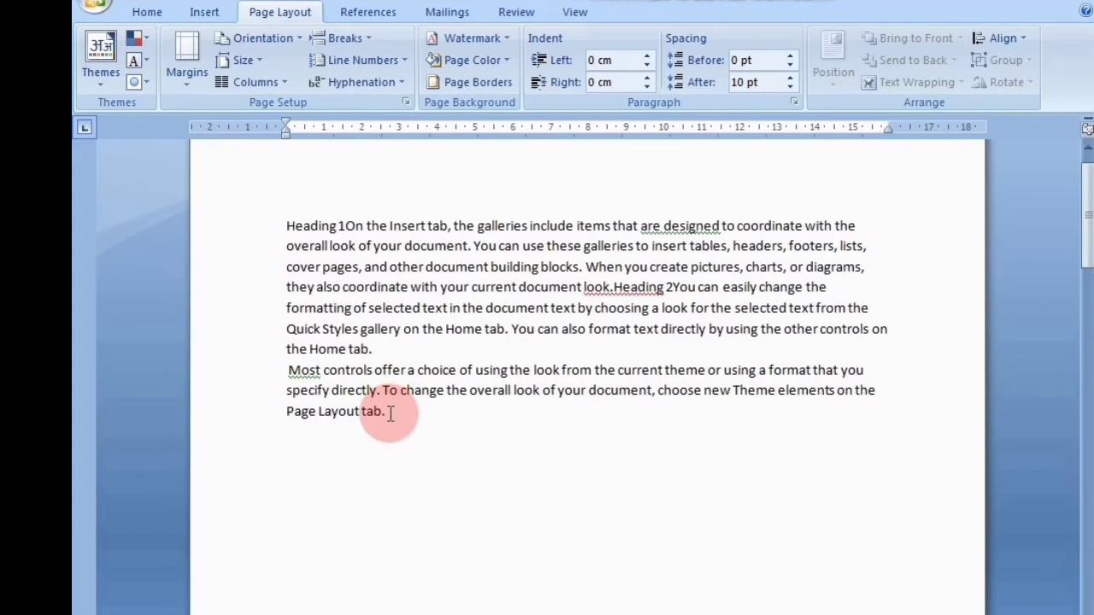
scroll(391, 413, "down", 3)
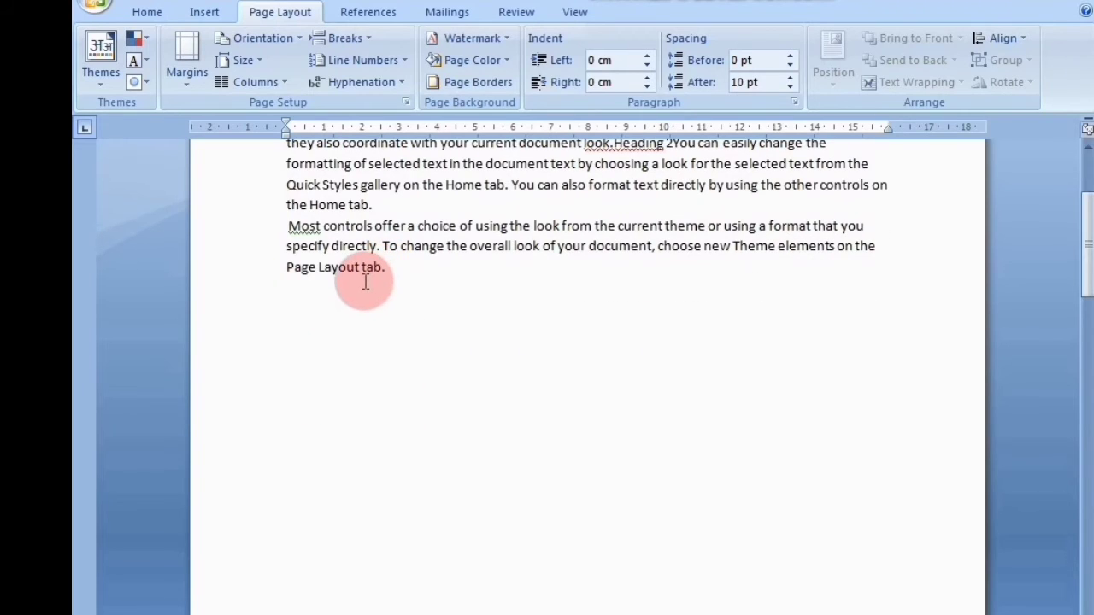
key("ctrl+z")
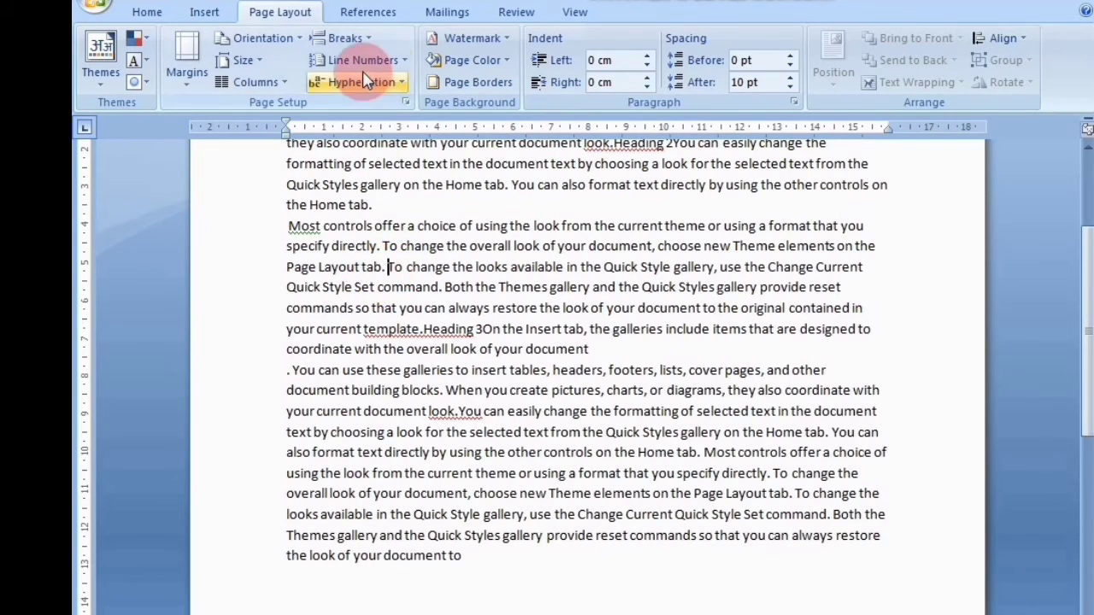
Repeat the Even Page section break before "To change the looks available", compare the pages before and after it, and remove the break.
left_click(356, 43)
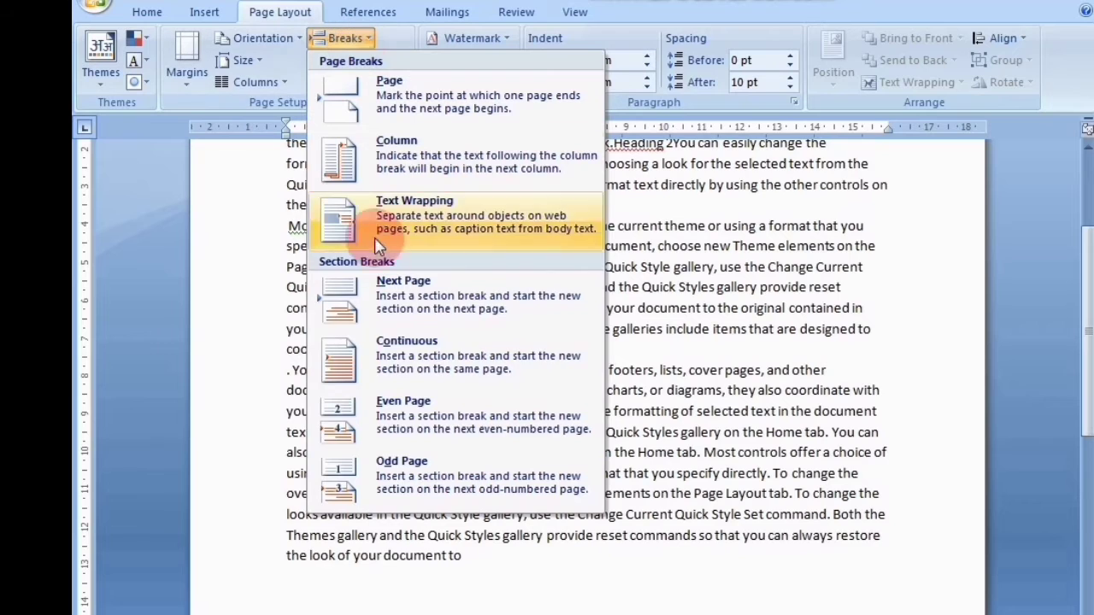
left_click(404, 427)
scroll(397, 402, "up", 5)
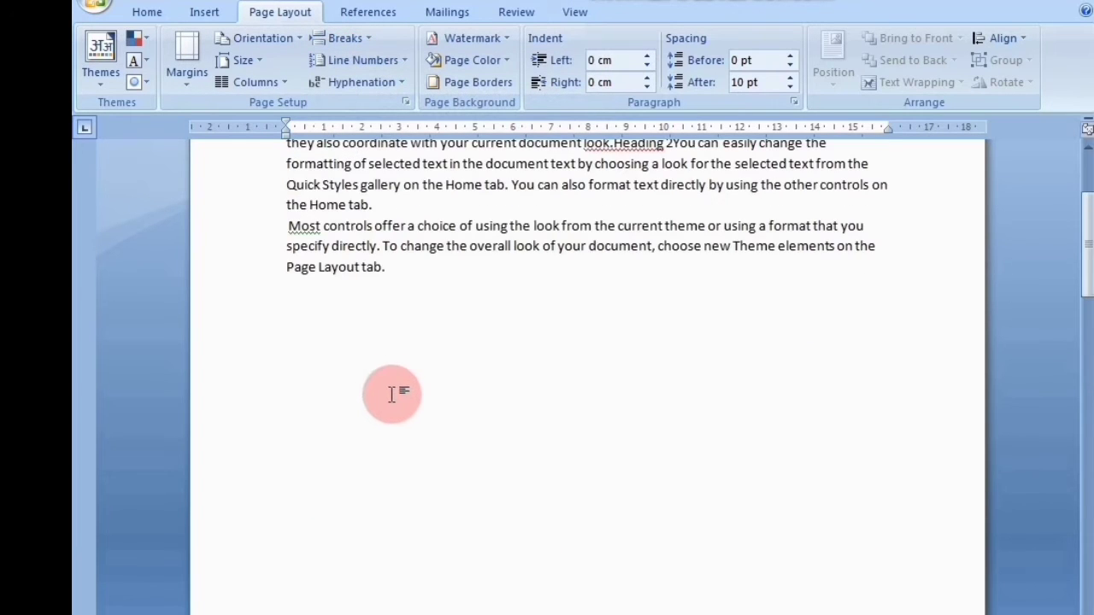
scroll(598, 376, "down", 5)
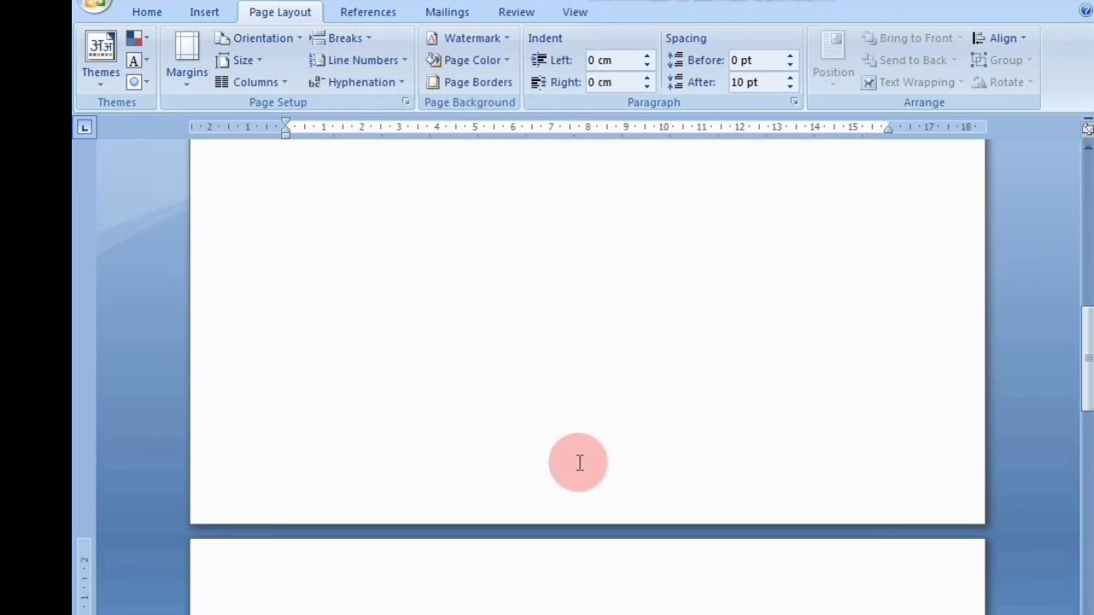
scroll(580, 462, "up", 3)
scroll(579, 463, "down", 4)
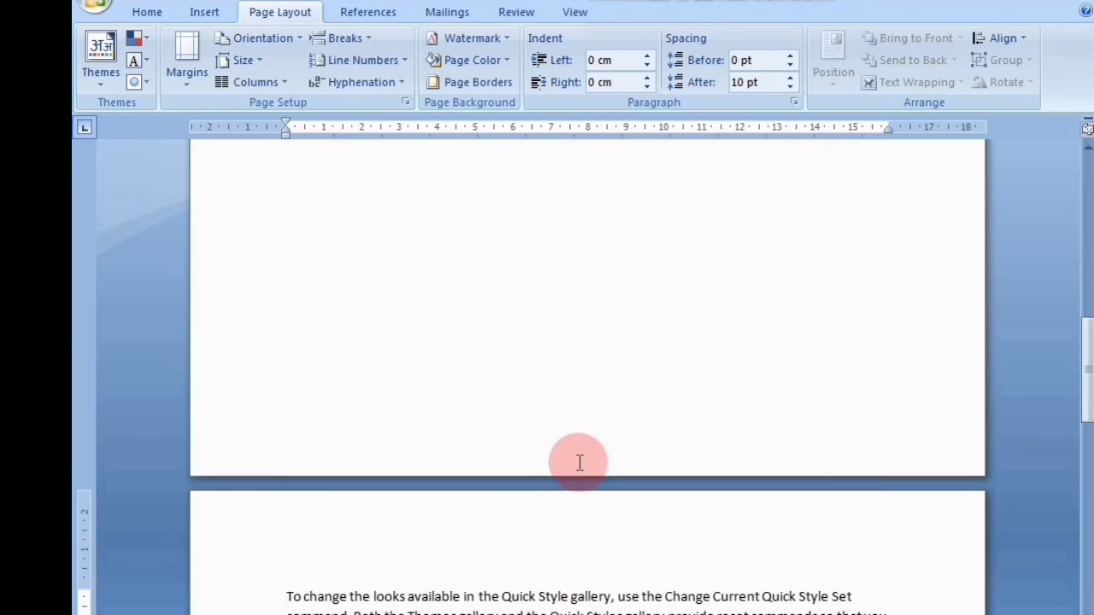
scroll(580, 462, "up", 2)
scroll(442, 416, "up", 3)
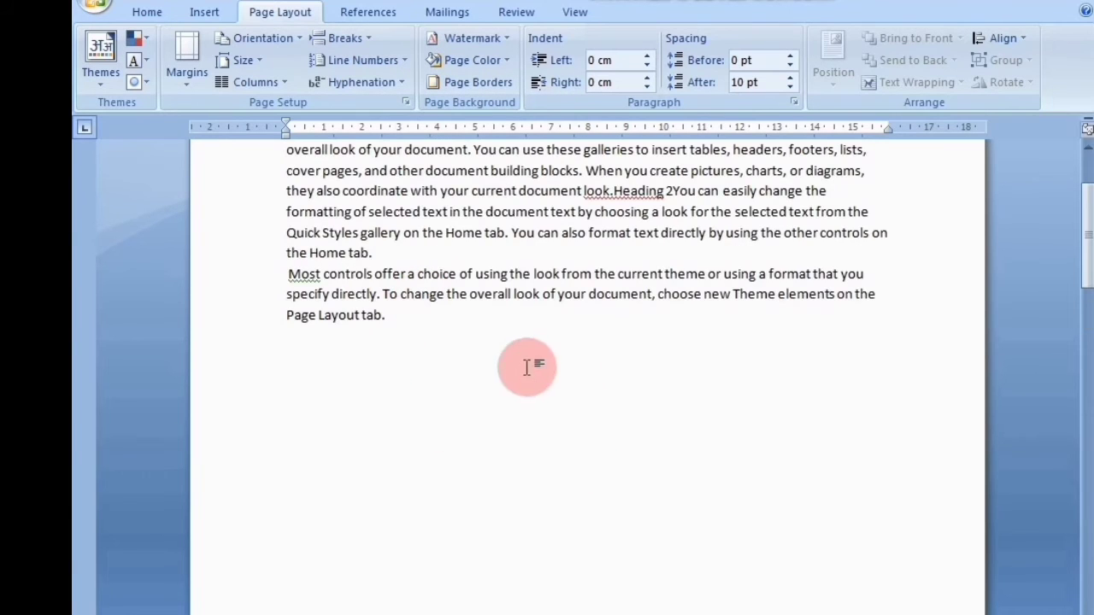
scroll(566, 554, "down", 2)
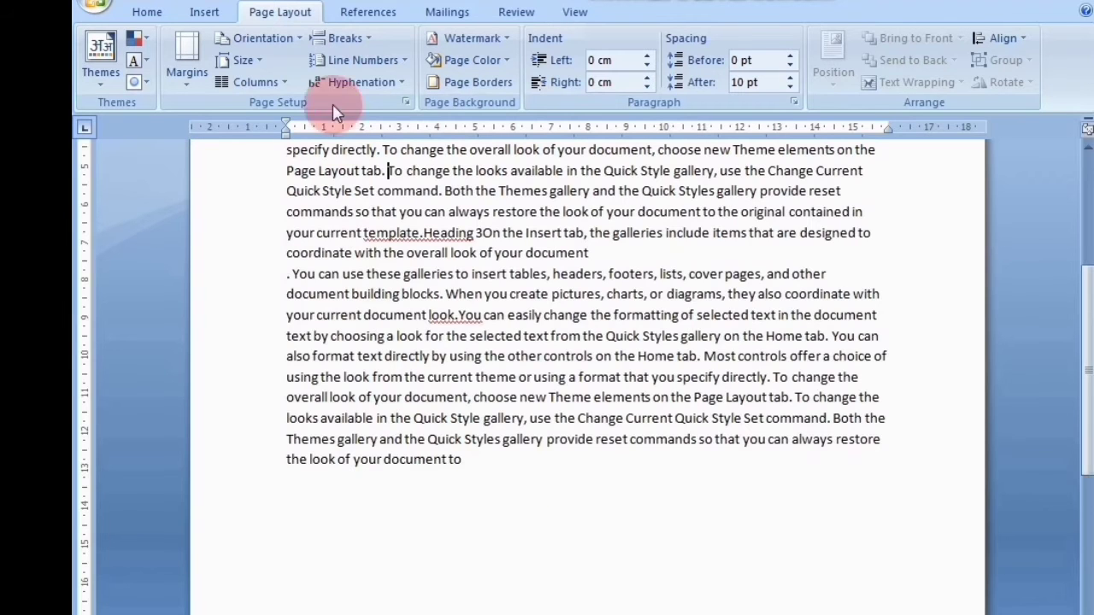
left_click(353, 42)
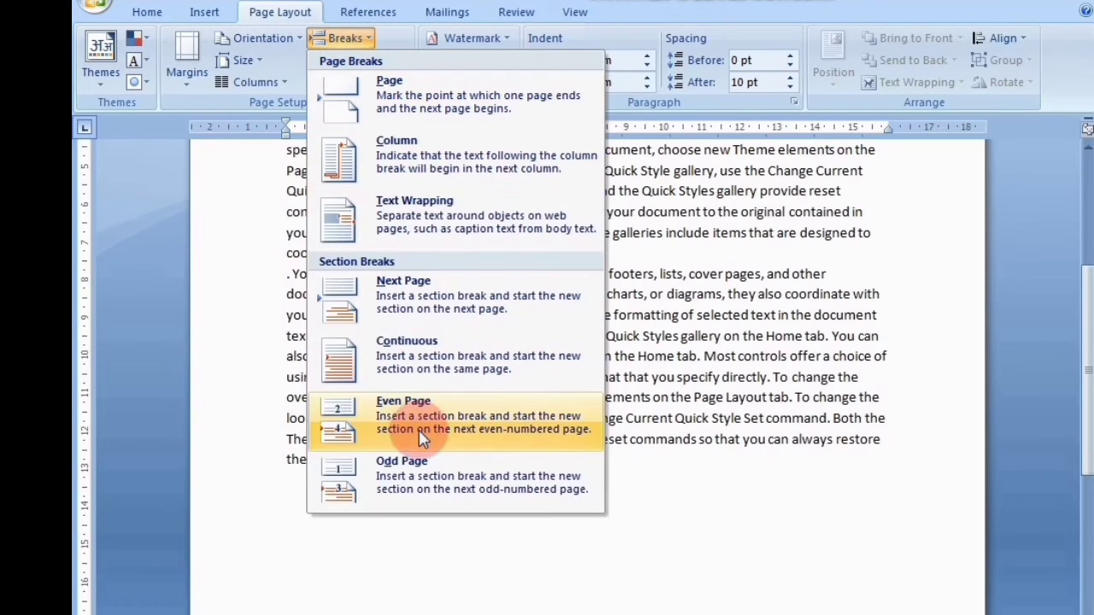
left_click(428, 478)
left_click(708, 500)
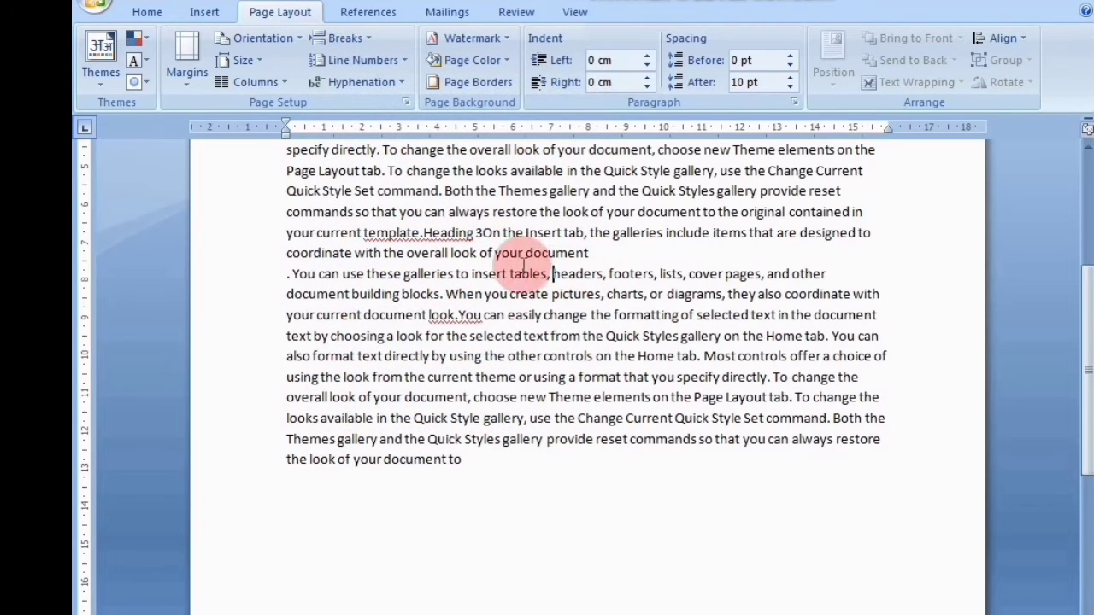
left_click(355, 82)
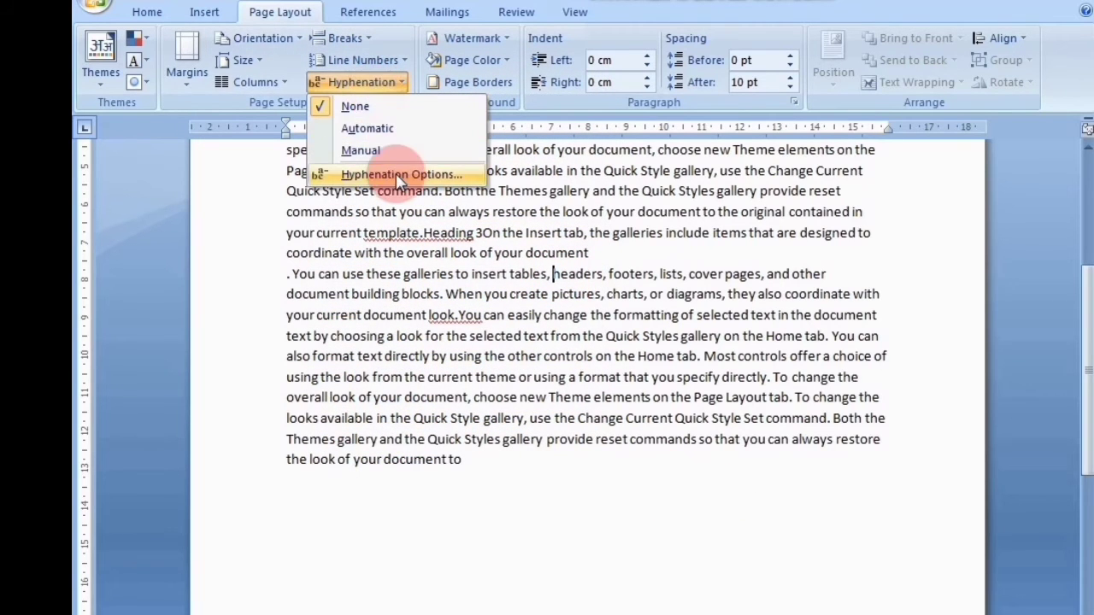
left_click(370, 60)
left_click(364, 40)
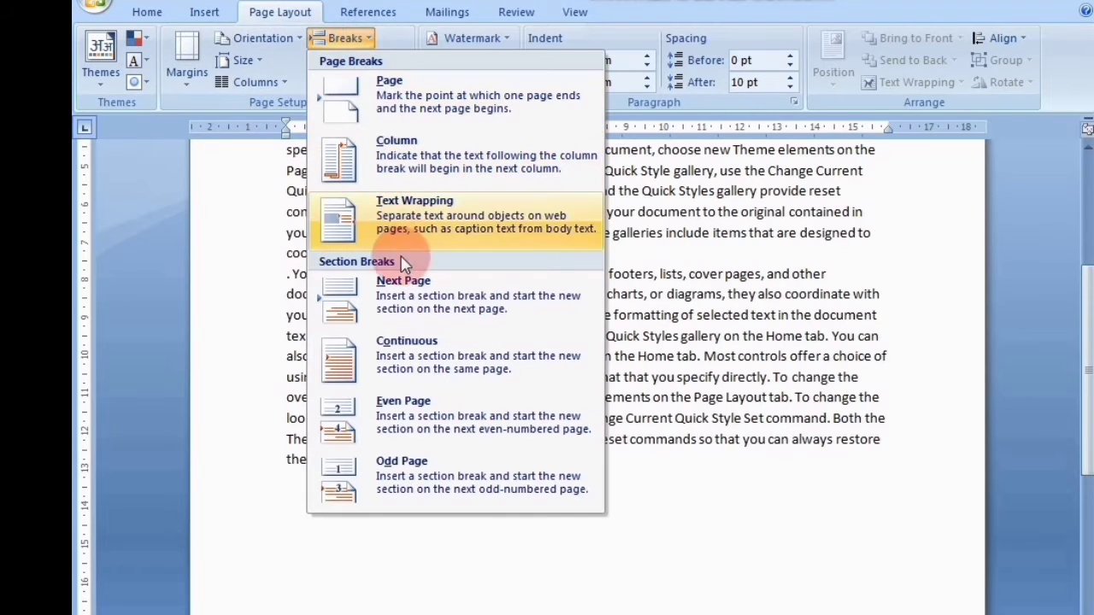
Insert an Odd Page section break before "headers, footers, lists", look at the page before it, and undo the break.
left_click(432, 477)
scroll(445, 480, "up", 6)
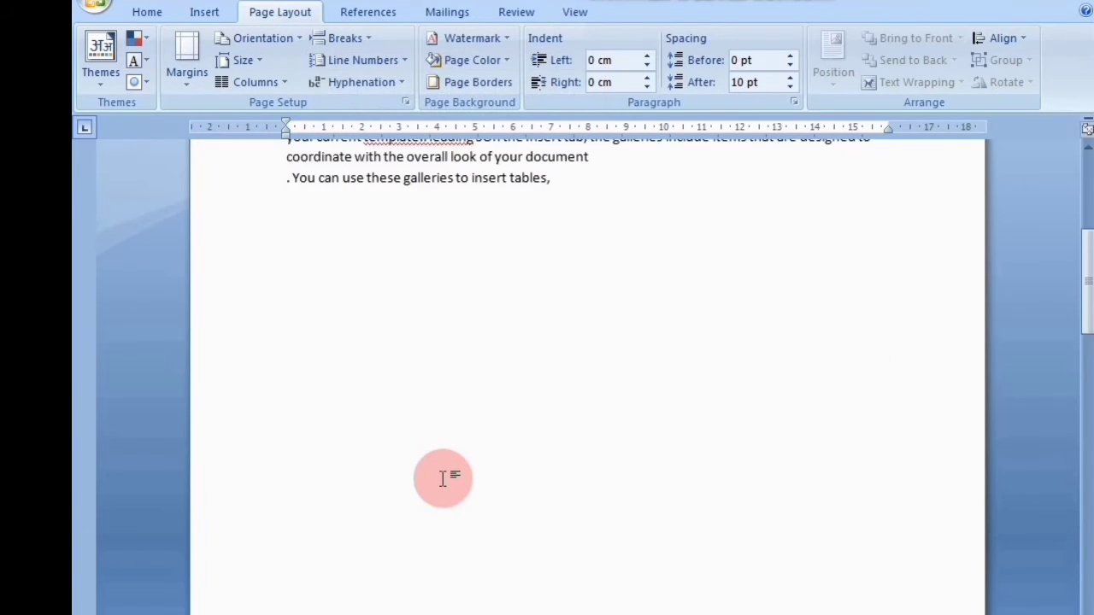
key("ctrl+z")
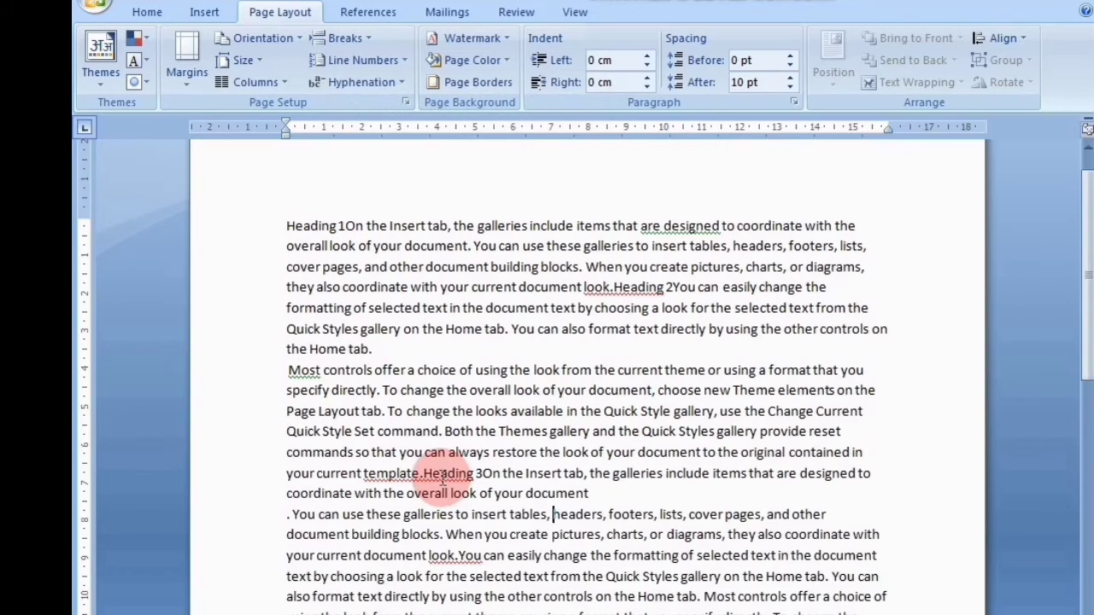
scroll(419, 466, "down", 2)
left_click(376, 42)
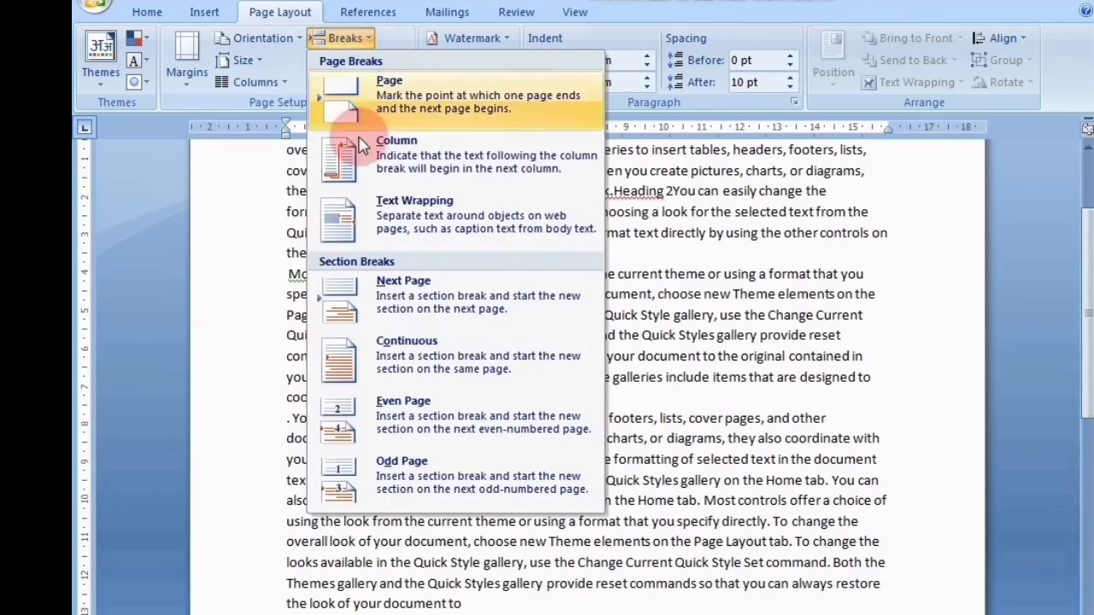
left_click(205, 416)
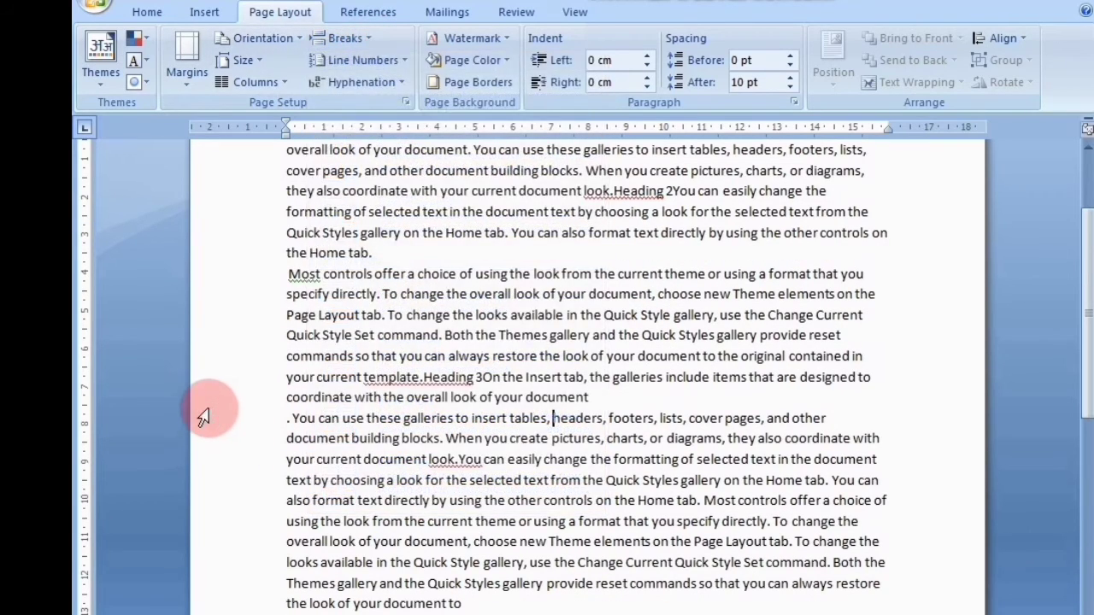
Turn on Continuous line numbering, review the numbers from the first to the last line of text, and undo it.
left_click(364, 59)
left_click(364, 60)
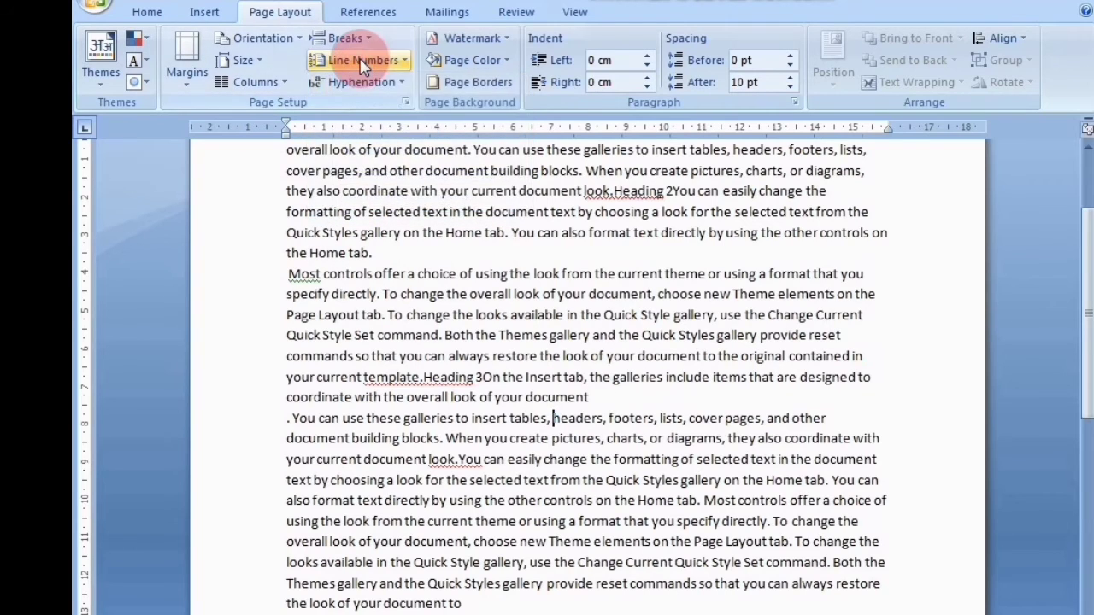
left_click(363, 60)
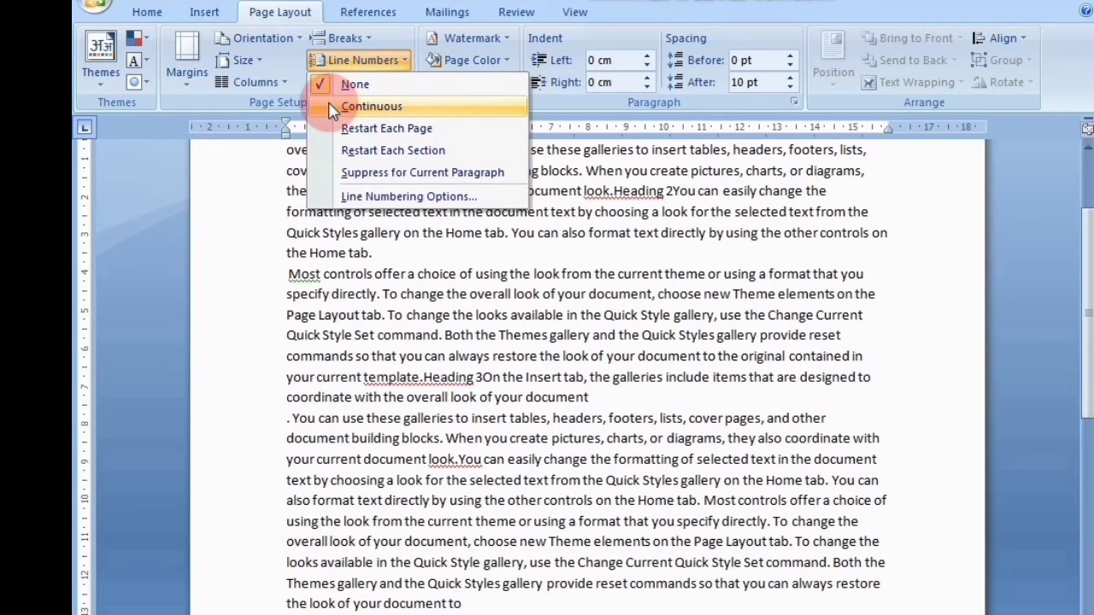
left_click(369, 106)
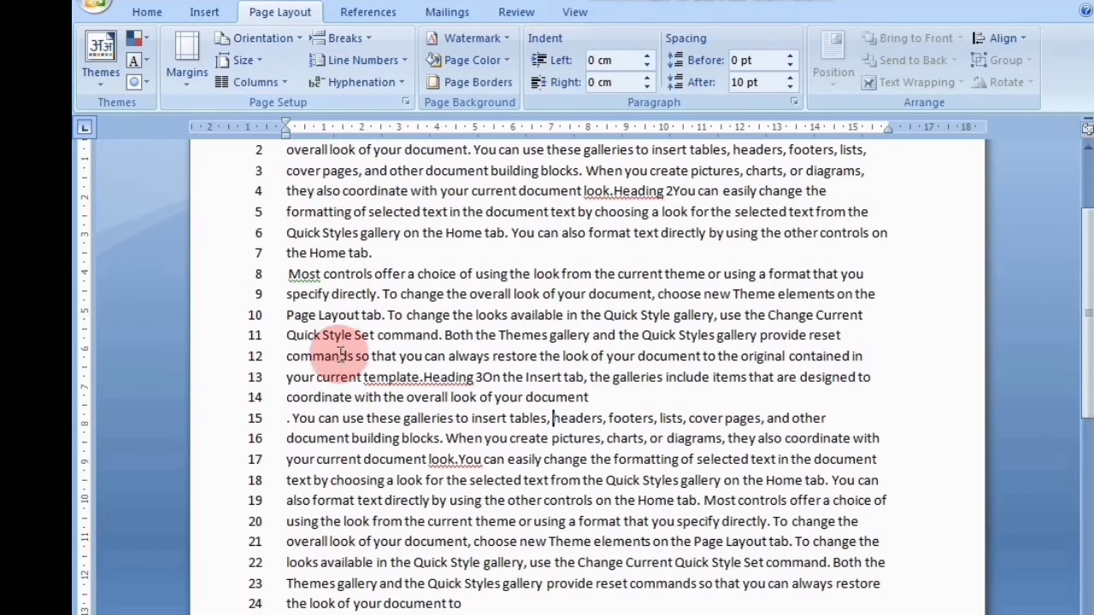
scroll(340, 354, "up", 2)
scroll(340, 354, "down", 8)
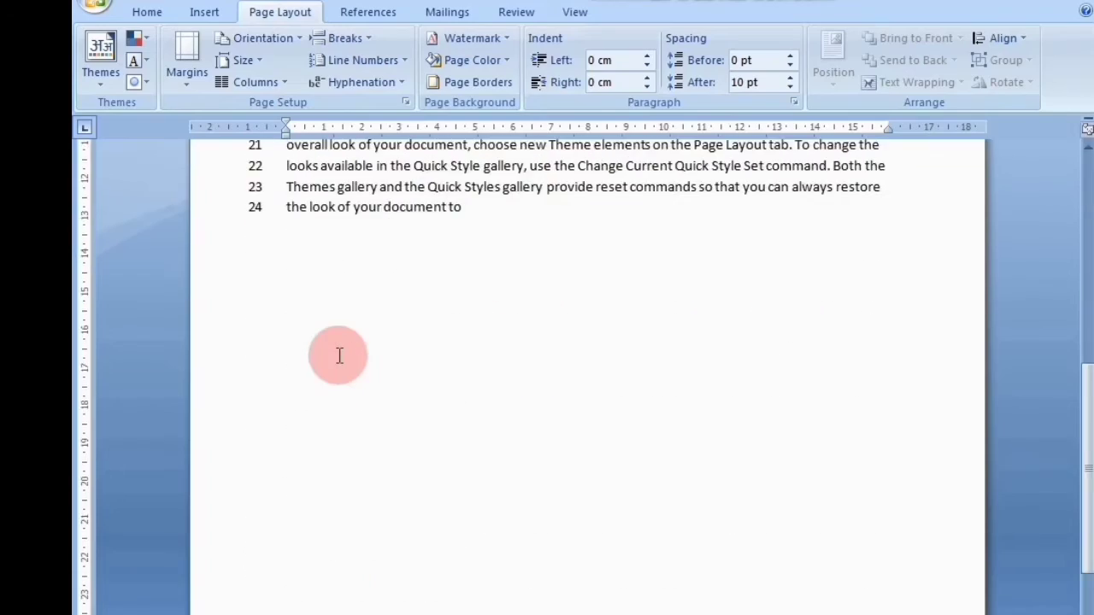
scroll(339, 354, "up", 5)
scroll(340, 354, "up", 4)
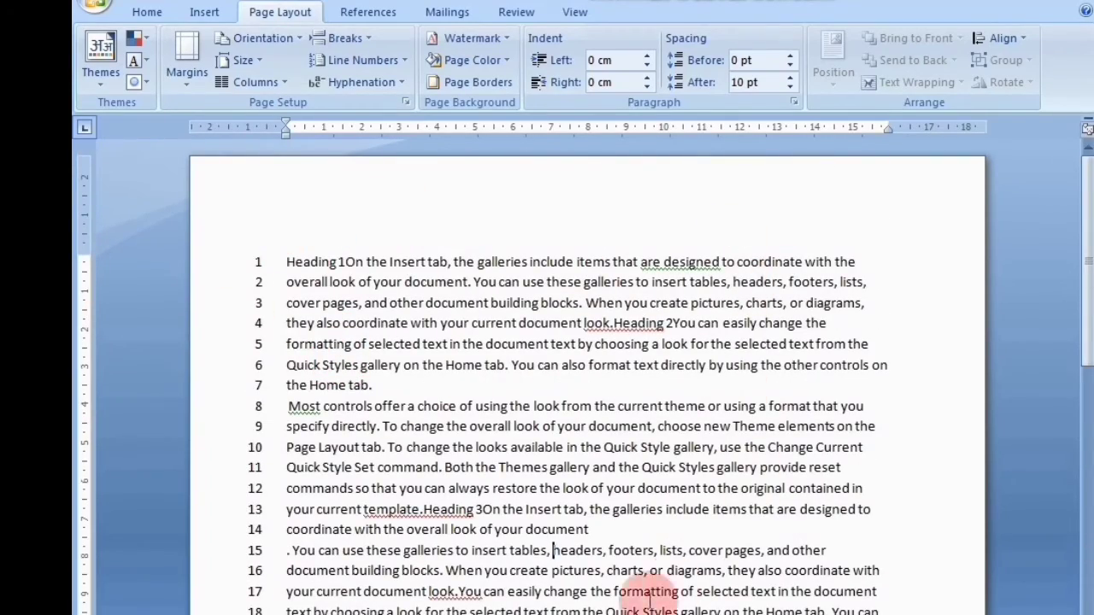
scroll(264, 550, "down", 1)
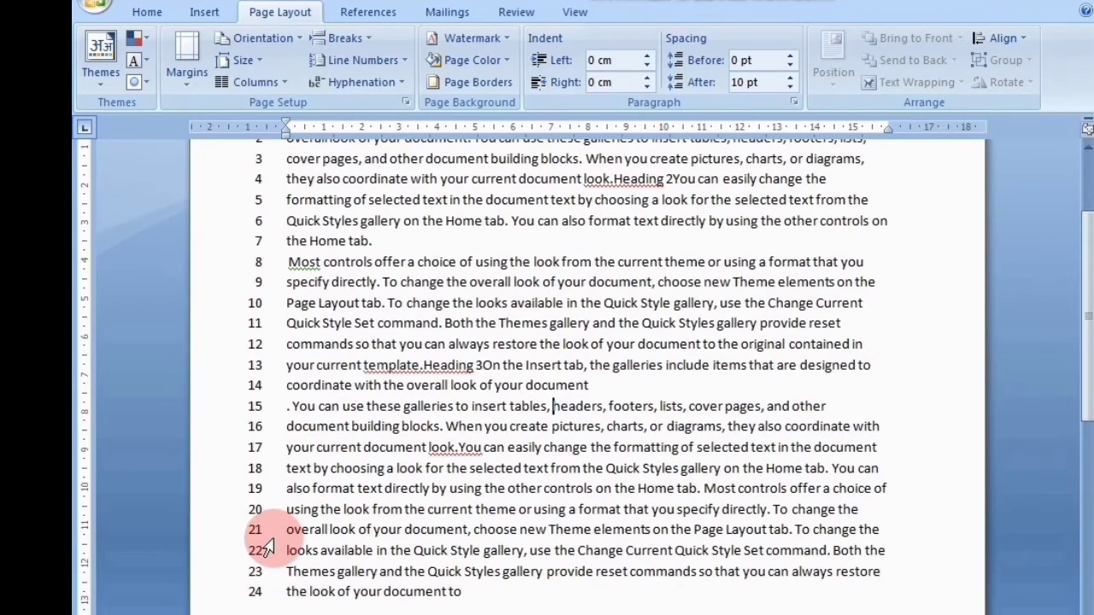
scroll(268, 548, "up", 1)
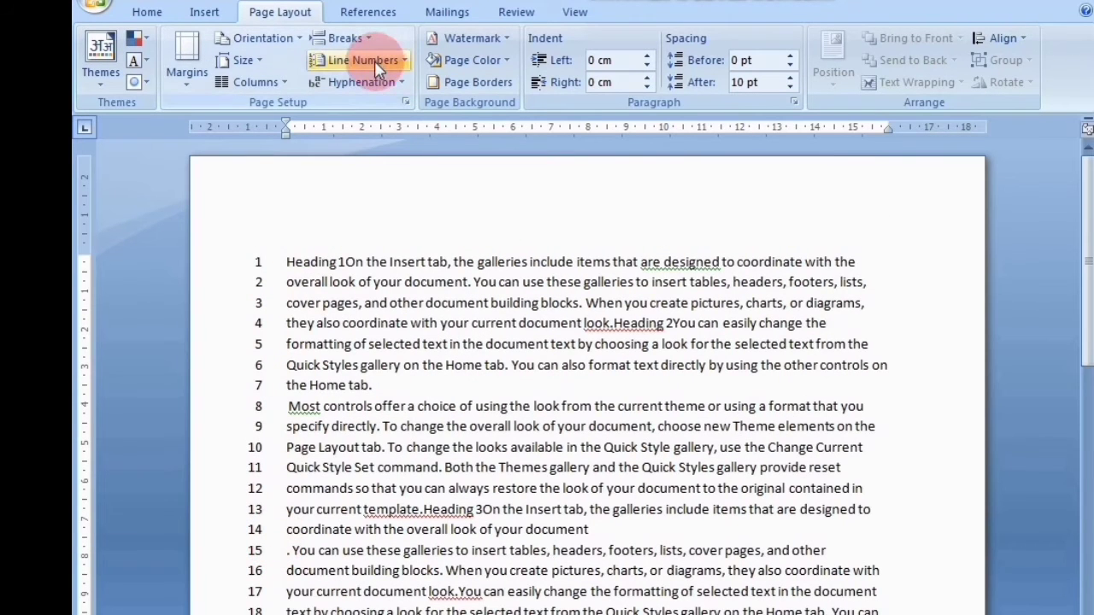
key("ctrl+z")
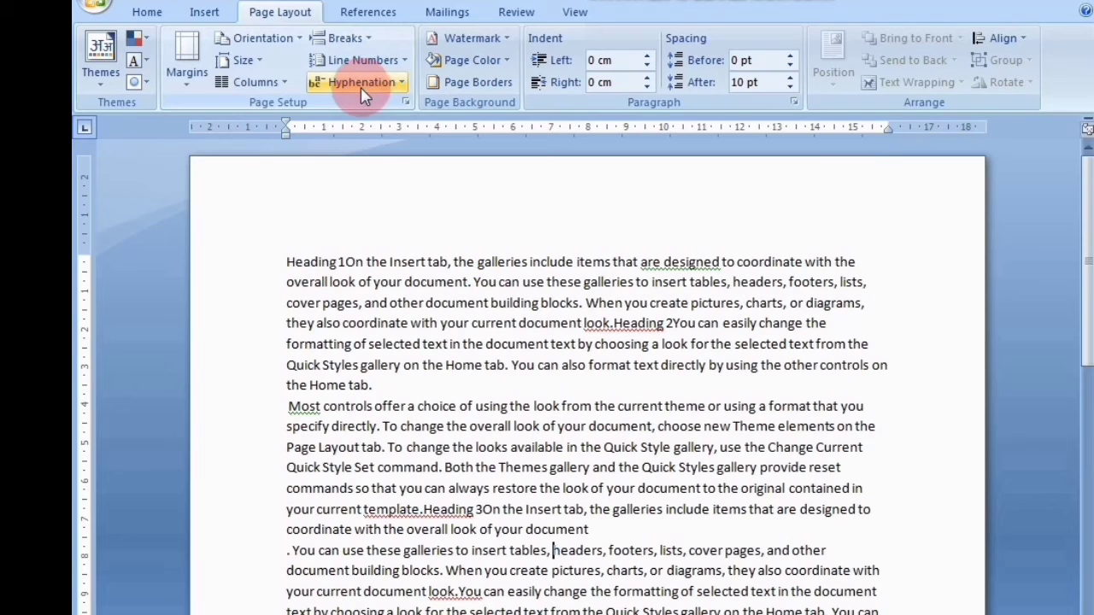
Set line numbering to Restart Each Page and review the numbers throughout the document.
left_click(362, 60)
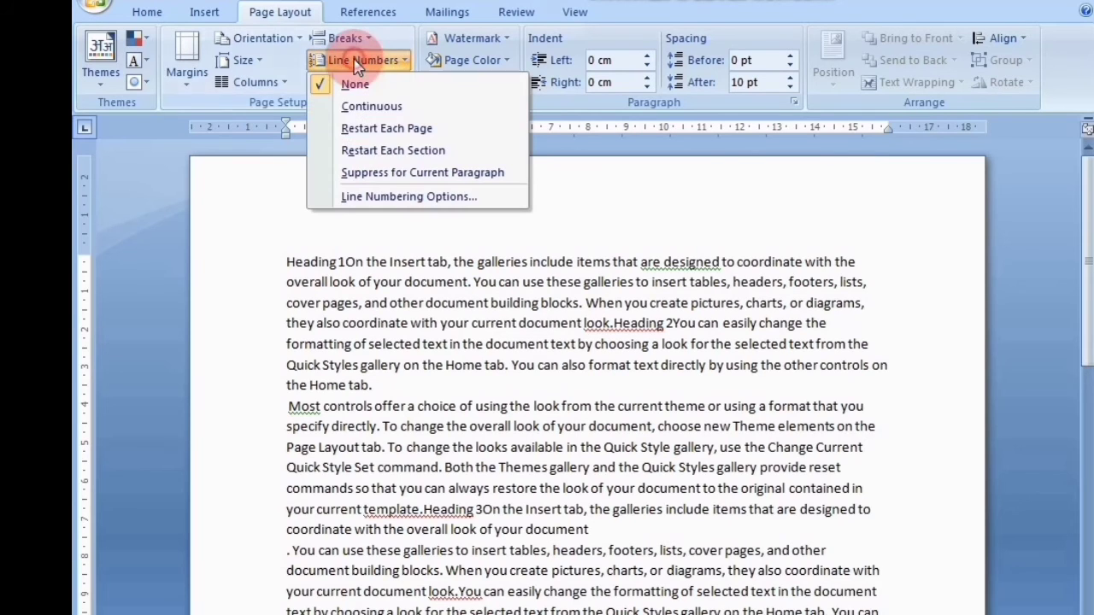
left_click(359, 137)
scroll(364, 183, "down", 7)
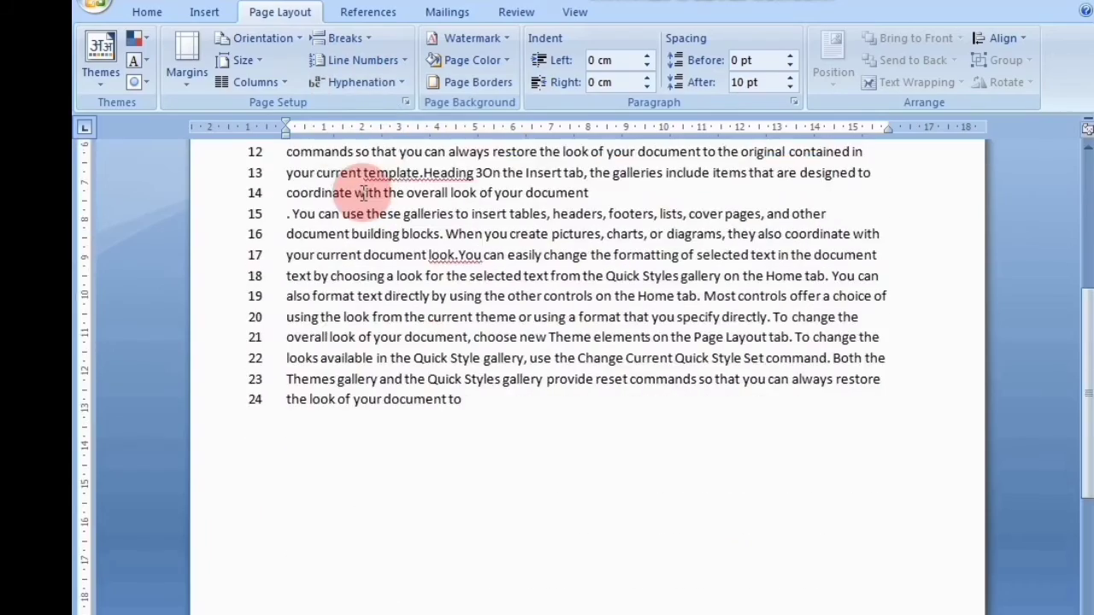
scroll(363, 189, "up", 6)
scroll(363, 193, "up", 1)
scroll(364, 193, "down", 5)
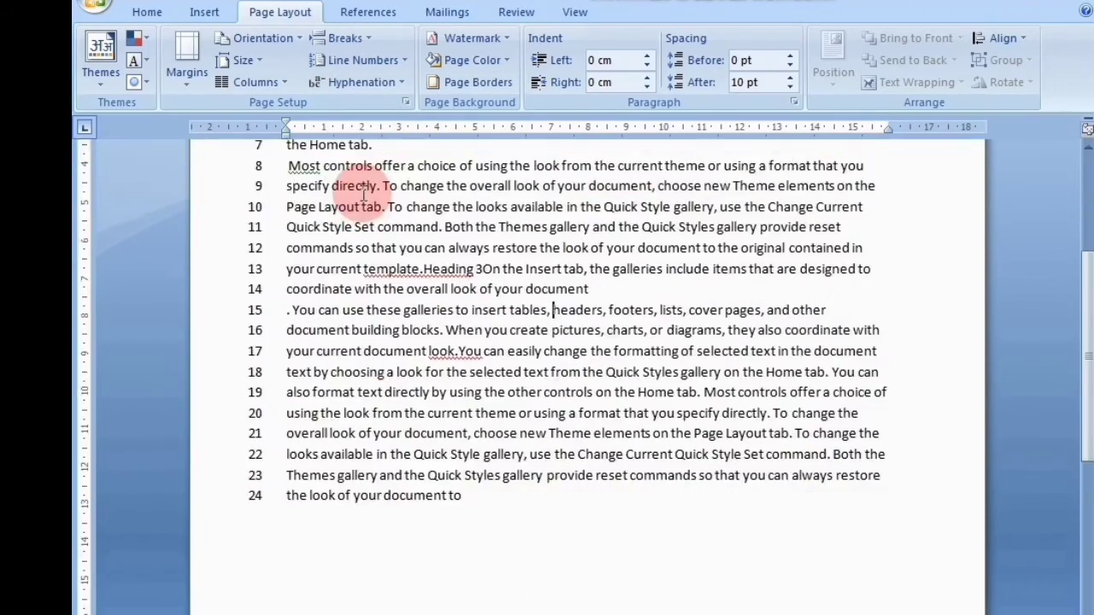
scroll(363, 193, "up", 5)
scroll(363, 193, "down", 2)
scroll(363, 193, "up", 1)
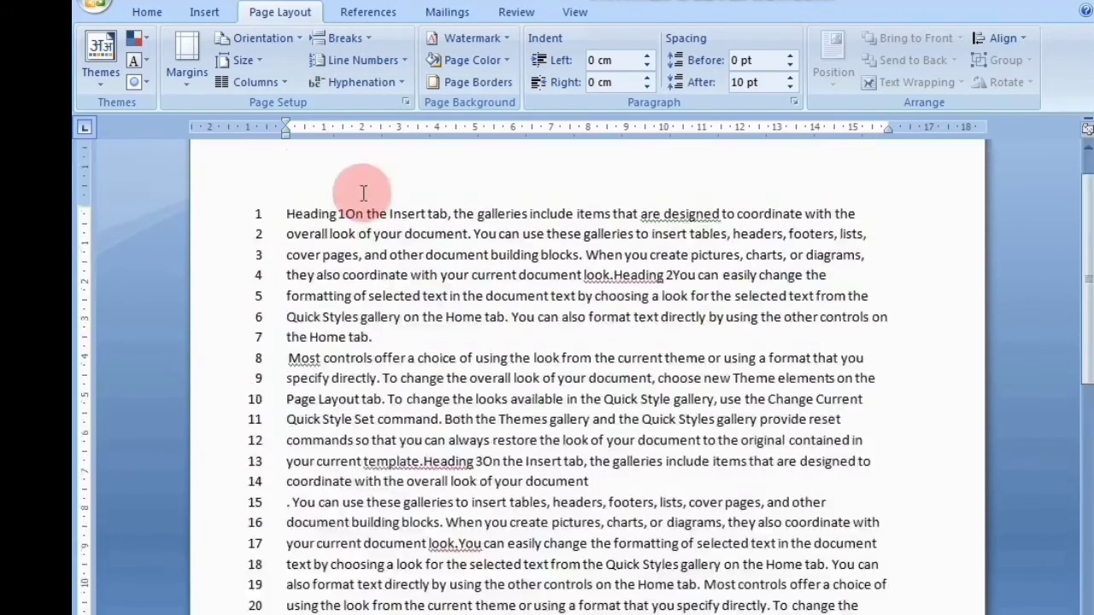
Try Restart Each Section line numbering on the document, review the text to its end, and undo the numbering.
left_click(365, 60)
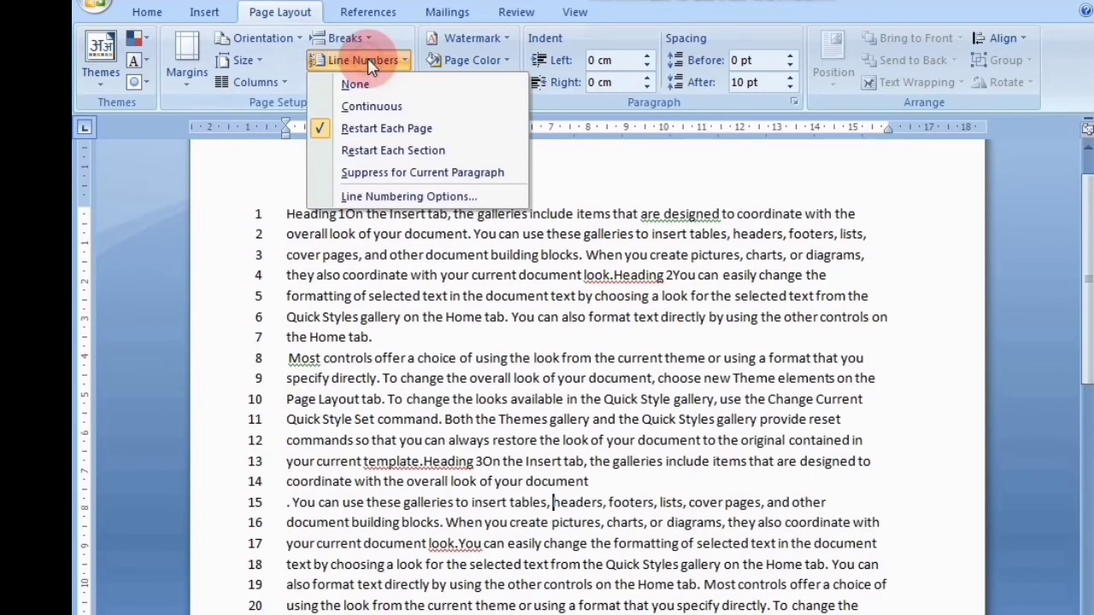
left_click(369, 152)
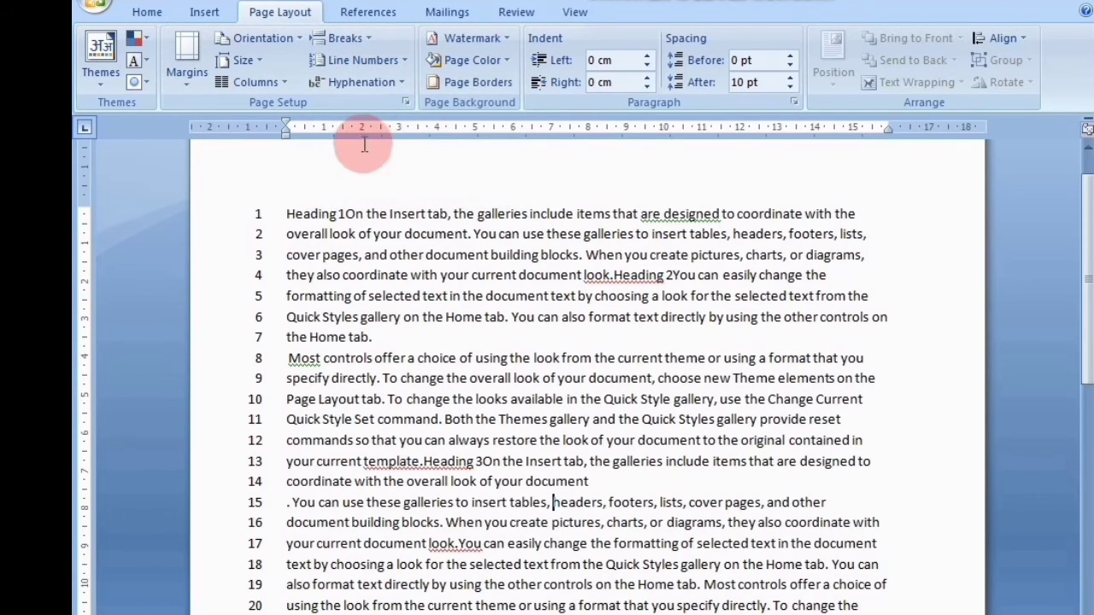
left_click(364, 60)
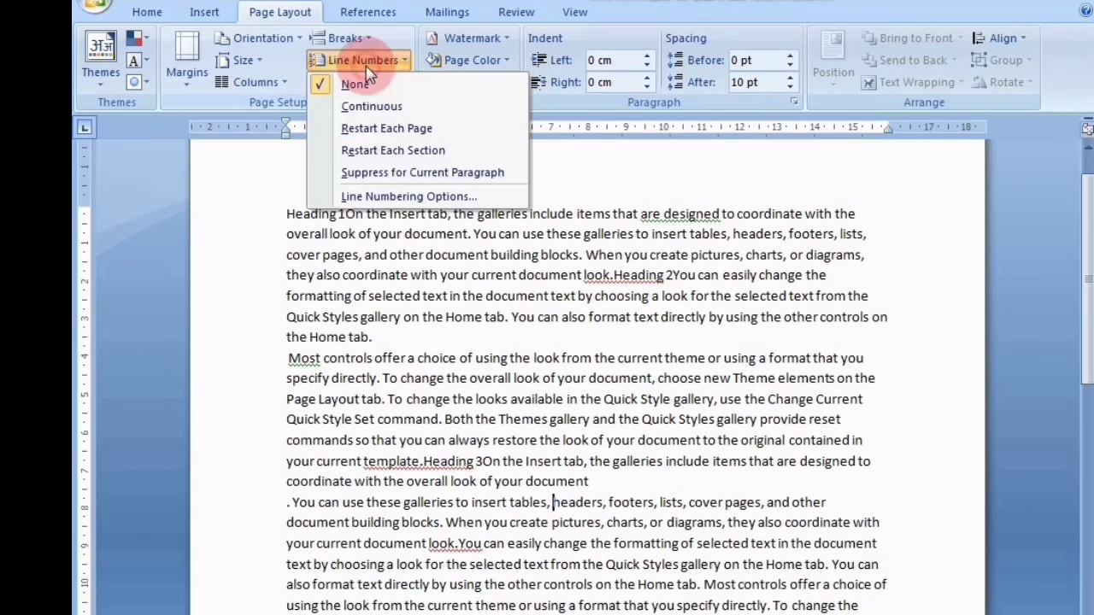
left_click(379, 152)
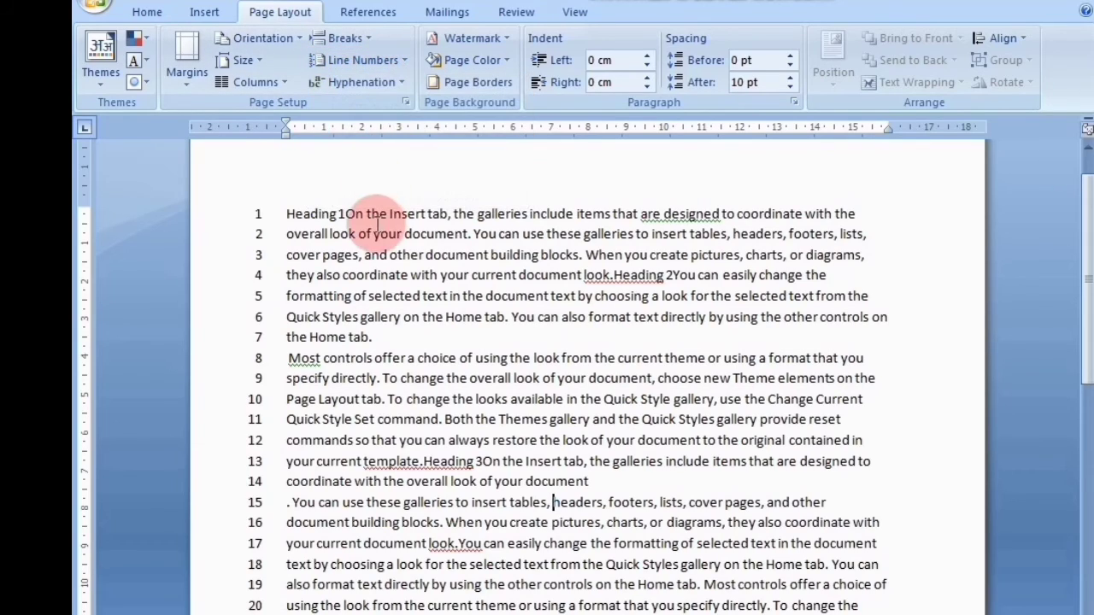
scroll(379, 220, "down", 4)
scroll(379, 220, "down", 1)
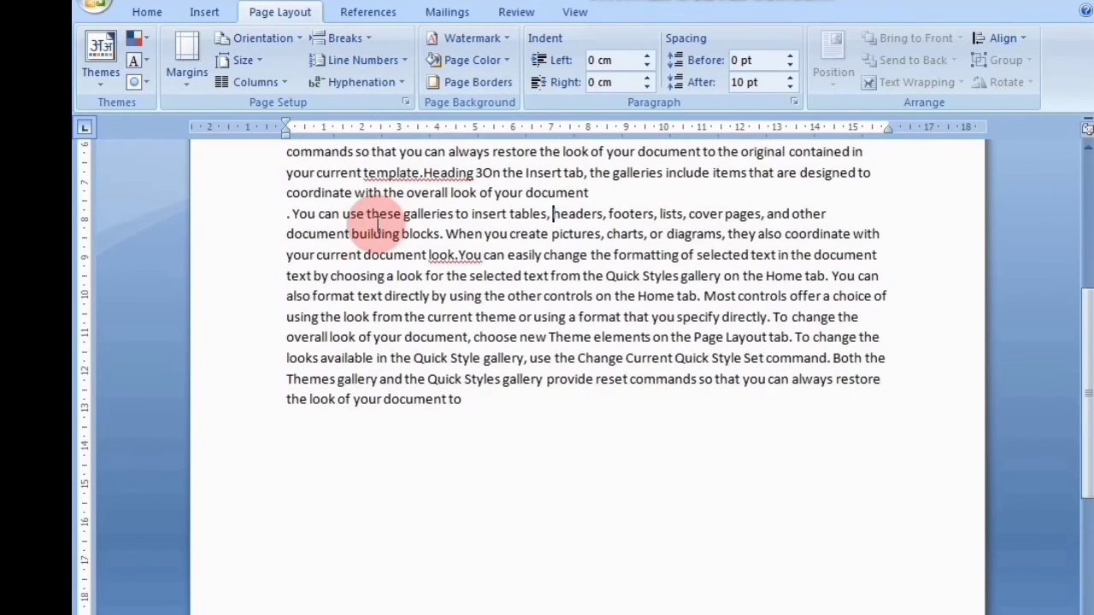
scroll(378, 221, "up", 5)
Suppress line numbers for the current paragraph, apply Restart Each Section numbering, and turn the suppression off again.
left_click(363, 60)
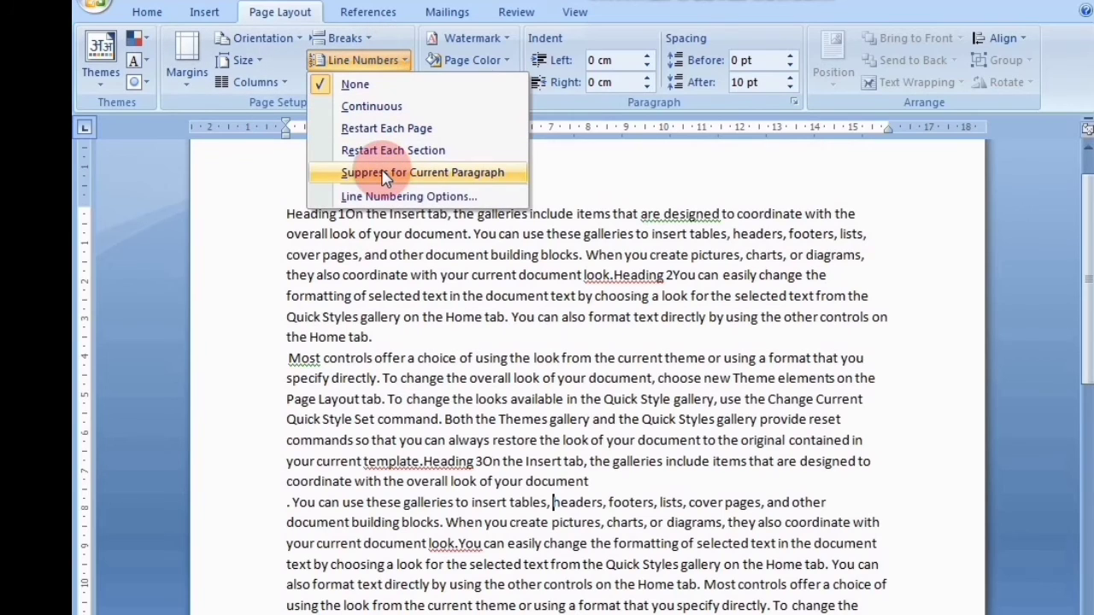
left_click(384, 173)
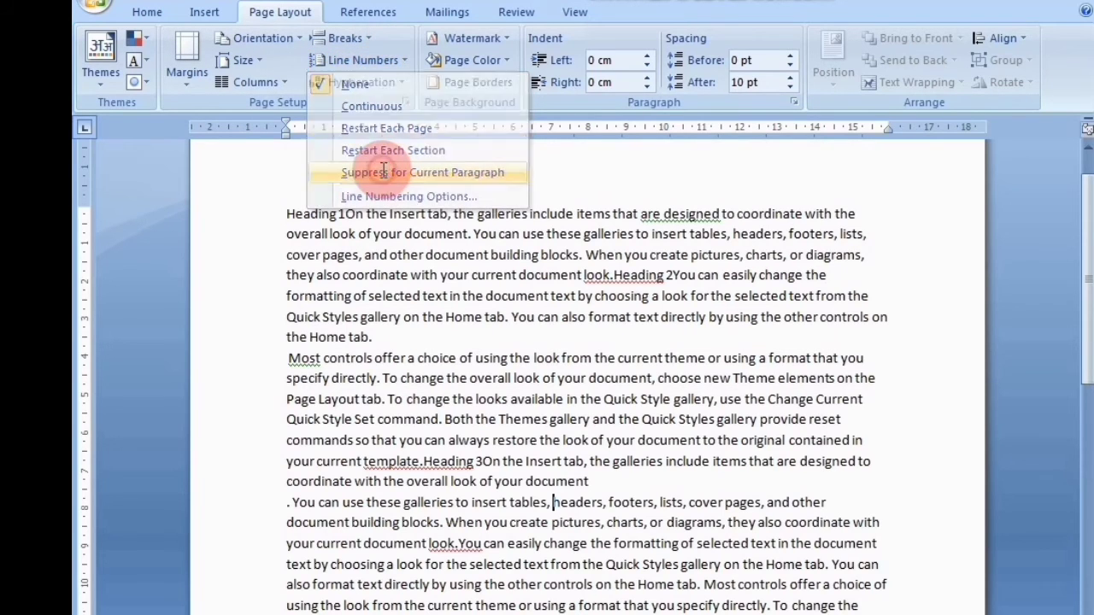
left_click(375, 60)
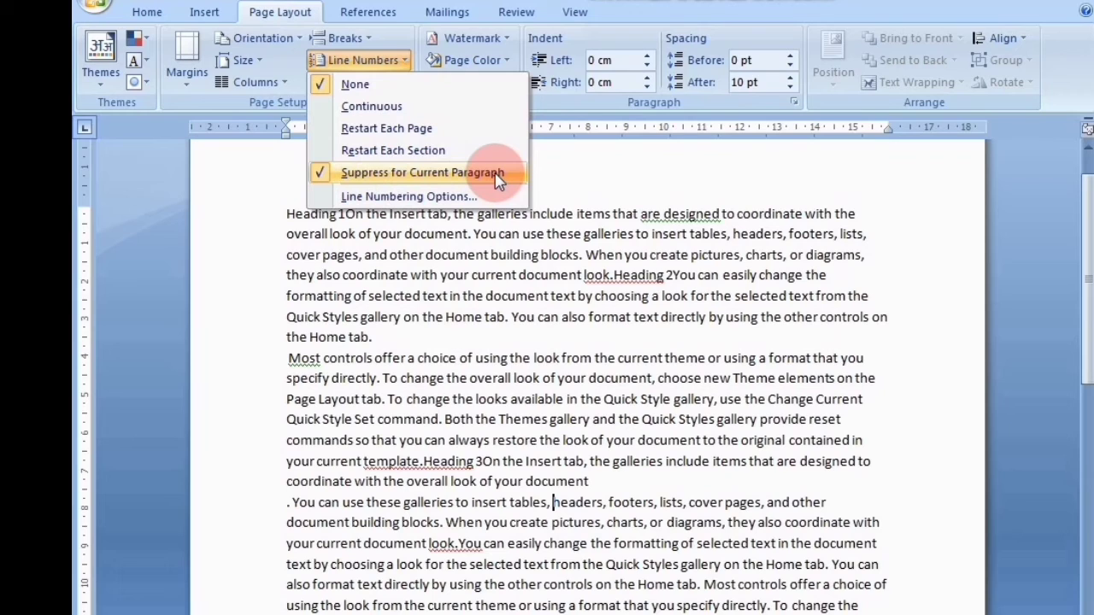
left_click(391, 152)
left_click(389, 62)
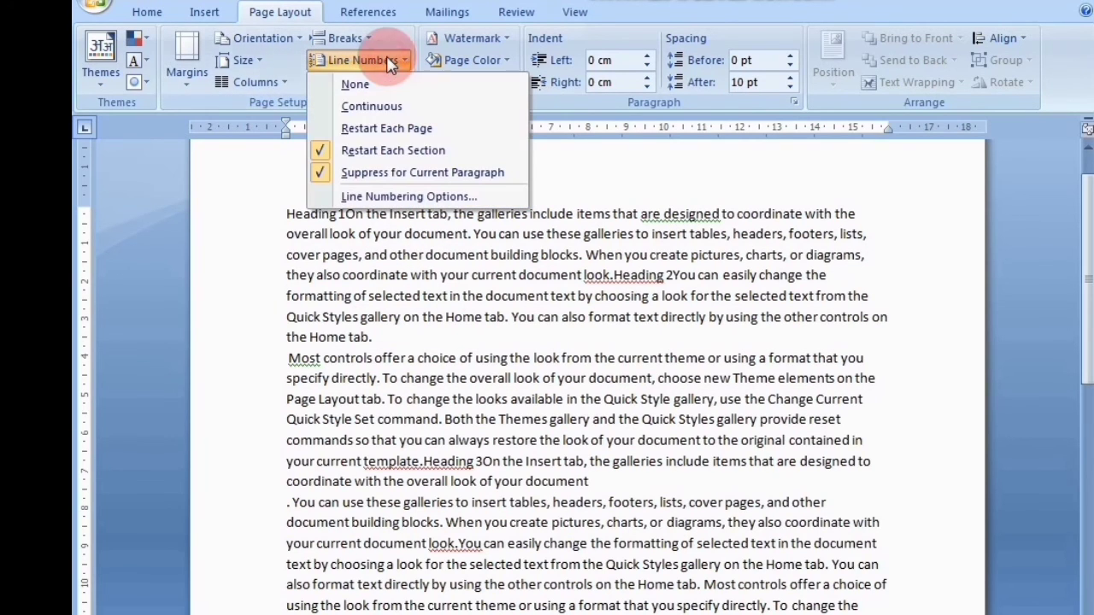
left_click(319, 171)
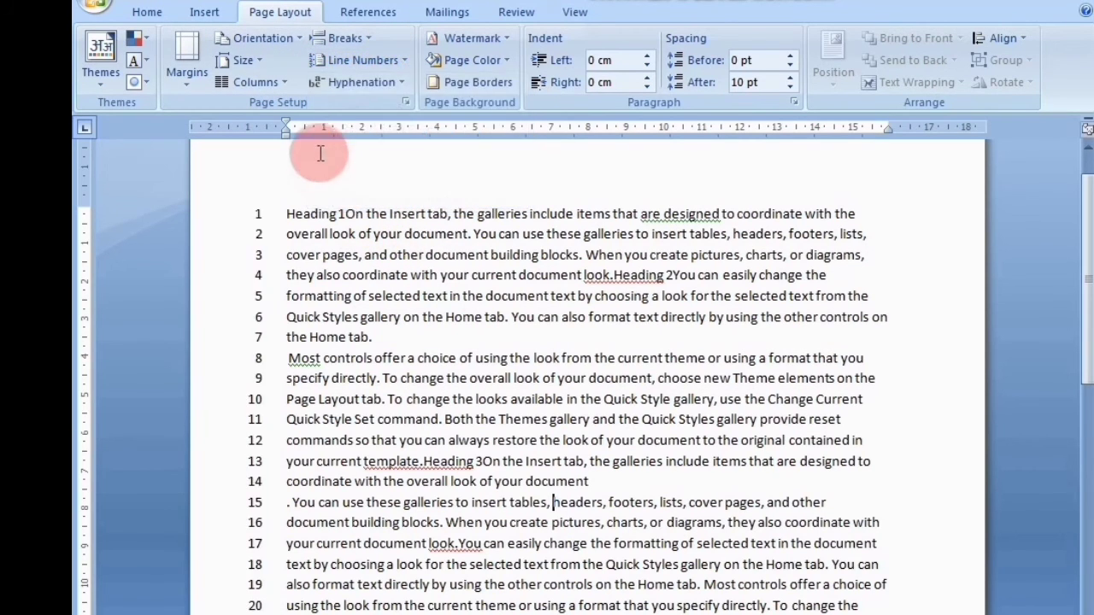
Reapply Restart Each Section line numbering, and set the document's line numbers back to None.
left_click(359, 60)
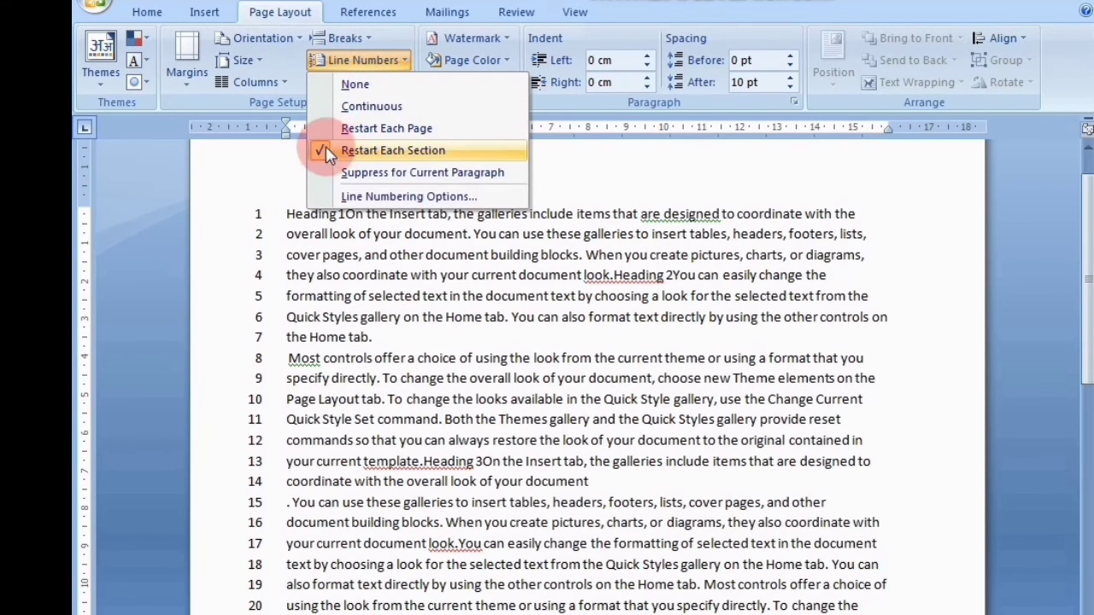
left_click(324, 150)
left_click(354, 61)
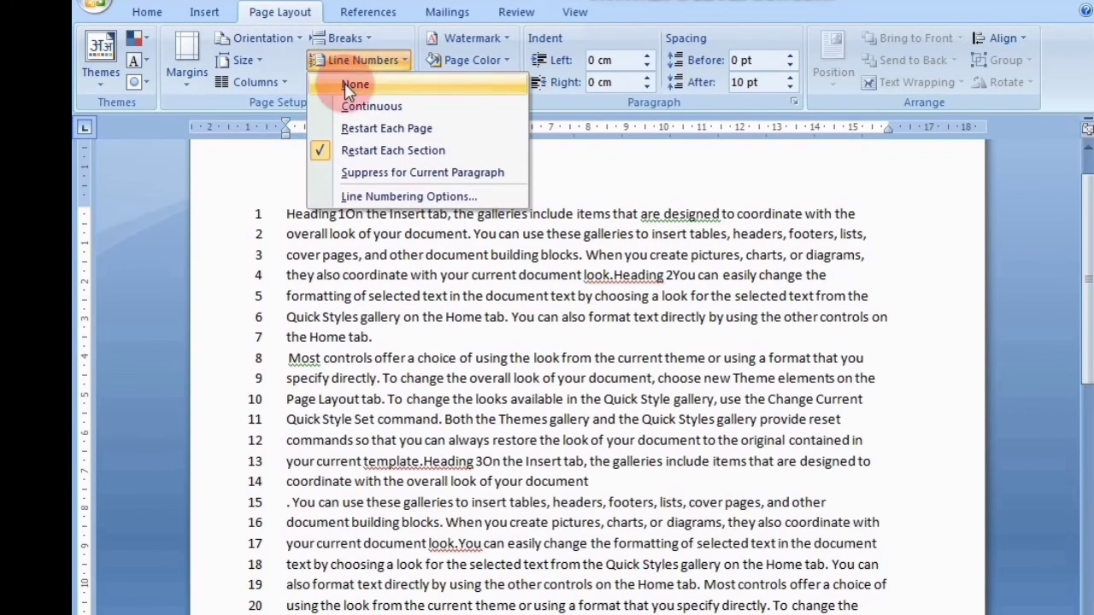
left_click(355, 85)
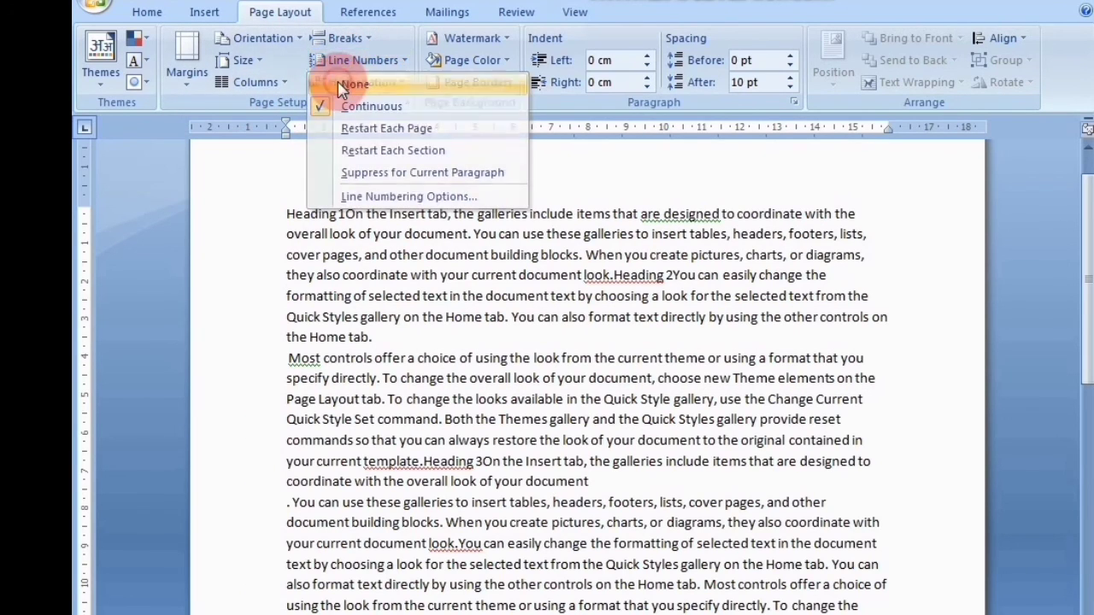
left_click(383, 64)
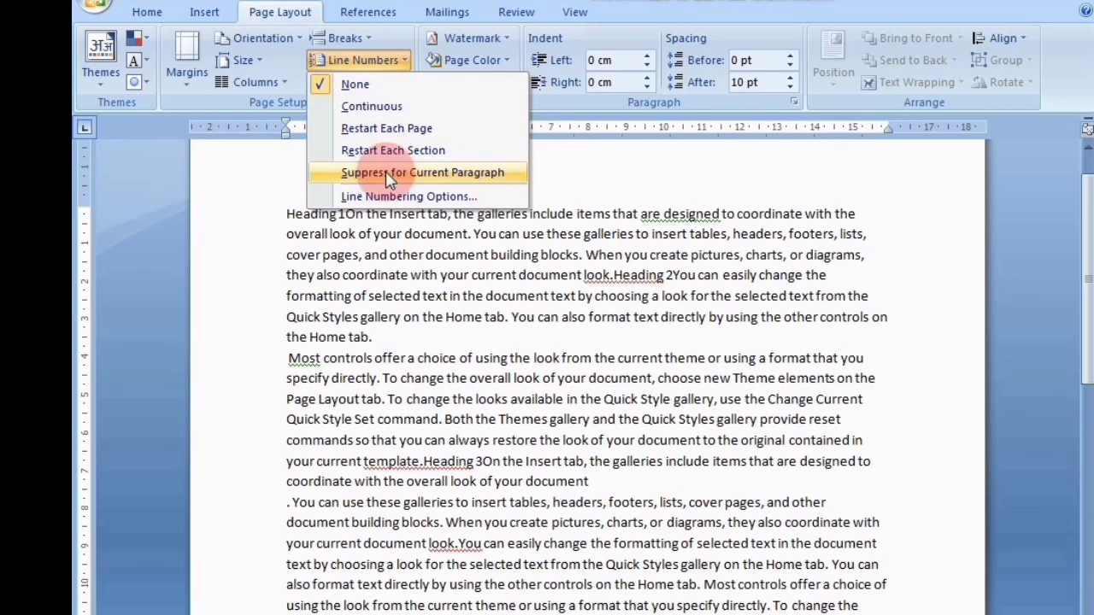
left_click(360, 67)
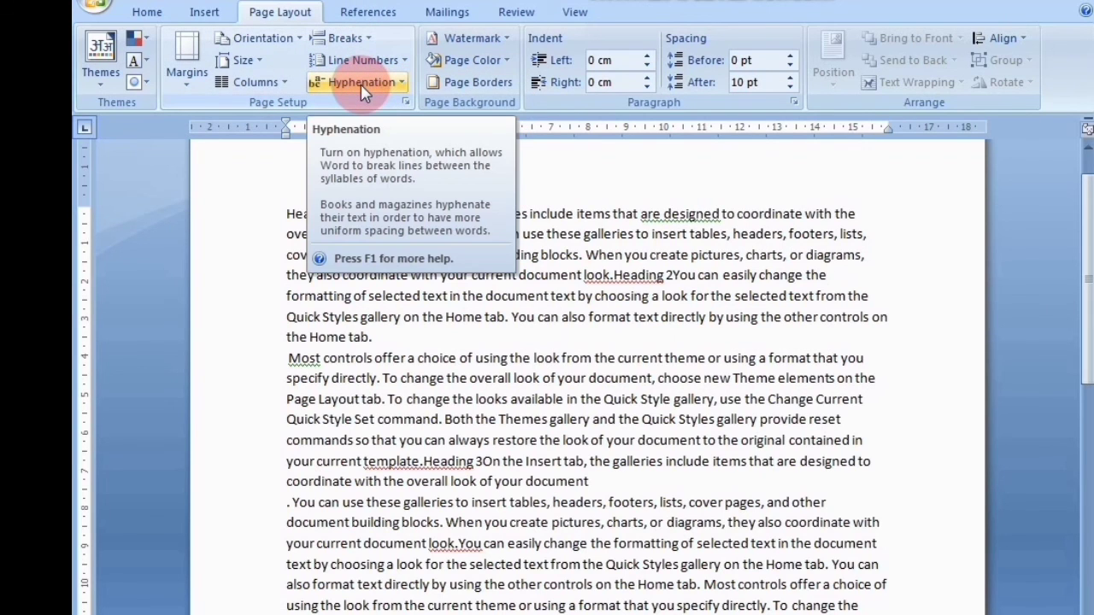
Look through the hyphenation choices and set the document's hyphenation to None.
left_click(363, 86)
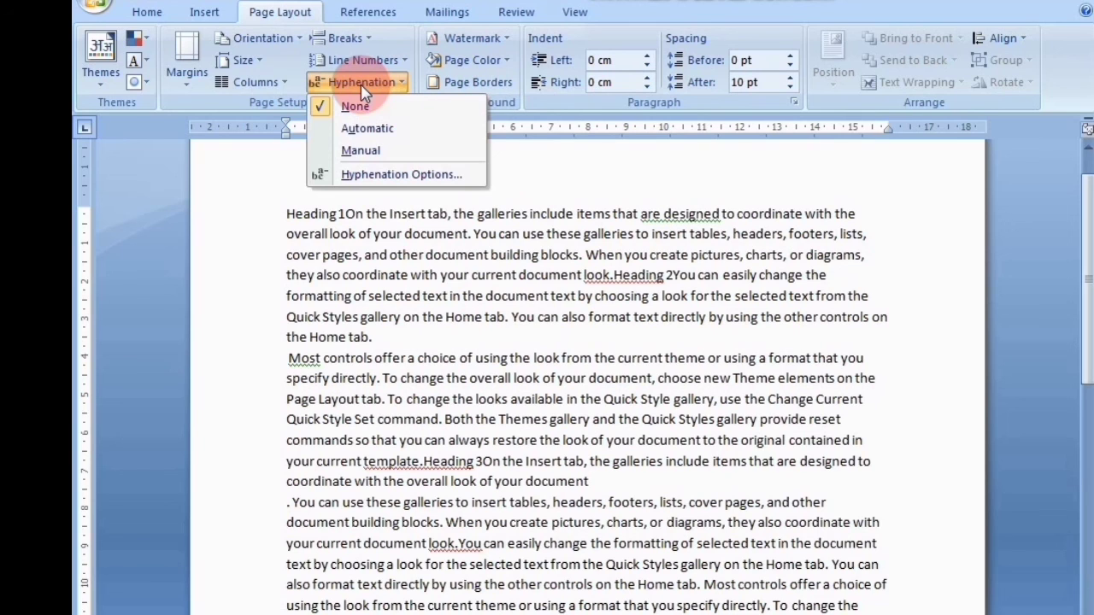
scroll(359, 112, "up", 1)
left_click(347, 116)
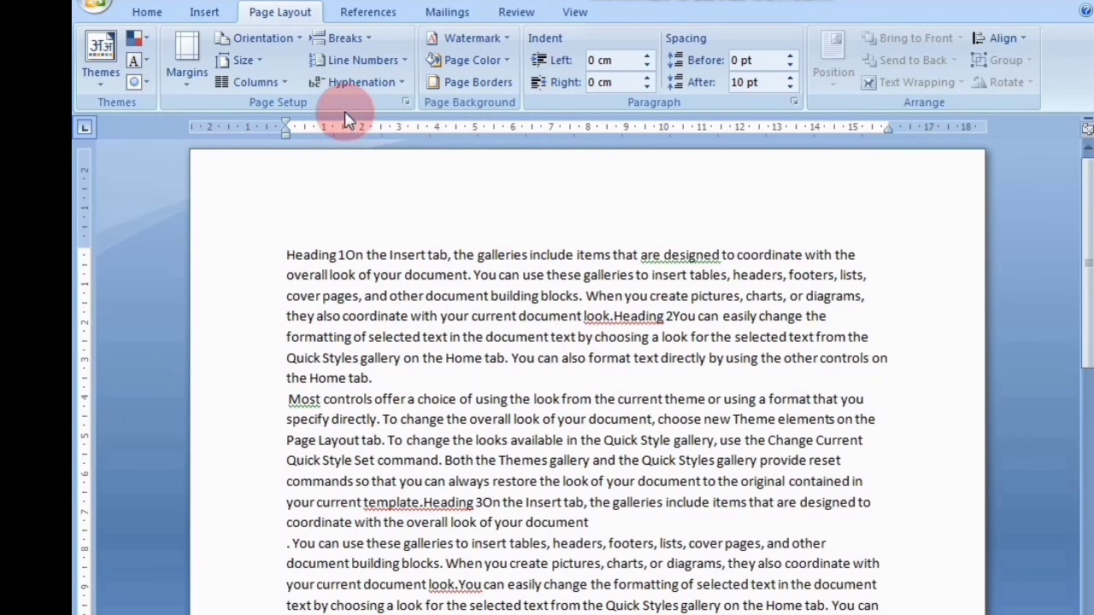
left_click(354, 82)
left_click(351, 106)
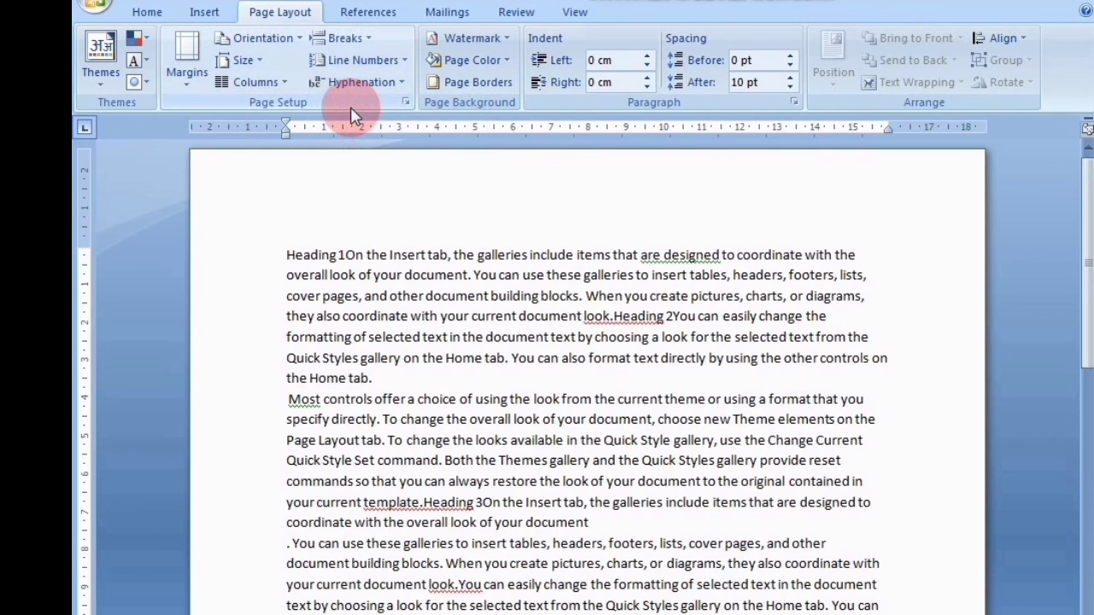